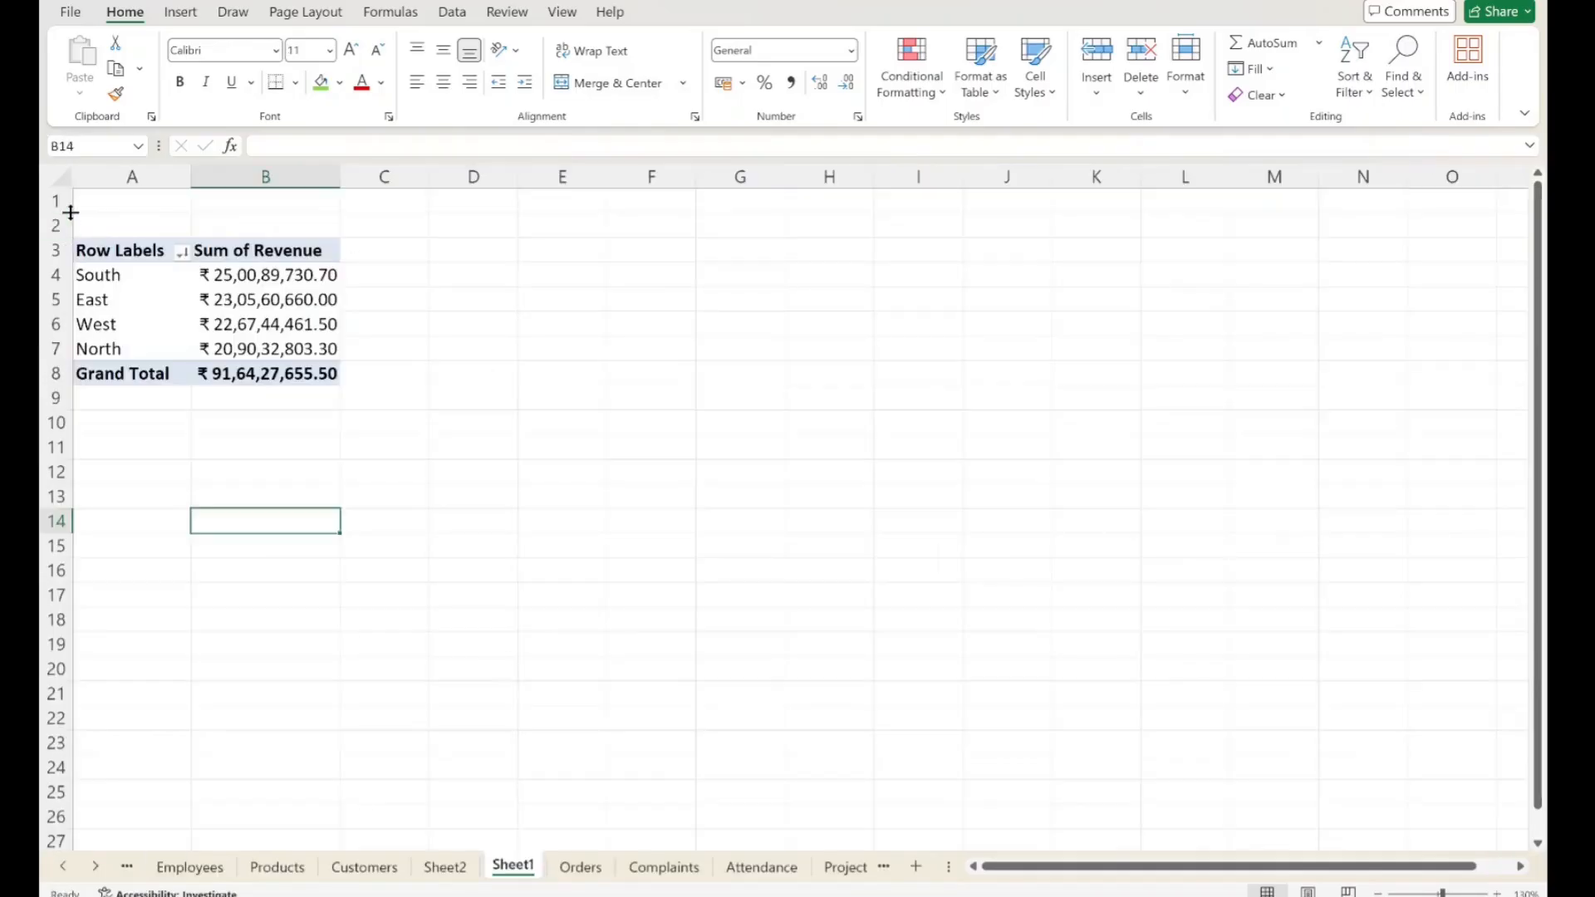
Step: Switch to YouTube in the browser, look through the video's description and pinned comment for the practice workbook link, and return to Excel
{"action": "left_click_drag", "start_coordinate": [98, 208], "coordinate": [779, 634]}
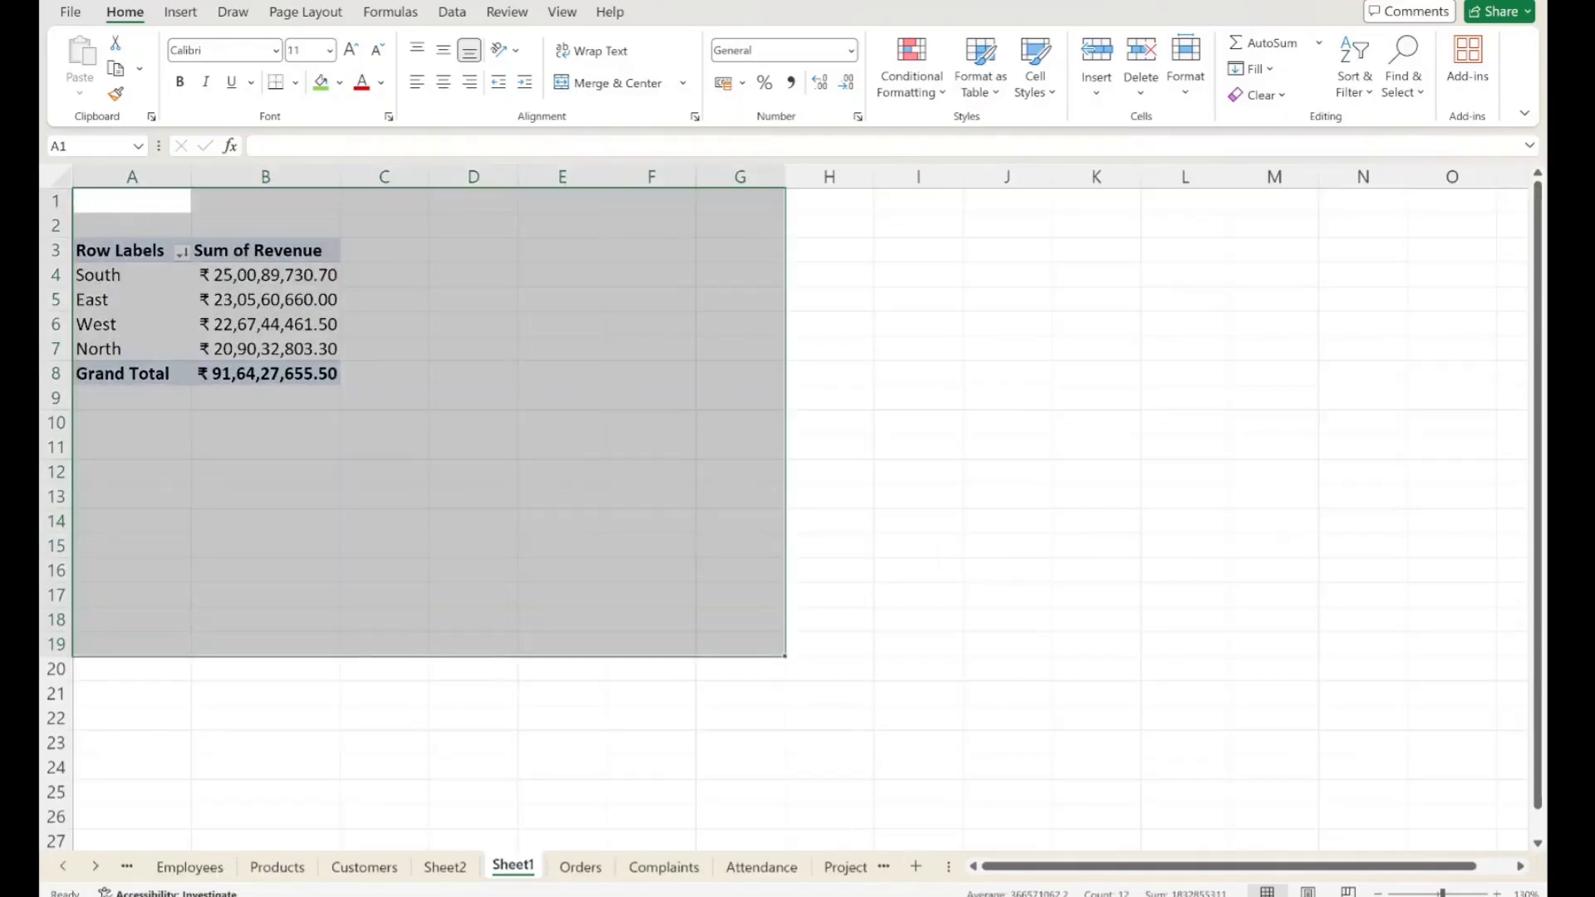
{"action": "left_click", "coordinate": [1174, 835]}
{"action": "scroll", "coordinate": [346, 656], "scroll_direction": "down", "scroll_amount": 3}
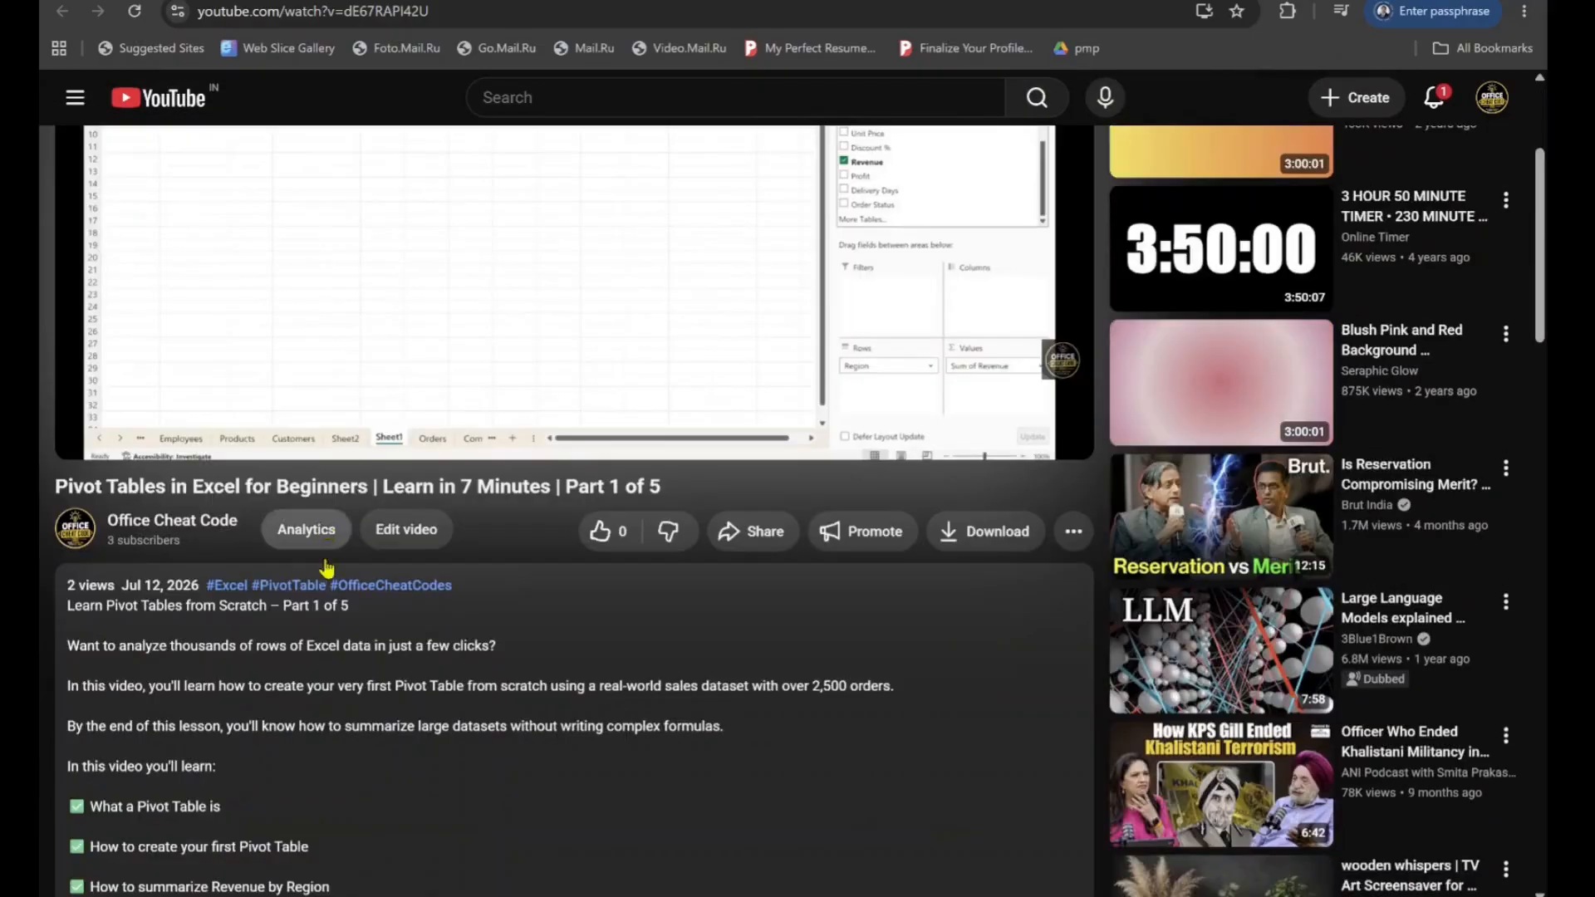
{"action": "scroll", "coordinate": [570, 713], "scroll_direction": "down", "scroll_amount": 8}
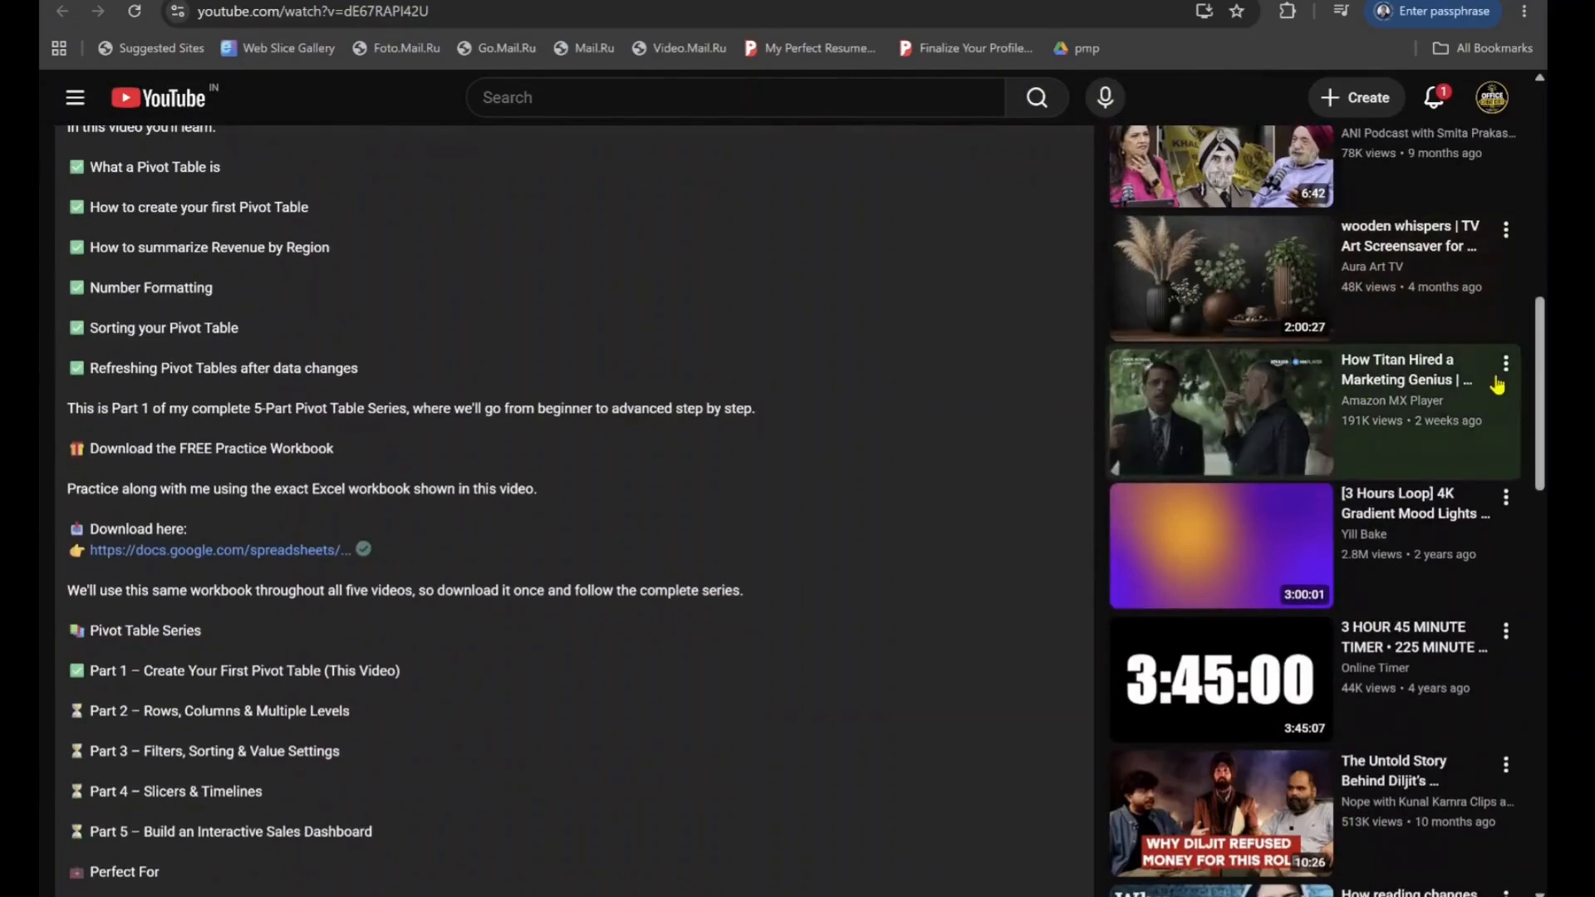
{"action": "scroll", "coordinate": [524, 547], "scroll_direction": "down", "scroll_amount": 10}
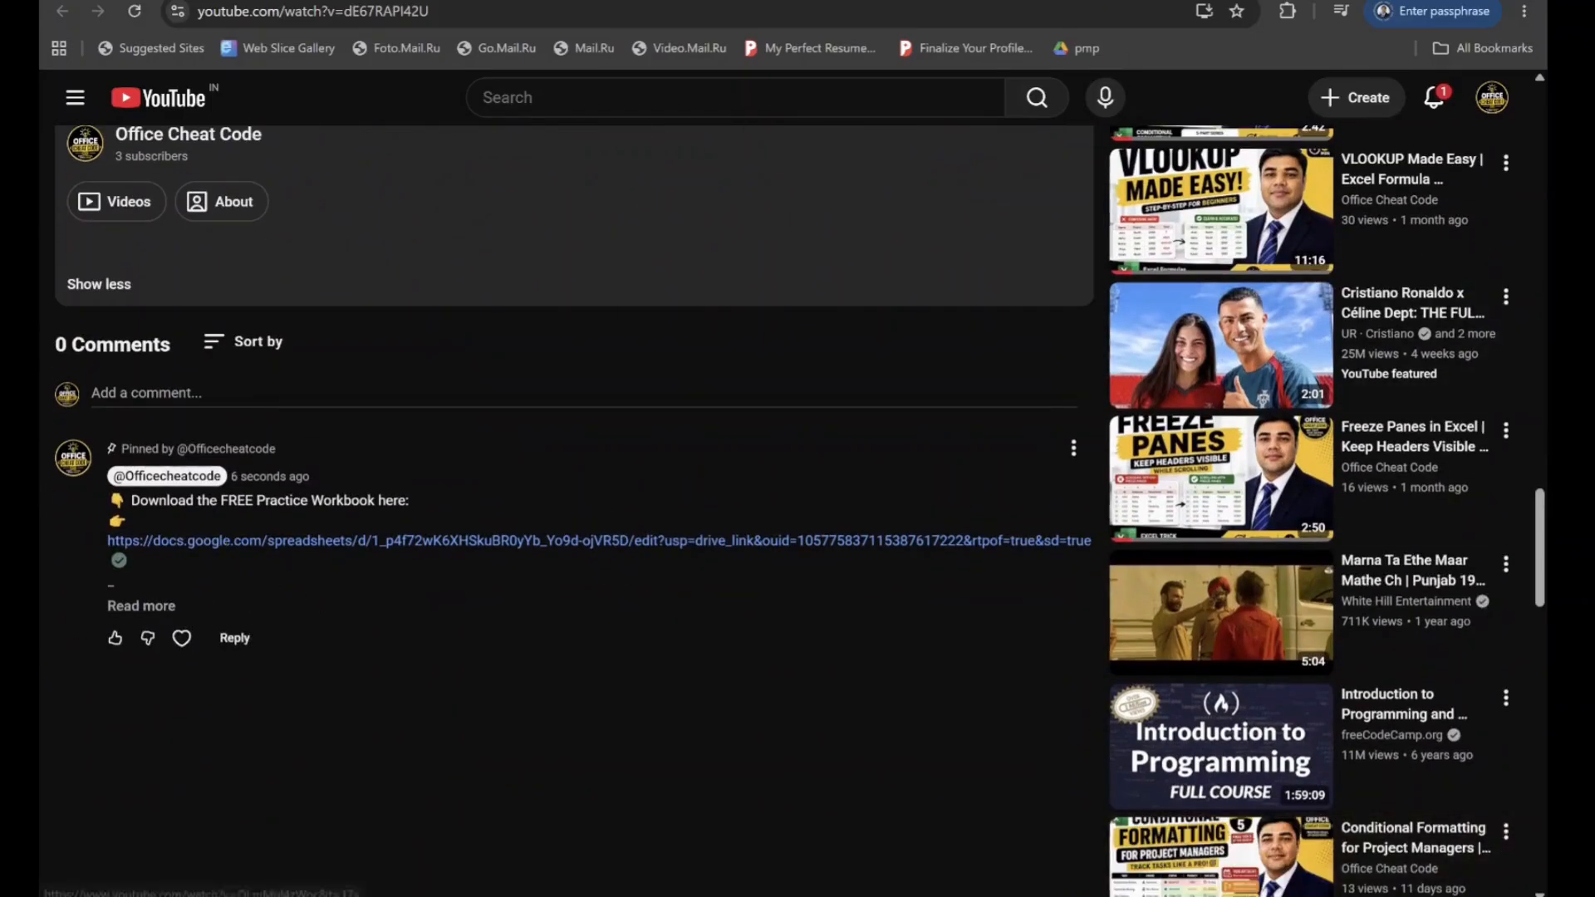
{"action": "key", "text": "alt+Tab"}
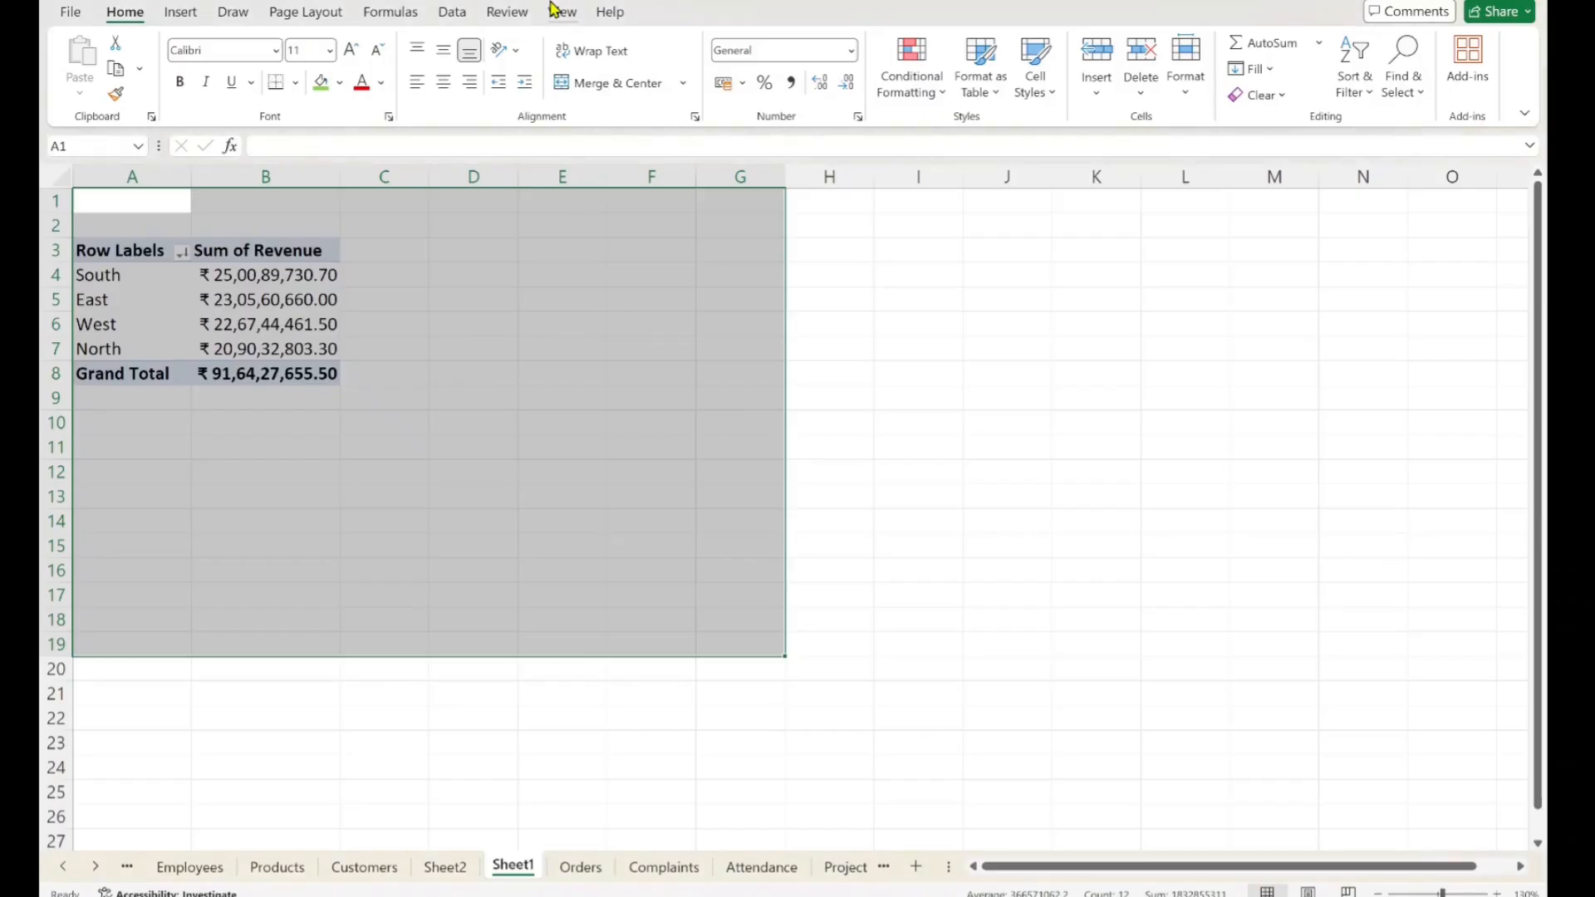
Step: Examine the pivot table's revenue figures by region and order status on Sheet1
{"action": "left_click", "coordinate": [531, 391]}
{"action": "left_click_drag", "start_coordinate": [410, 269], "coordinate": [881, 621]}
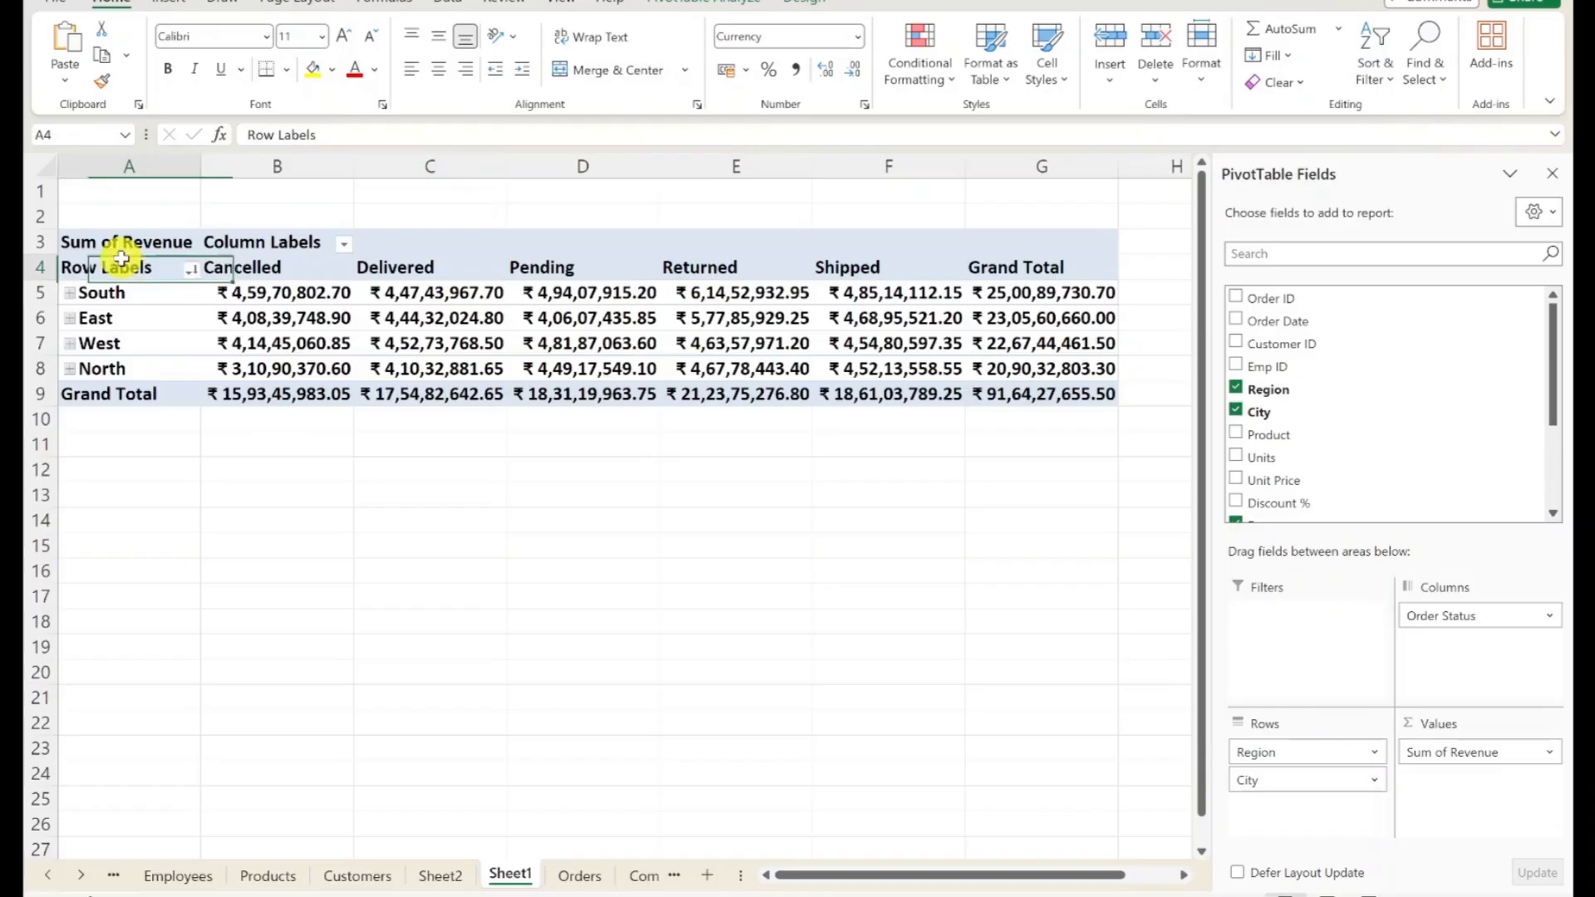
{"action": "left_click_drag", "start_coordinate": [117, 261], "coordinate": [1161, 410]}
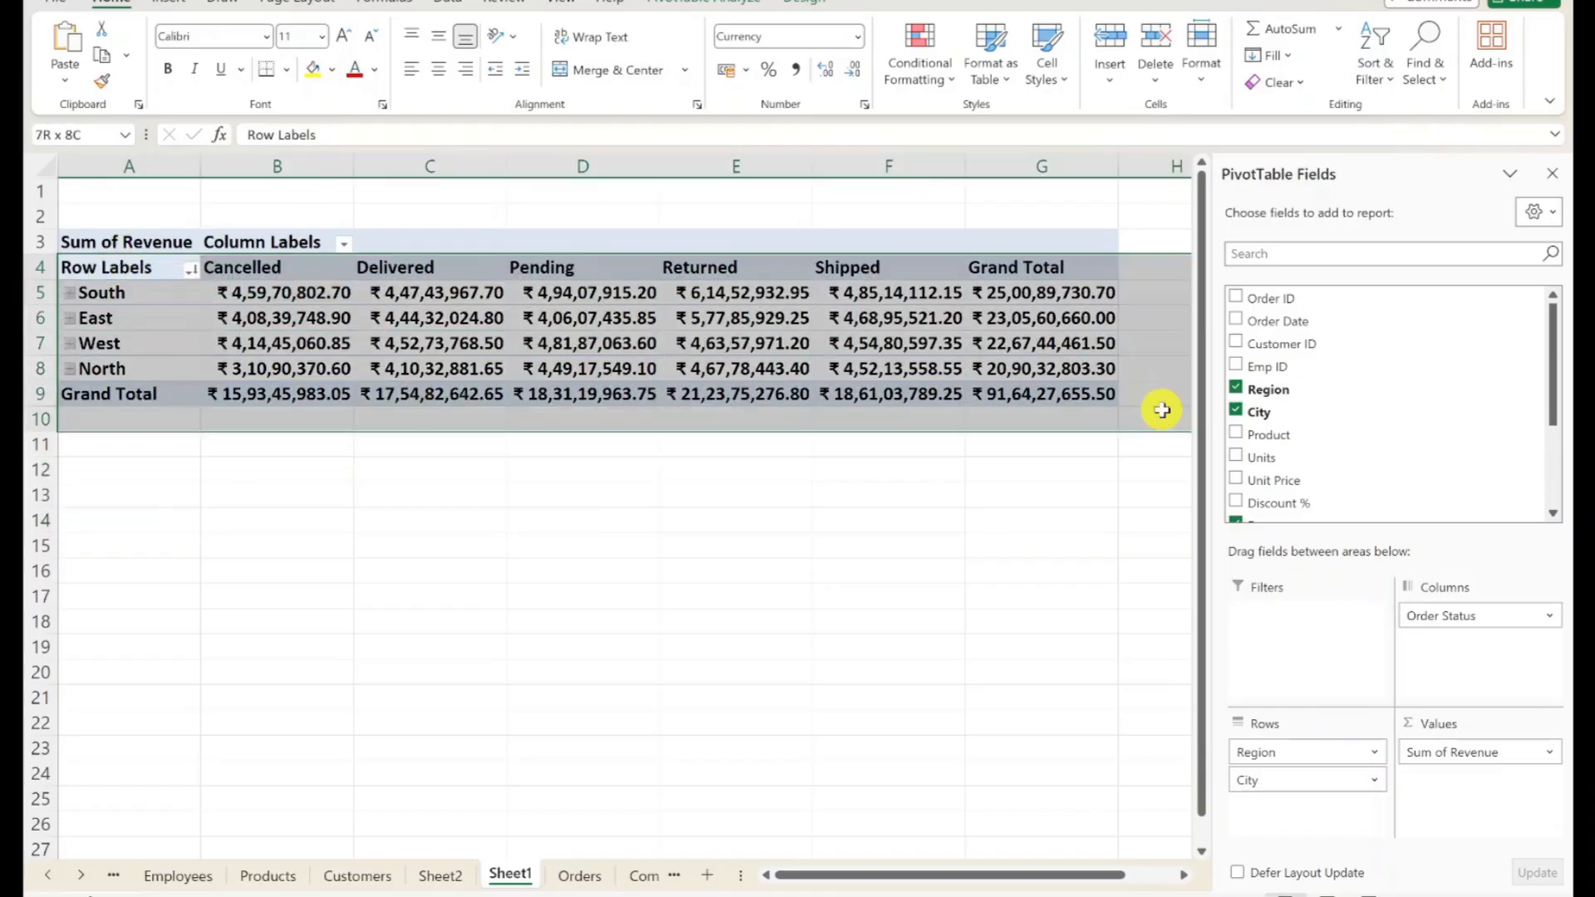
{"action": "left_click", "coordinate": [646, 516]}
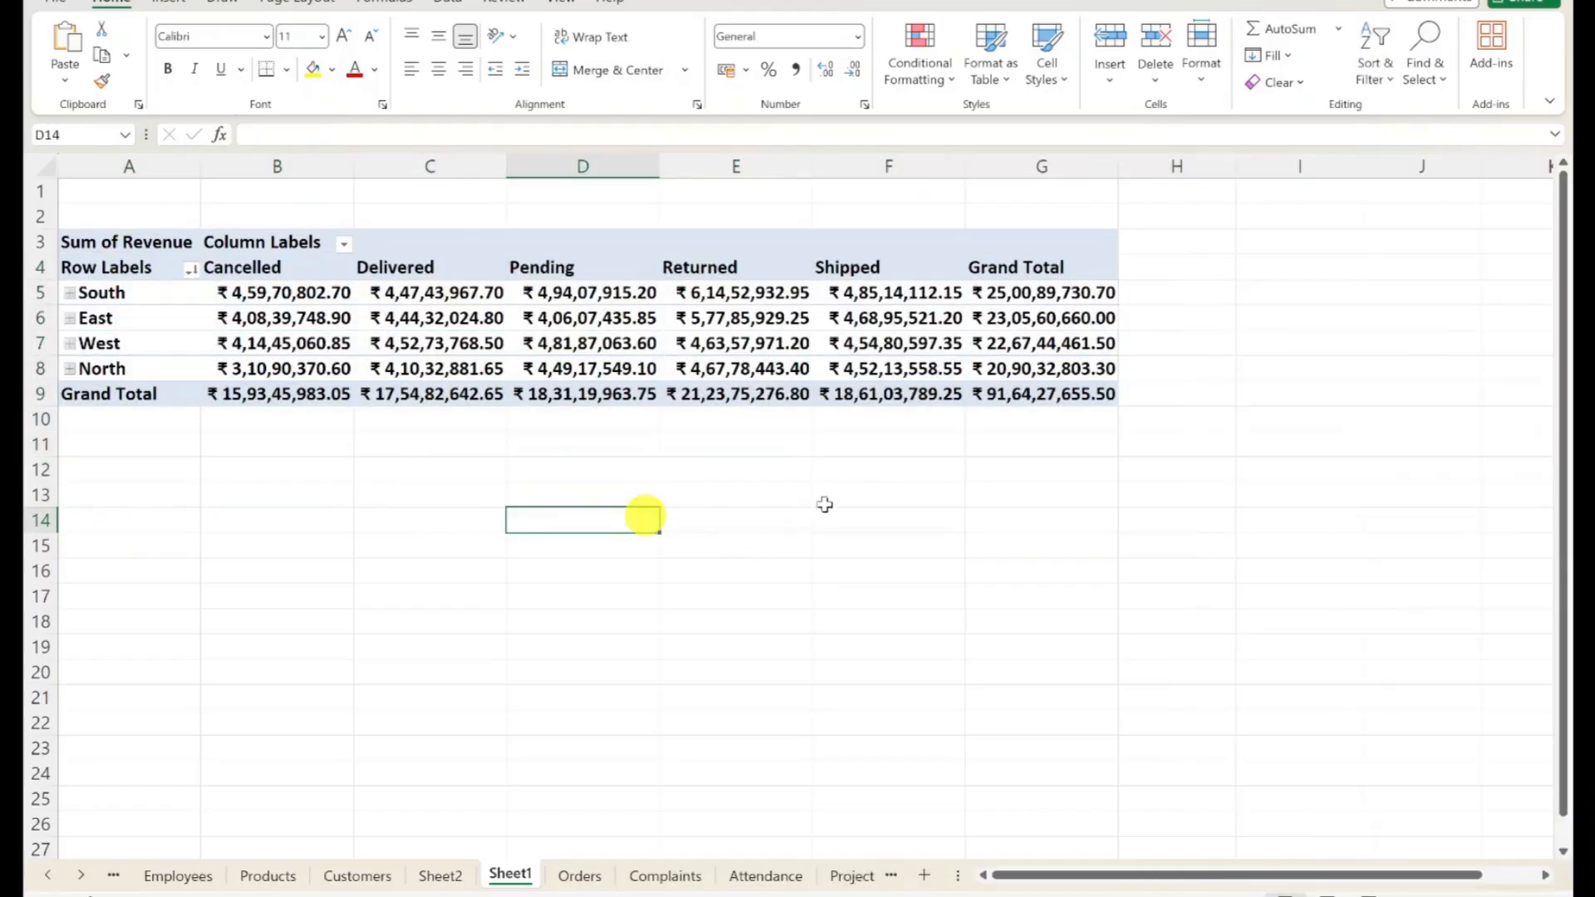
{"action": "left_click", "coordinate": [582, 293]}
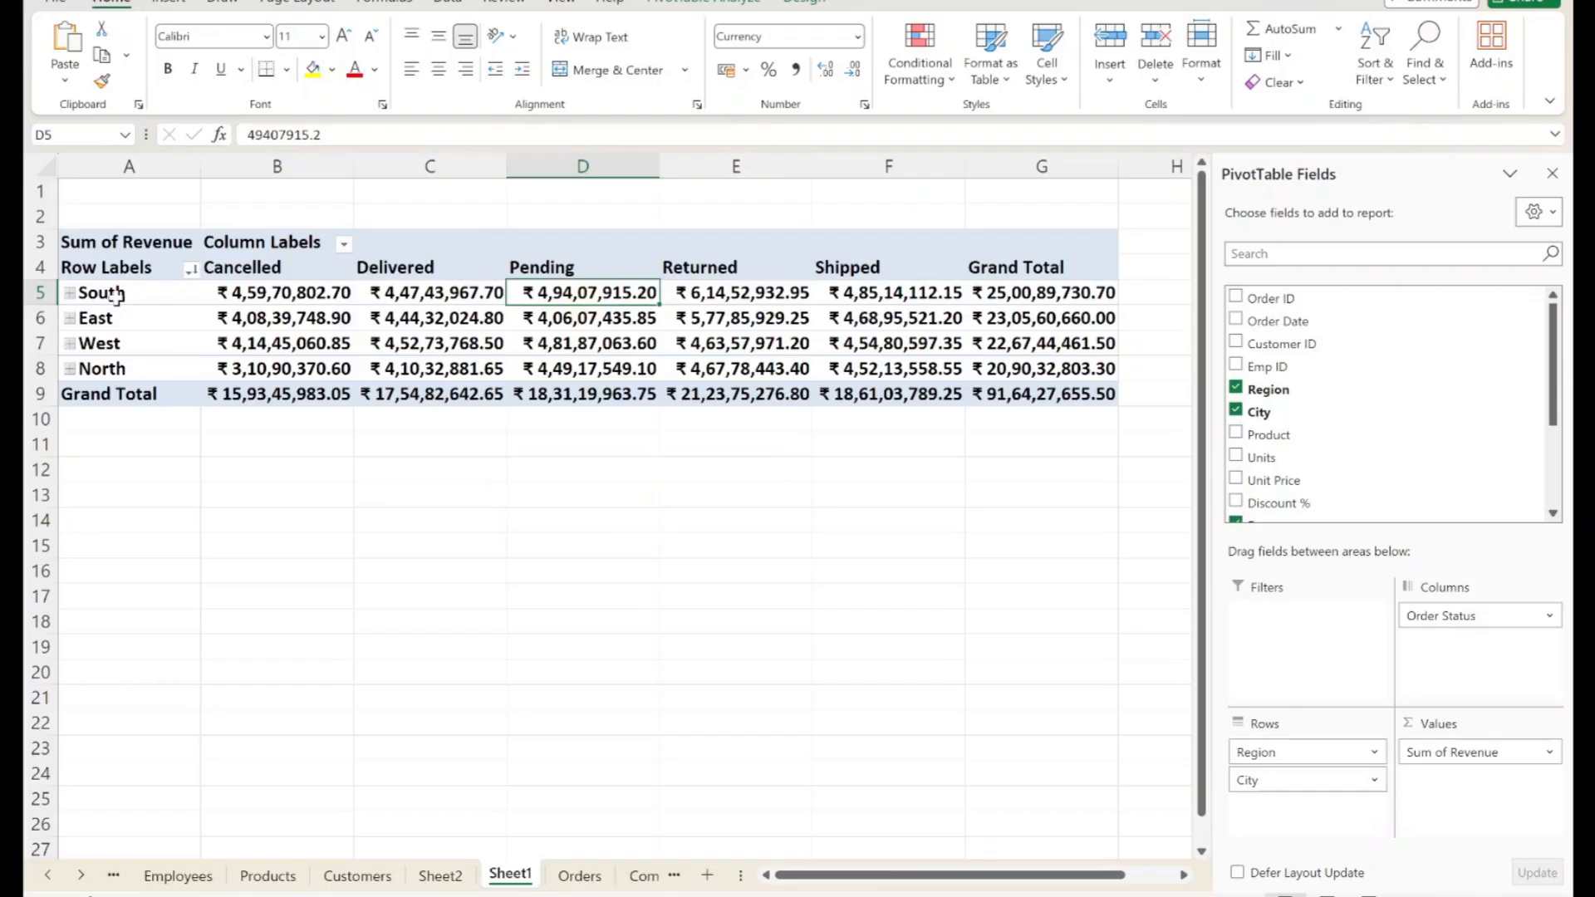
{"action": "left_click_drag", "start_coordinate": [287, 266], "coordinate": [1052, 368]}
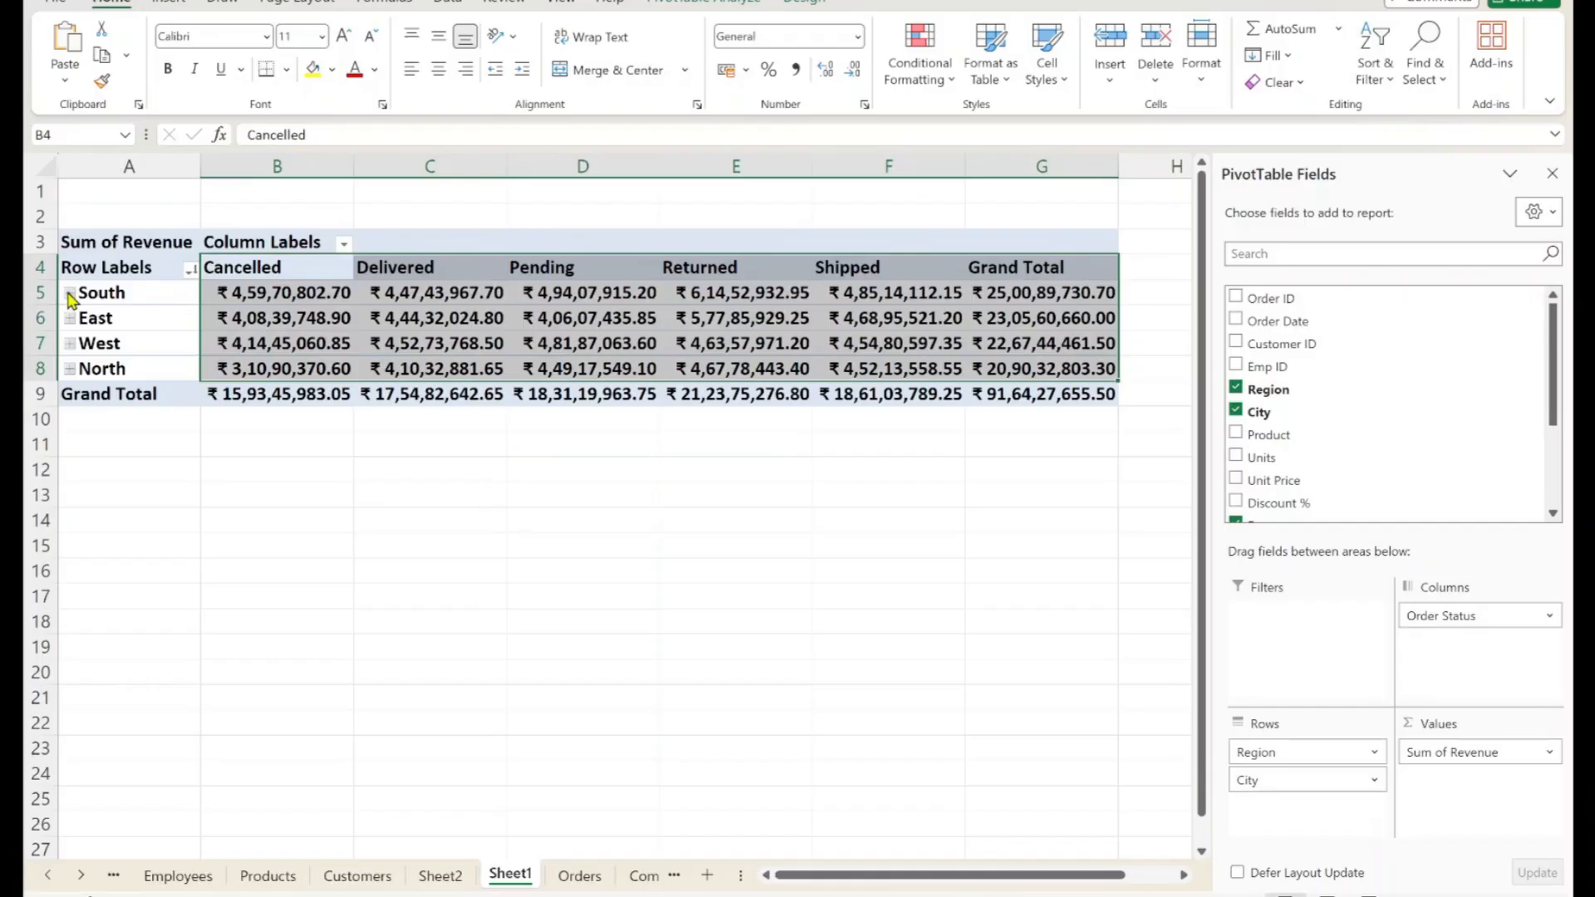
Step: Expand the South region to inspect its city-level revenue rows and collapse it again
{"action": "left_click", "coordinate": [71, 292]}
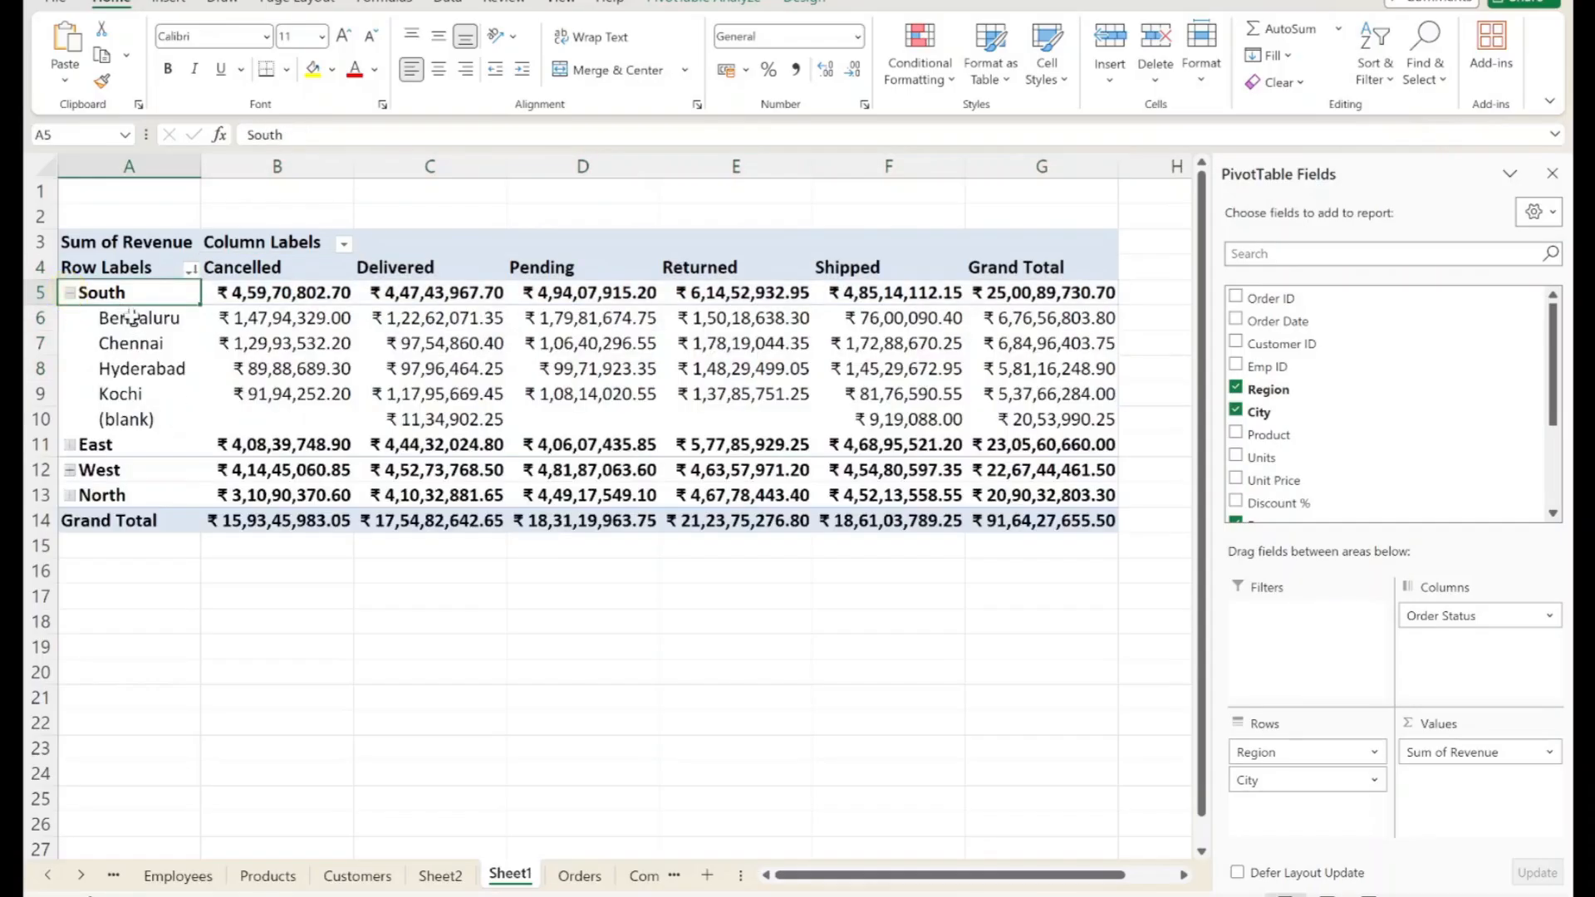
{"action": "left_click_drag", "start_coordinate": [122, 316], "coordinate": [1030, 371]}
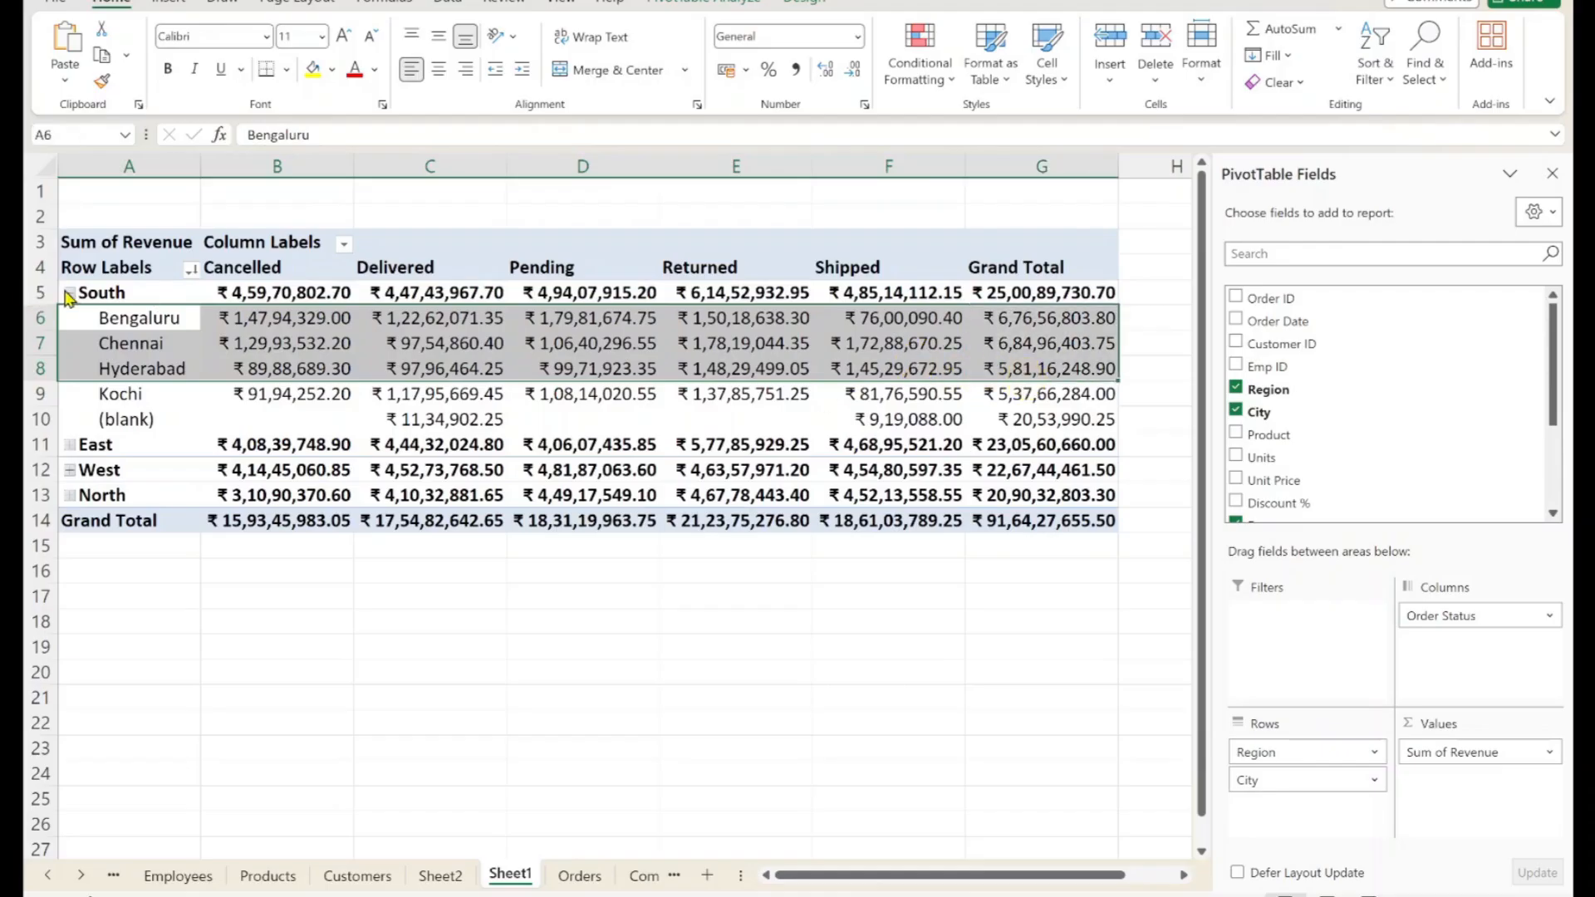
{"action": "left_click", "coordinate": [71, 293]}
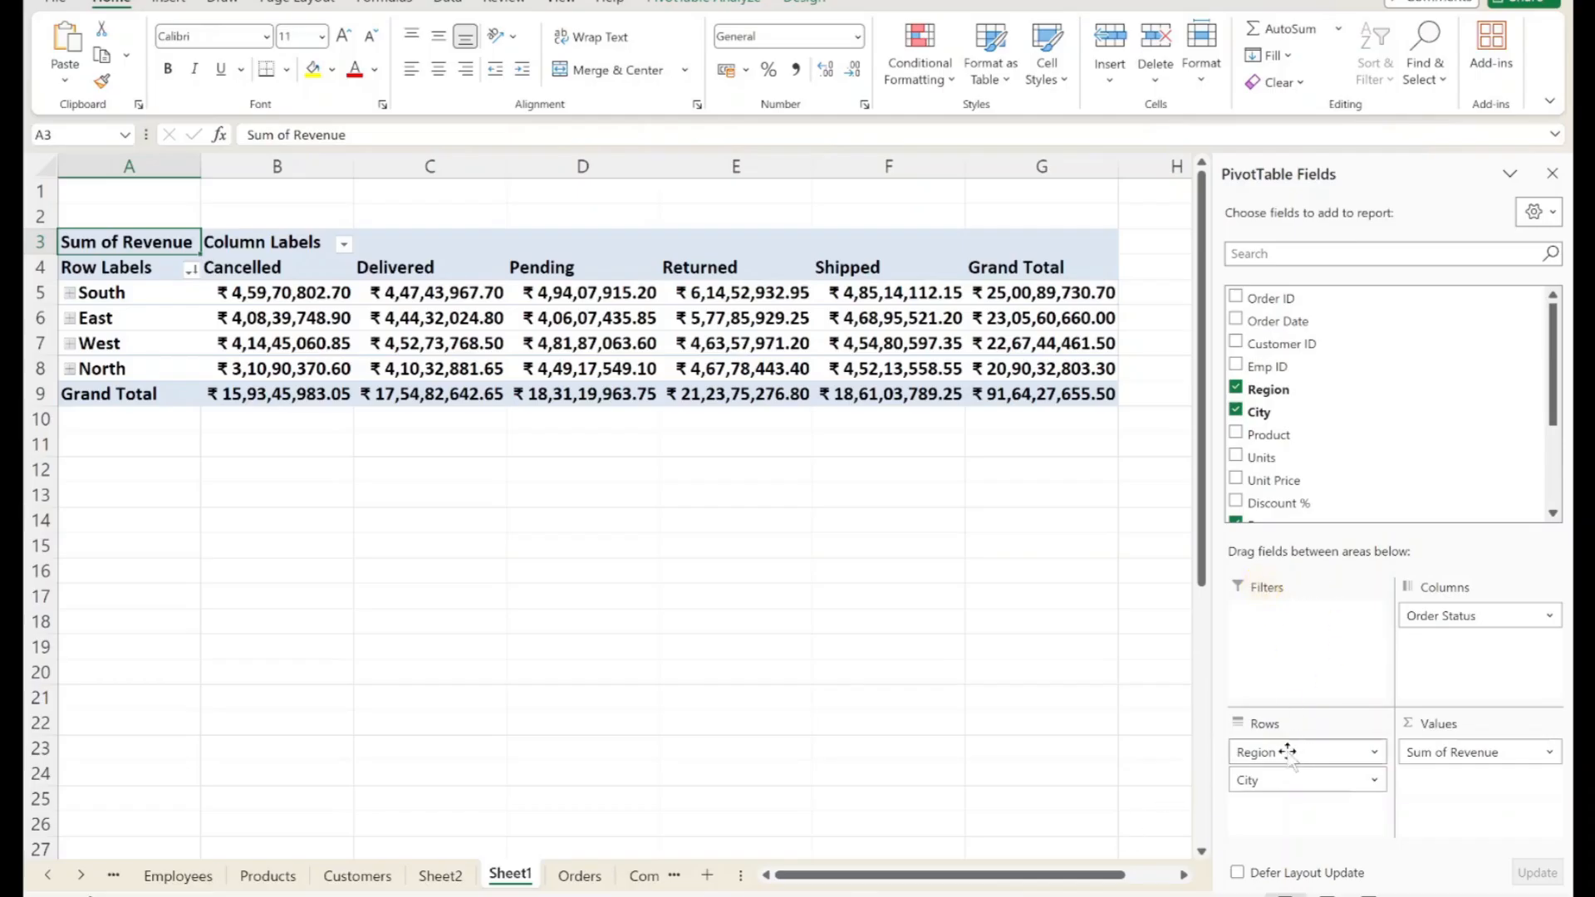
Step: Move the Region field from the pivot table's rows to its report filter and filter it to North
{"action": "left_click_drag", "start_coordinate": [1288, 751], "coordinate": [1293, 640]}
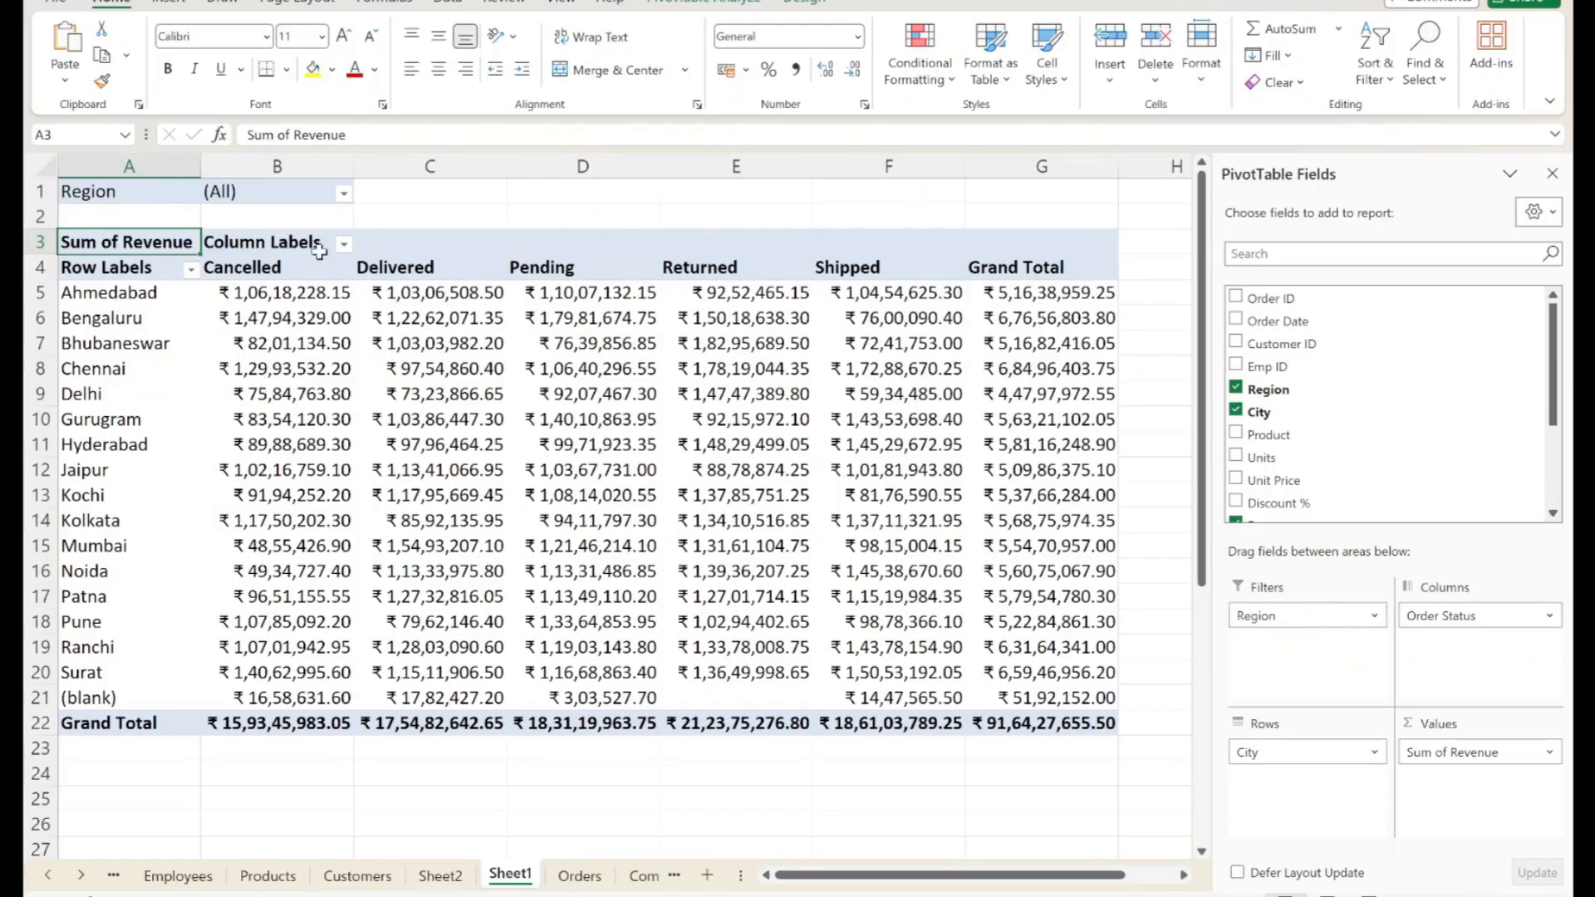
{"action": "left_click", "coordinate": [344, 194]}
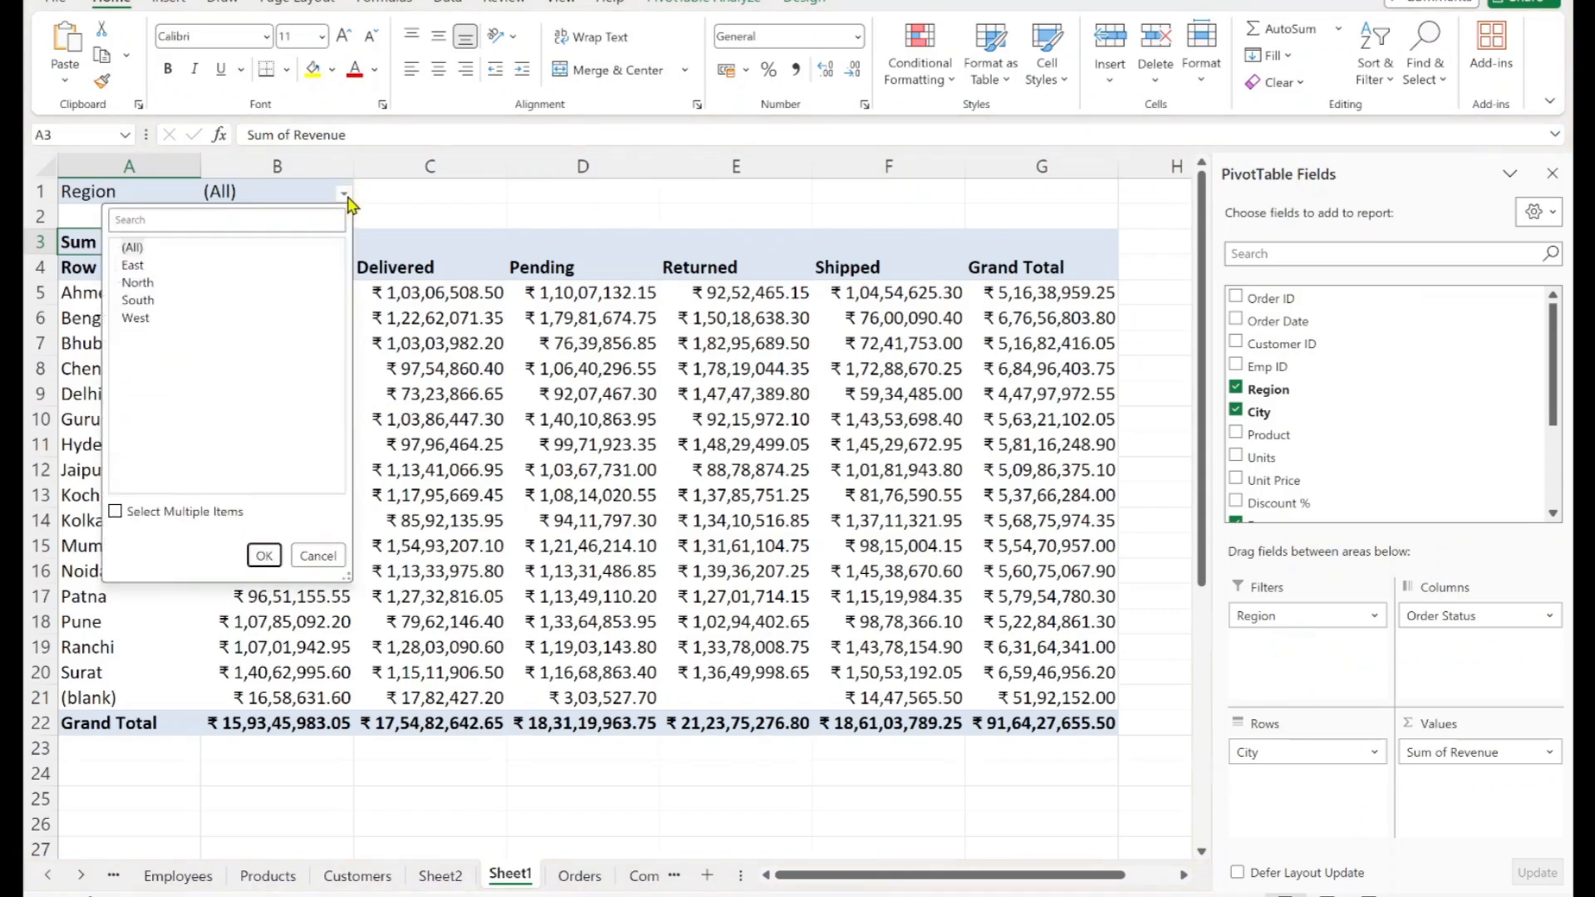
{"action": "left_click", "coordinate": [137, 284]}
{"action": "left_click", "coordinate": [264, 556]}
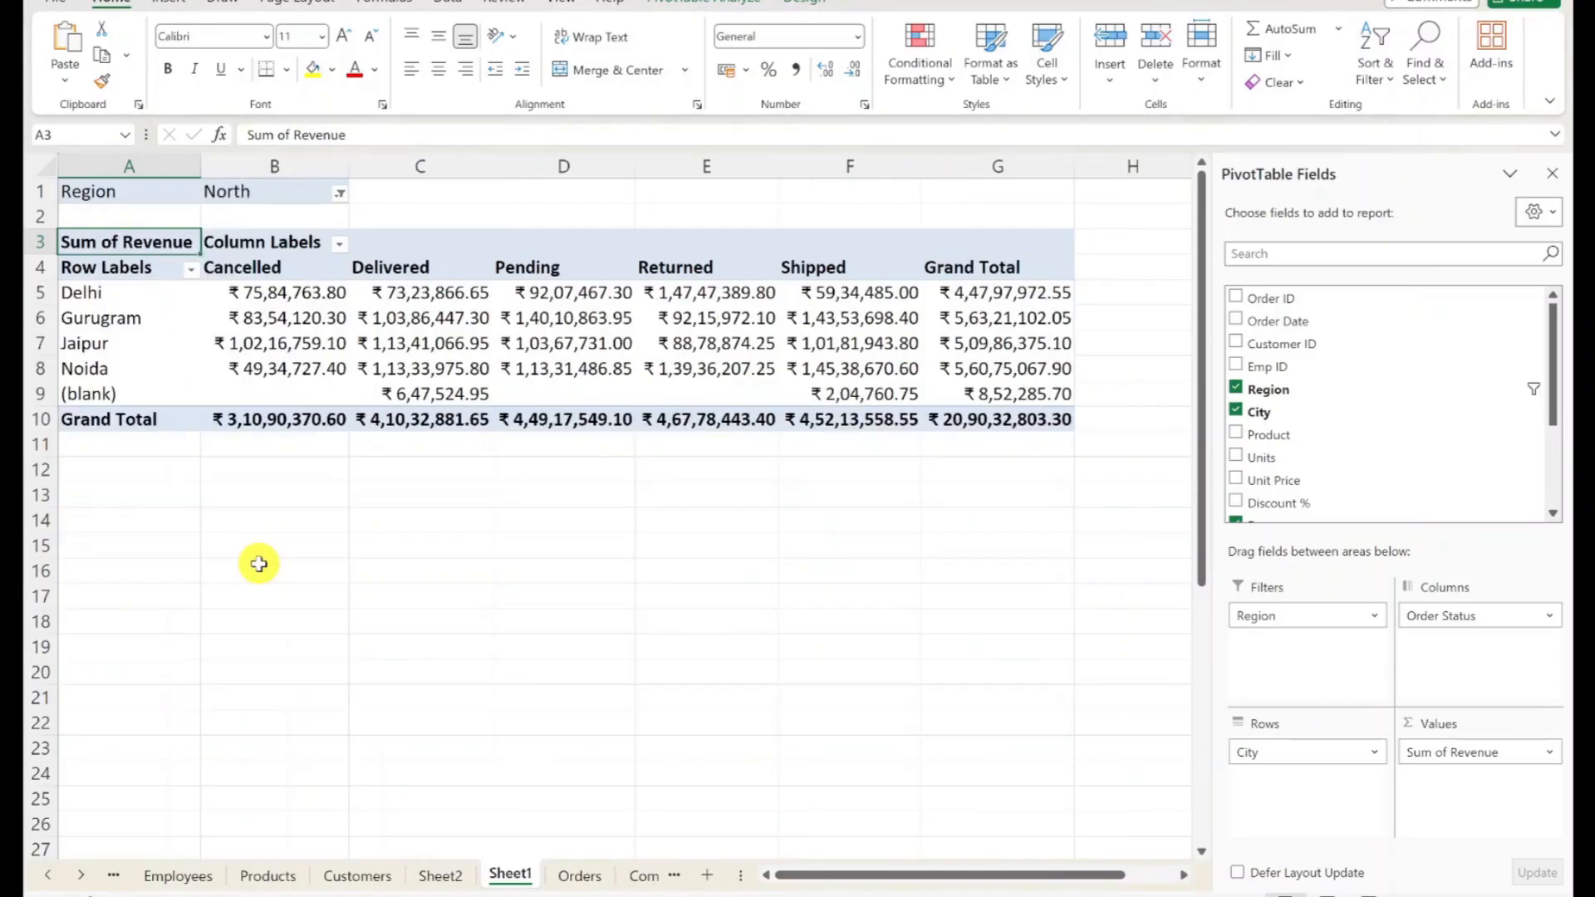
Step: Change the pivot table's Region filter to West
{"action": "mouse_move", "coordinate": [230, 429]}
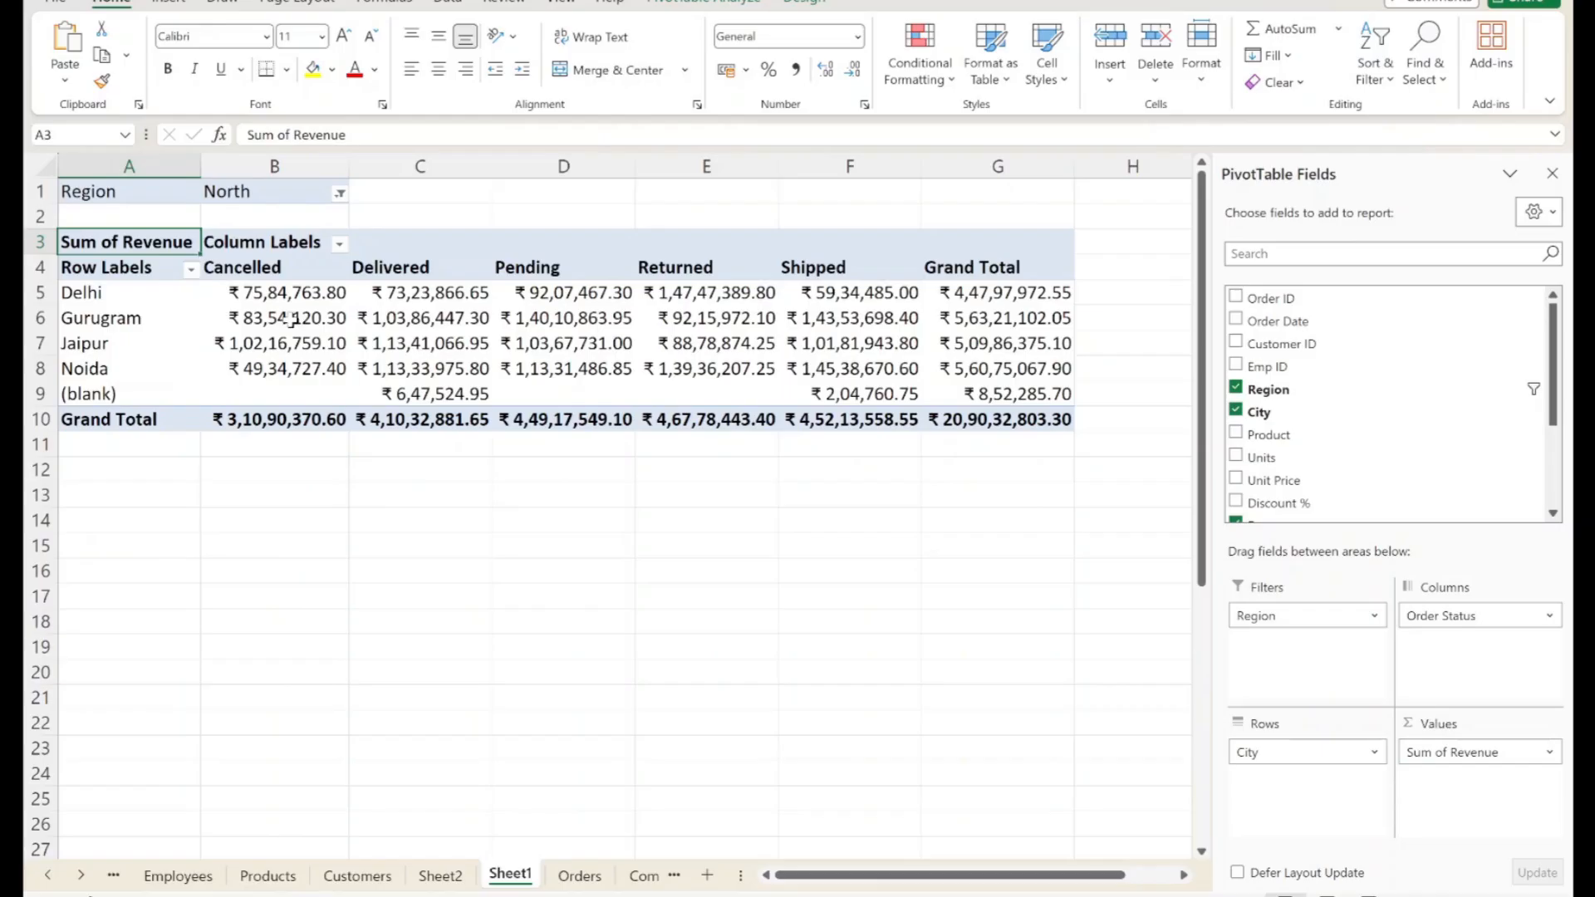
{"action": "left_click", "coordinate": [339, 194]}
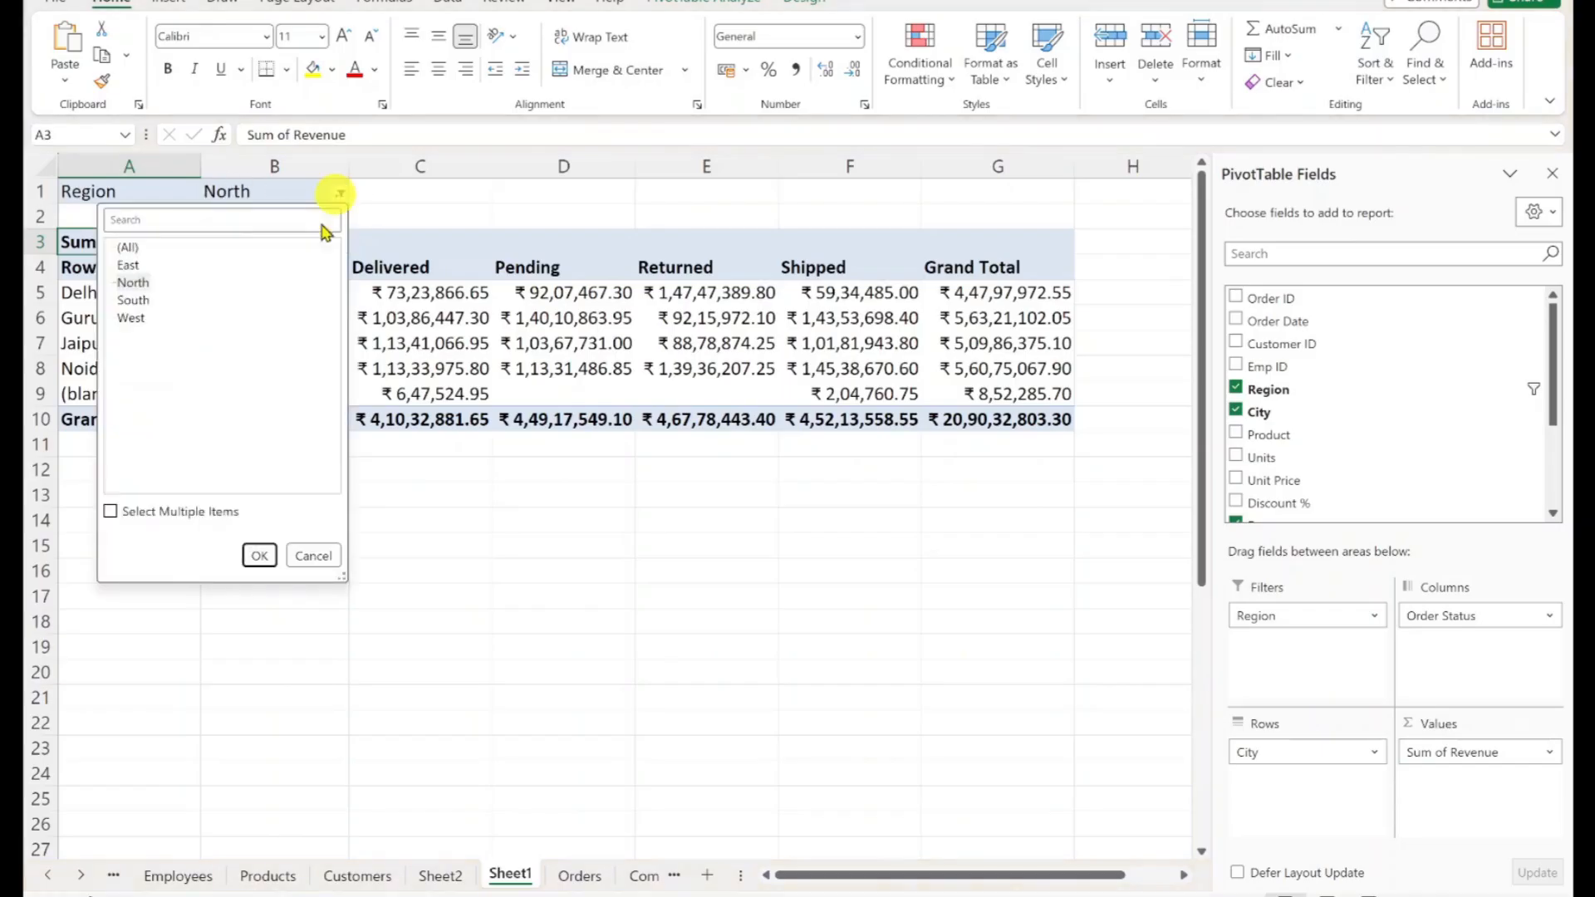
{"action": "left_click", "coordinate": [131, 317]}
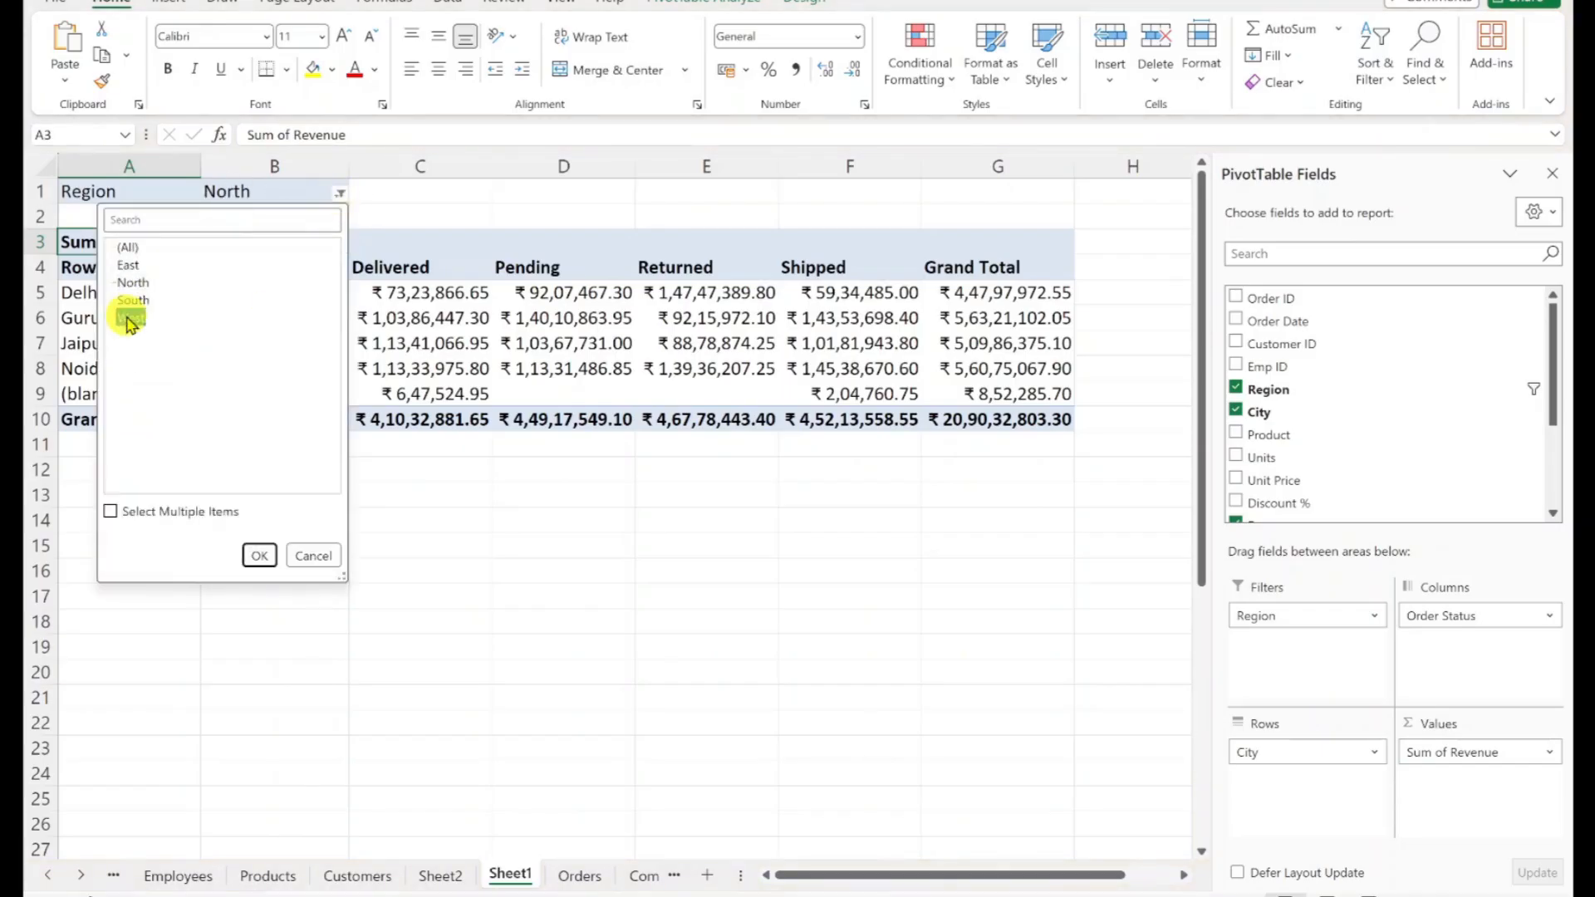
{"action": "left_click", "coordinate": [260, 557]}
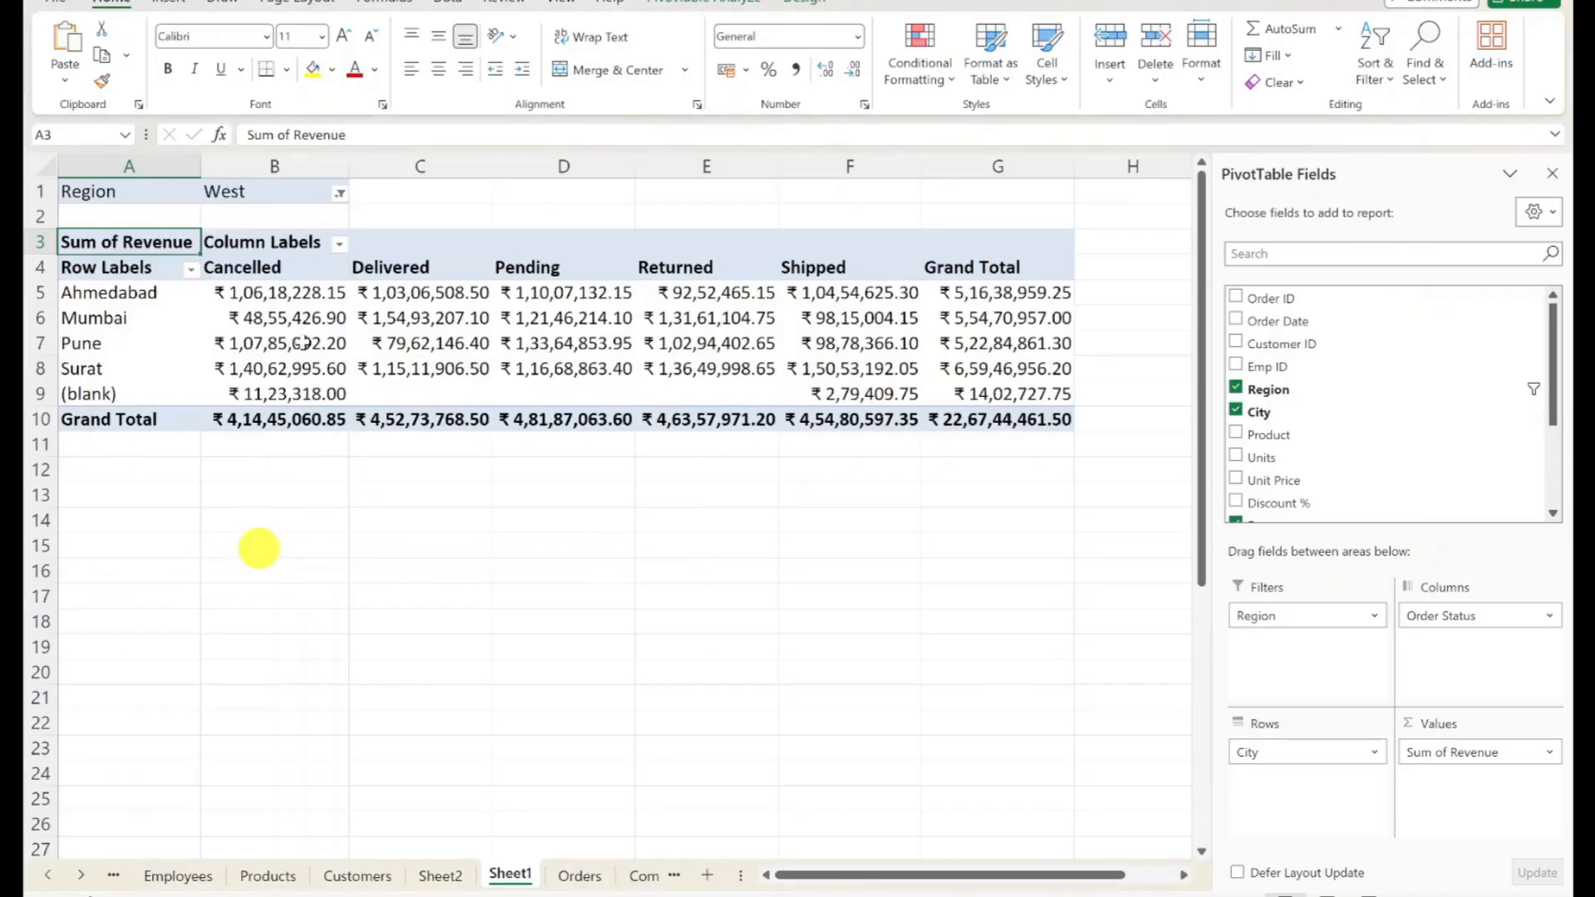
{"action": "mouse_move", "coordinate": [304, 341]}
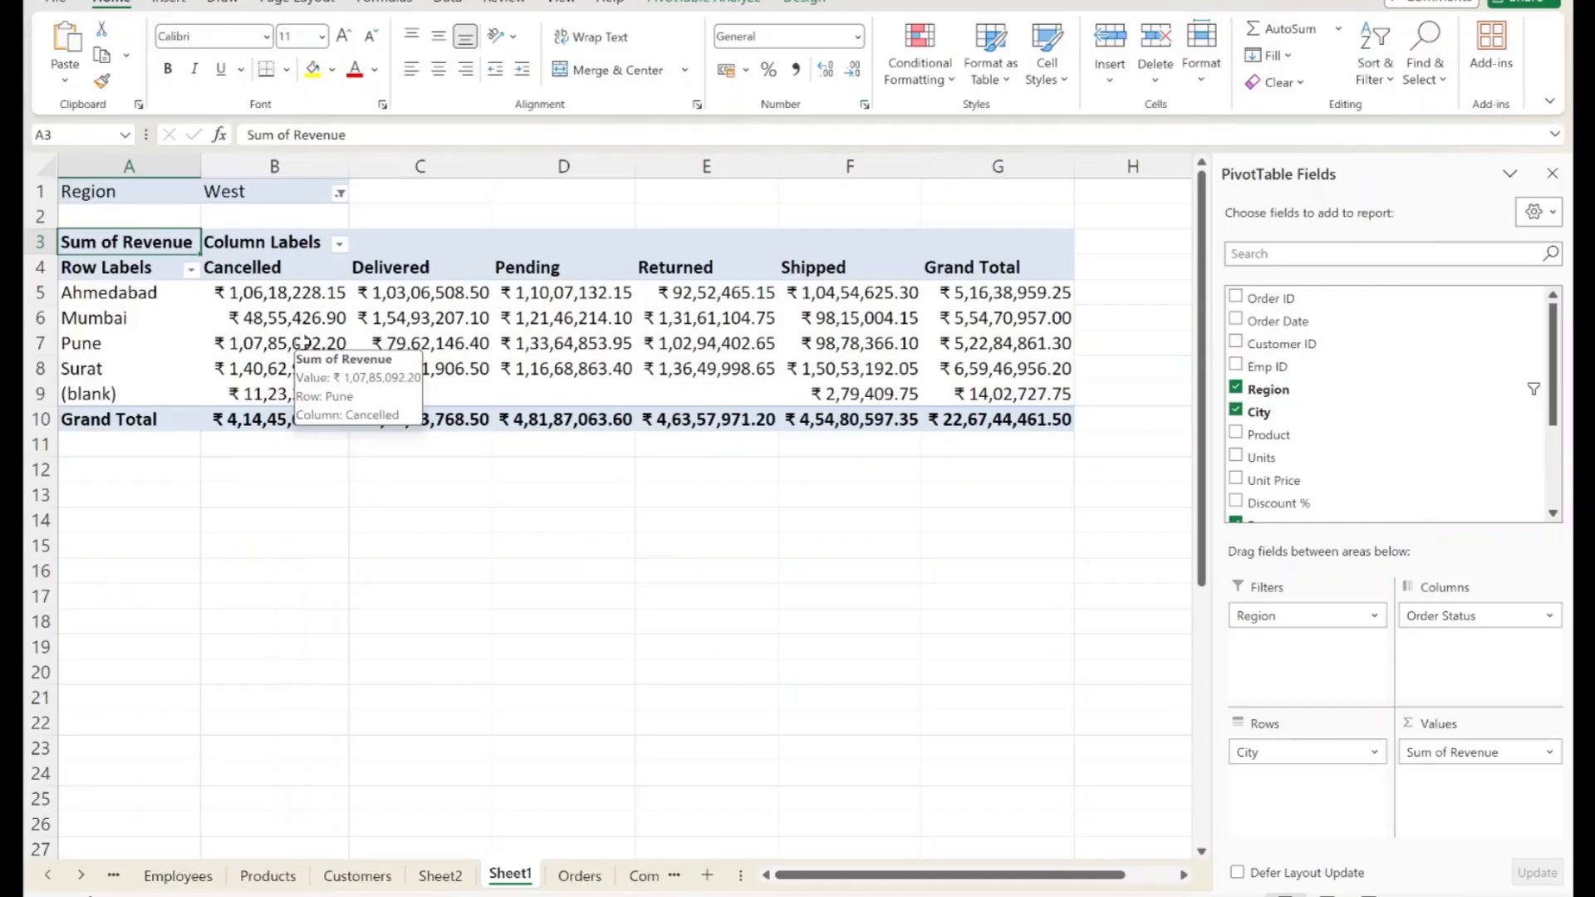
Step: Allow multiple items in the Region filter and show East together with West
{"action": "left_click", "coordinate": [340, 194]}
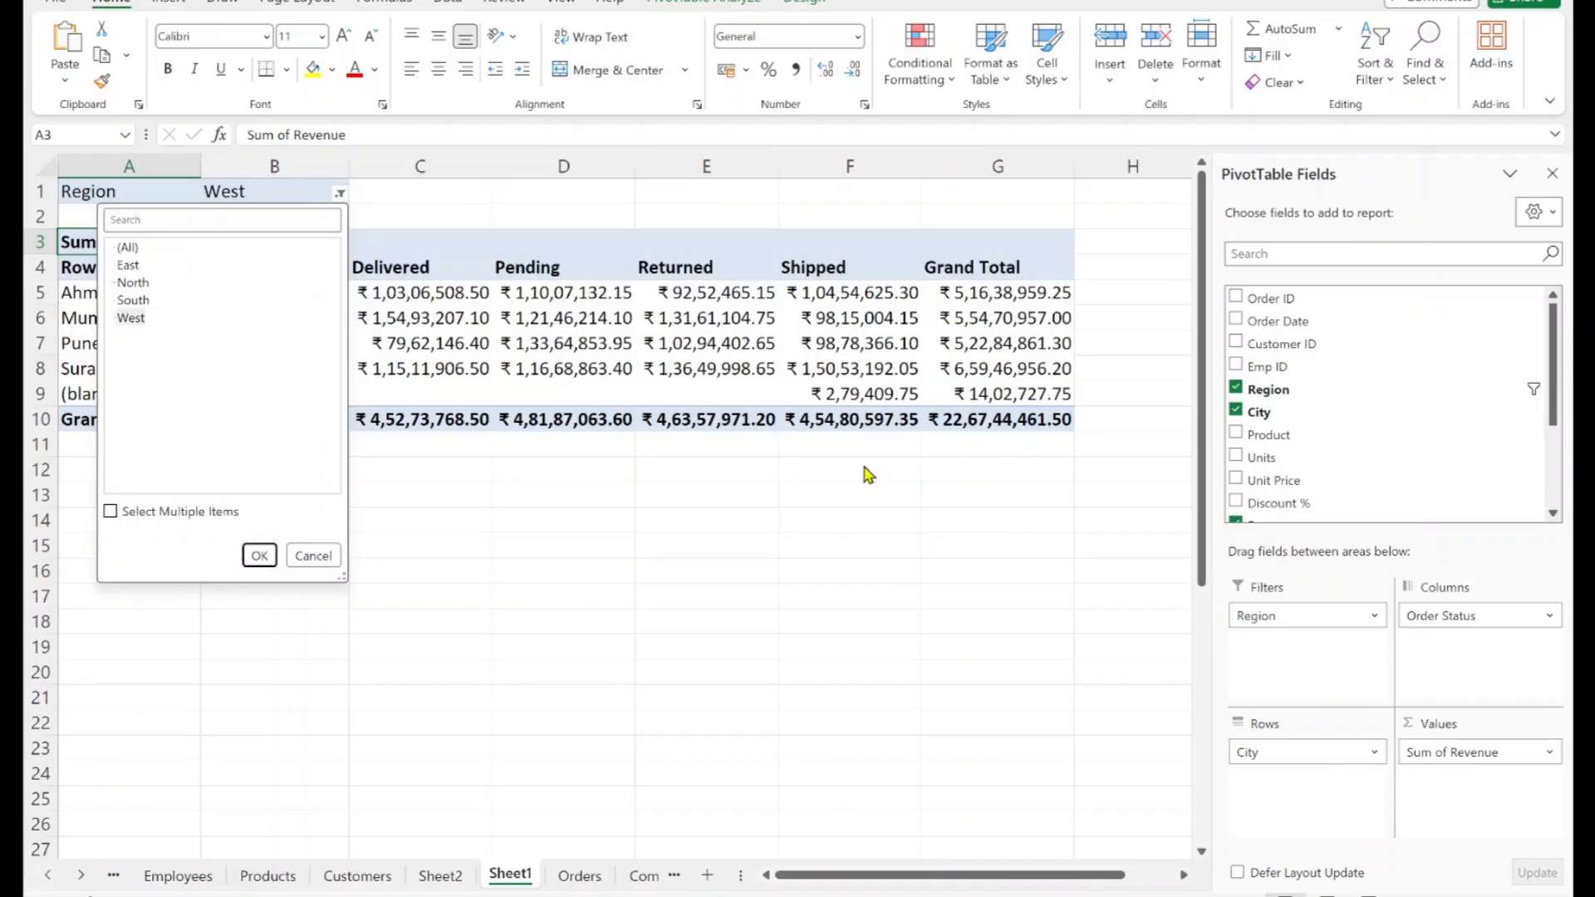
{"action": "left_click", "coordinate": [564, 348]}
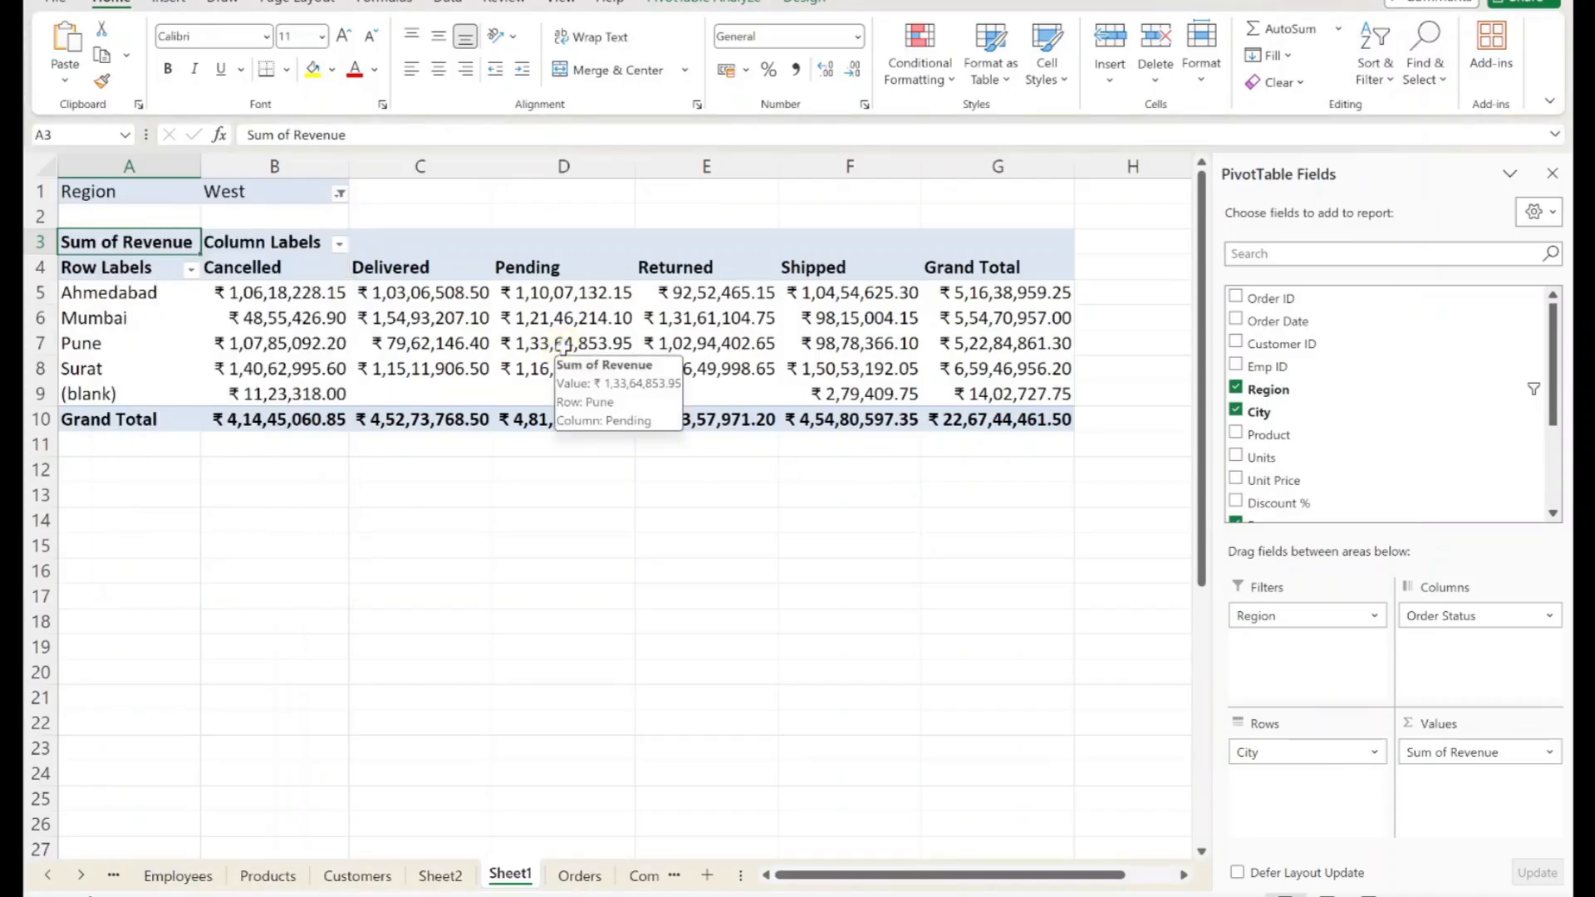
{"action": "left_click", "coordinate": [339, 194]}
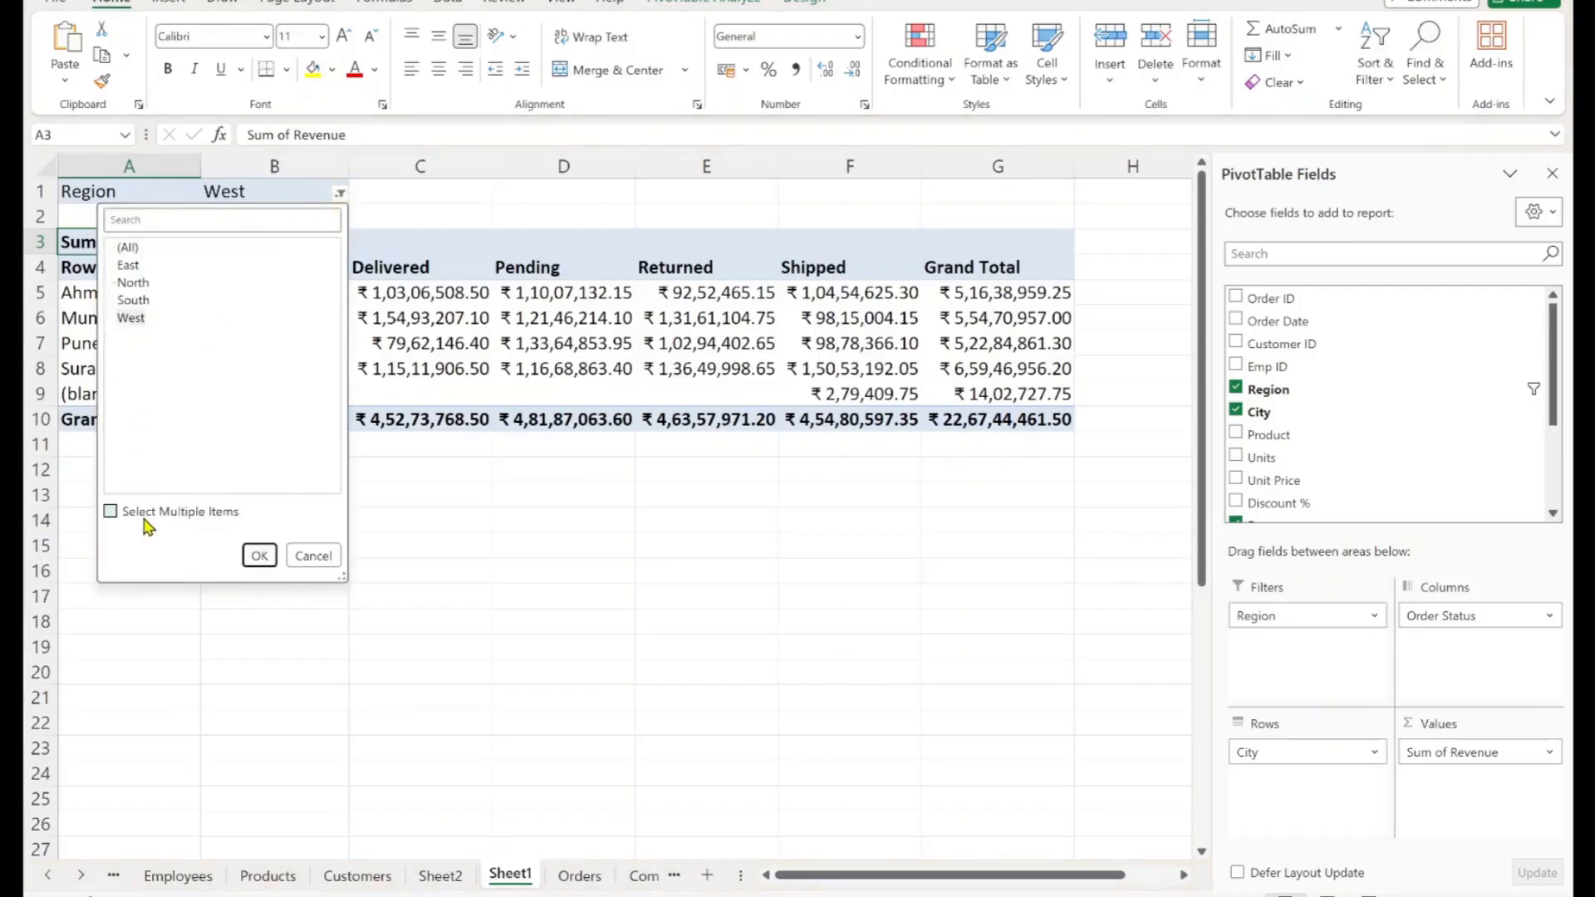
{"action": "left_click", "coordinate": [112, 513]}
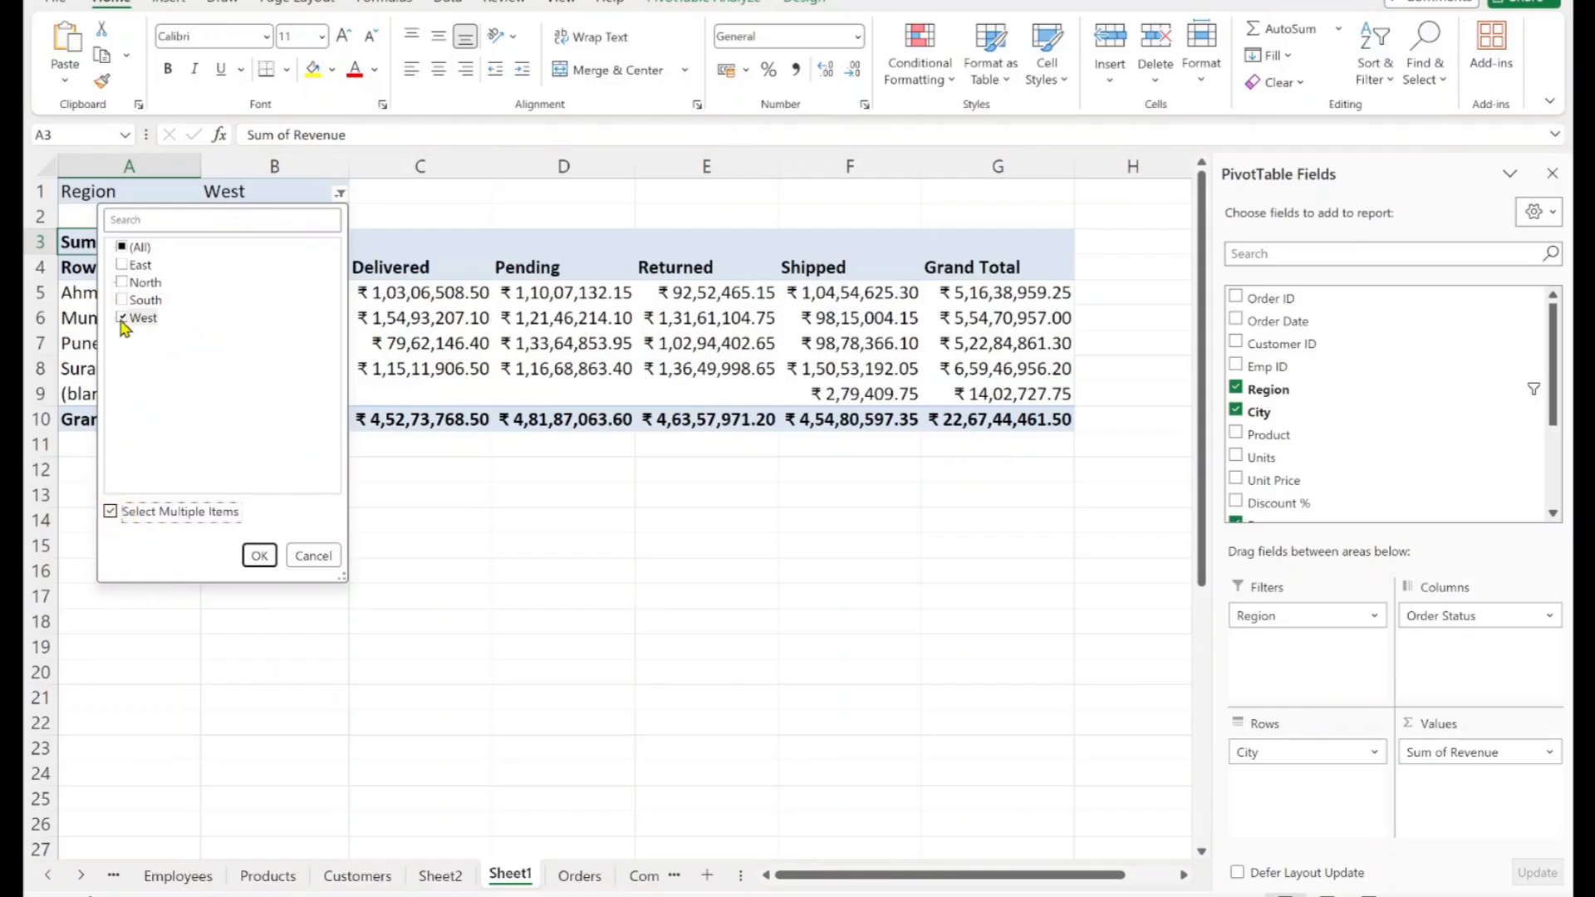
{"action": "left_click", "coordinate": [133, 266]}
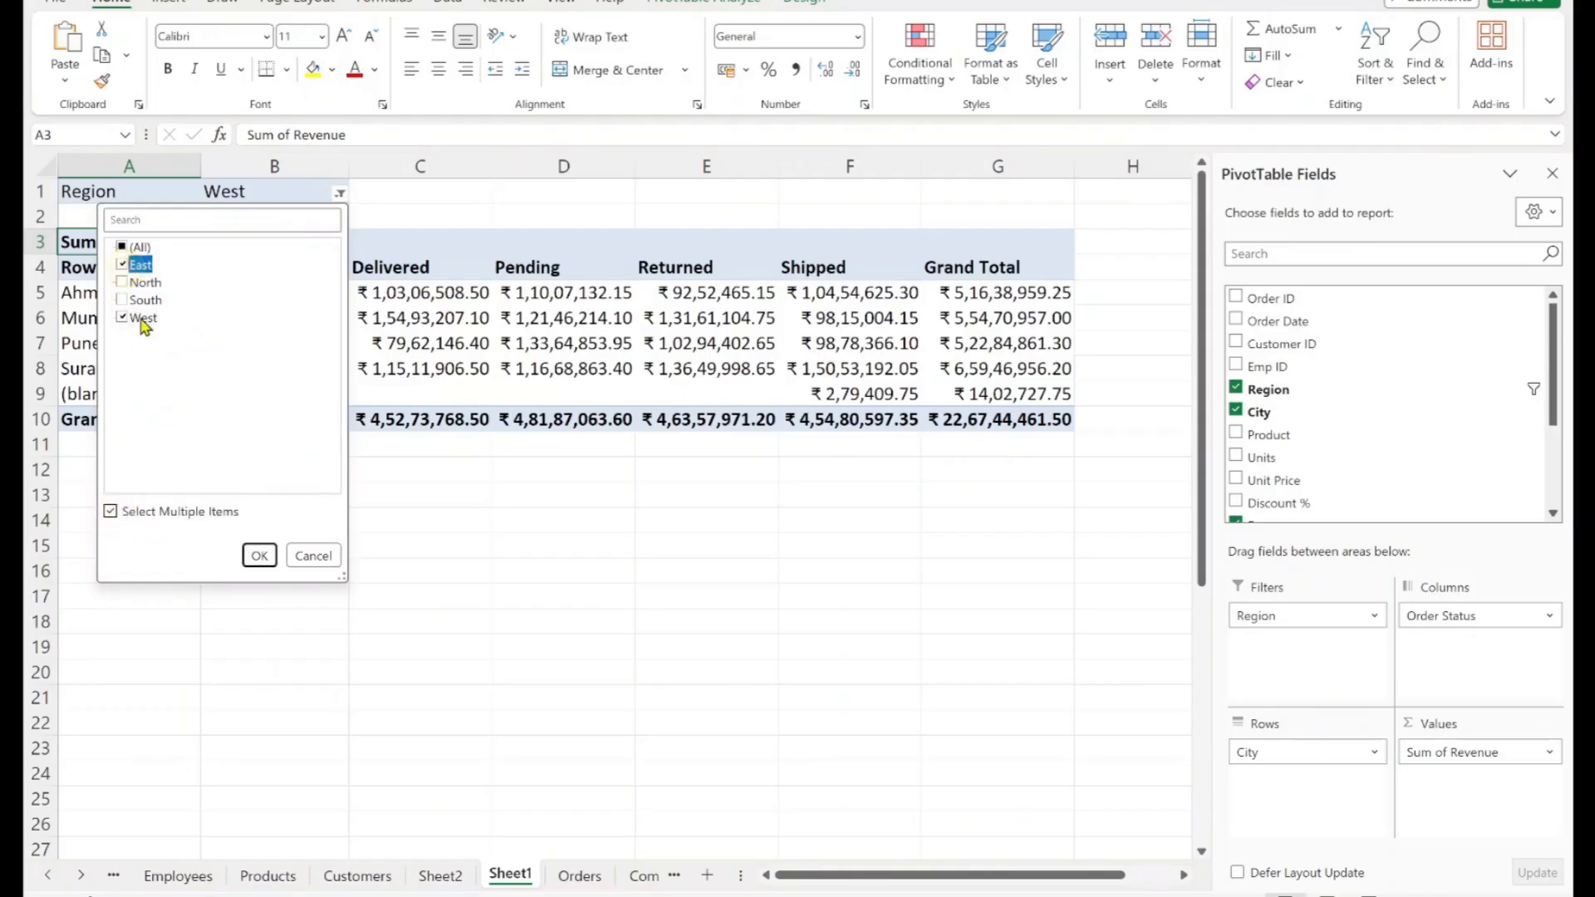
{"action": "left_click", "coordinate": [260, 556]}
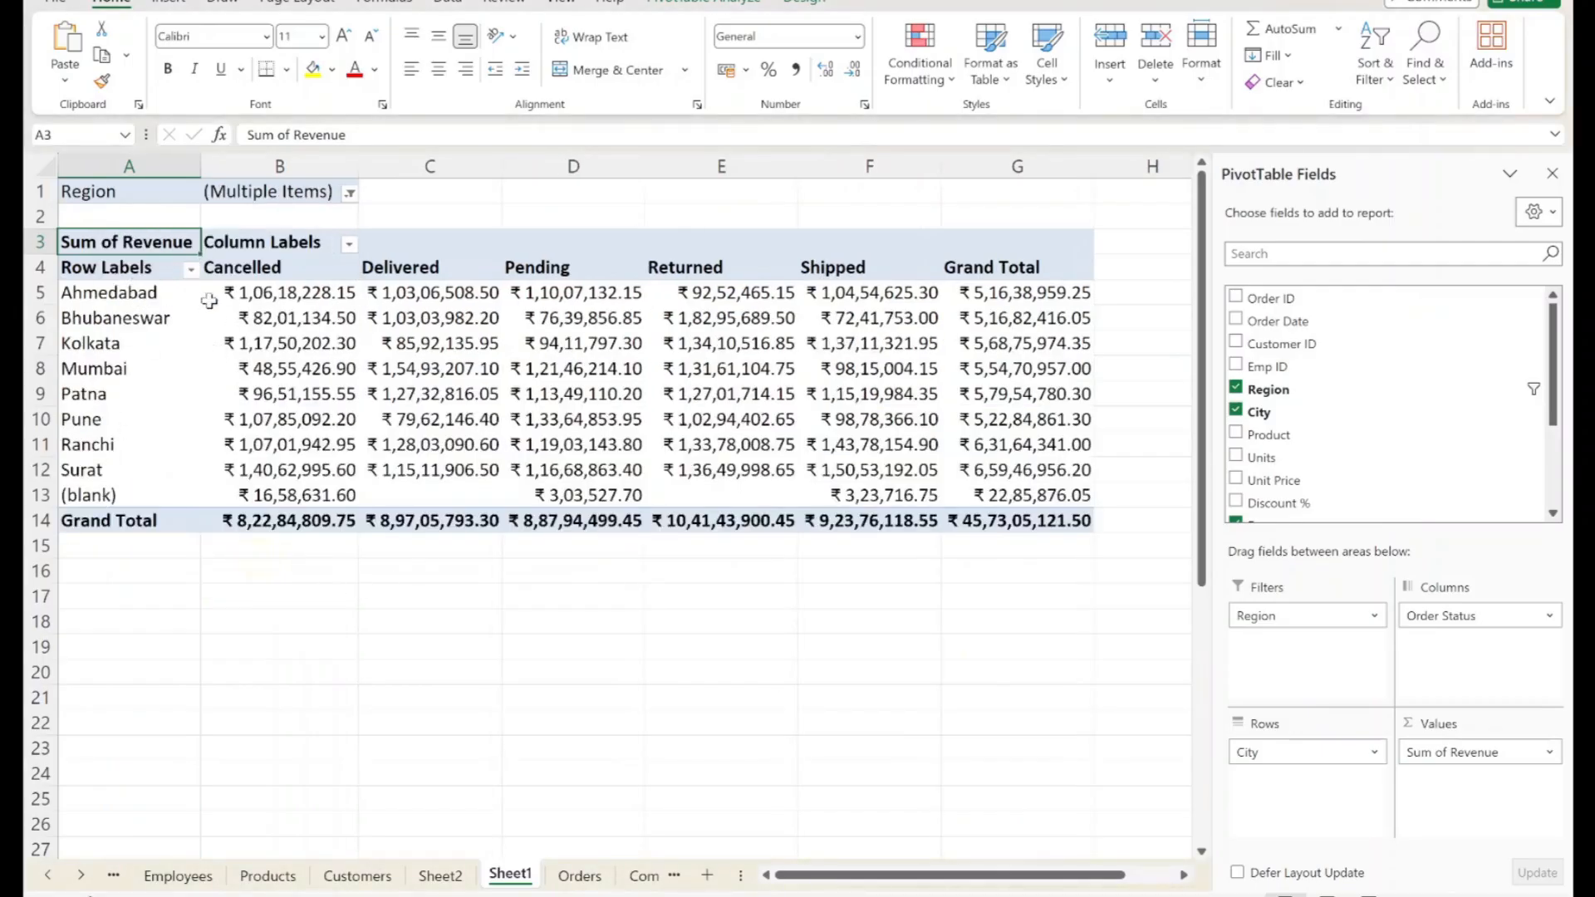
Step: Reset the pivot table's Region filter to include all regions
{"action": "left_click", "coordinate": [349, 192]}
{"action": "left_click", "coordinate": [131, 249]}
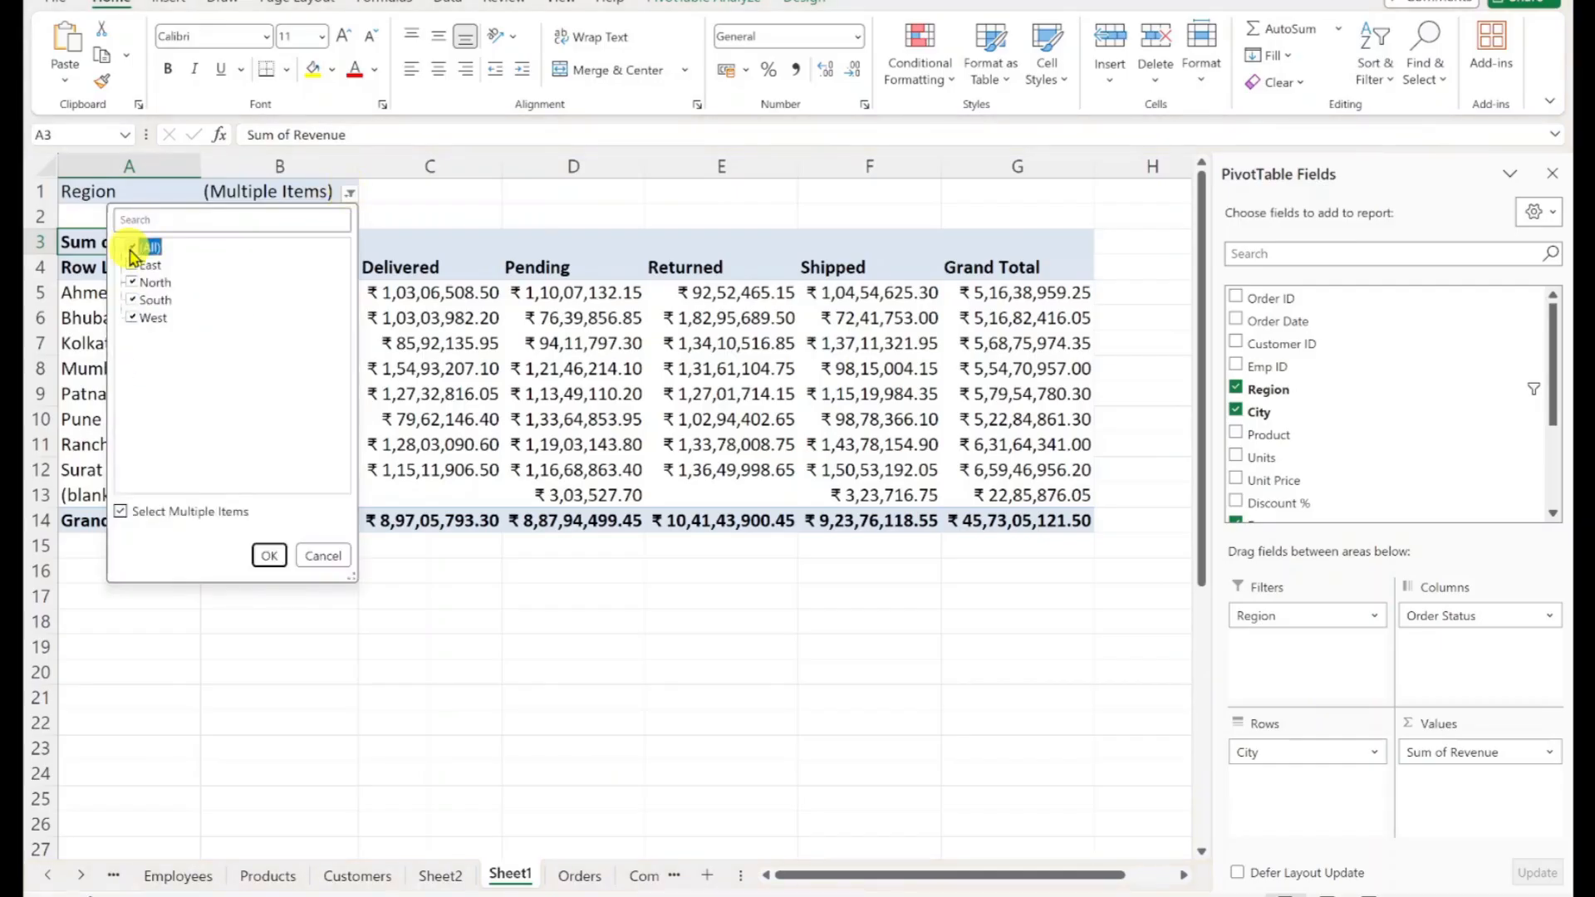
{"action": "left_click", "coordinate": [269, 555]}
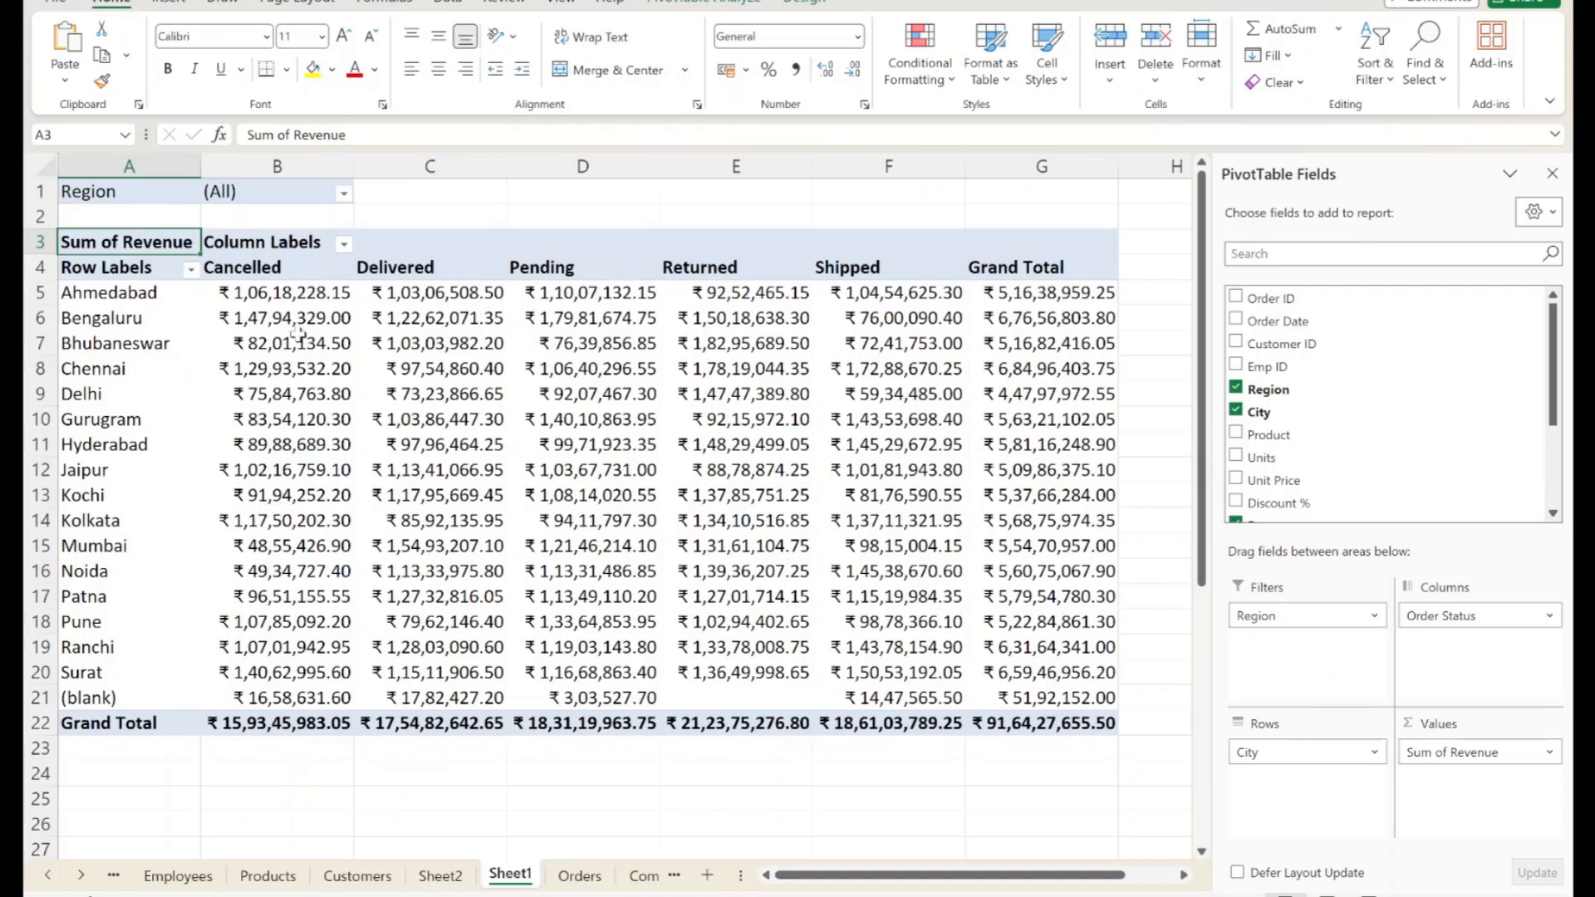
Step: Restrict the Region filter to North only and select the Delhi row's figures through the Grand Total column
{"action": "left_click", "coordinate": [343, 196]}
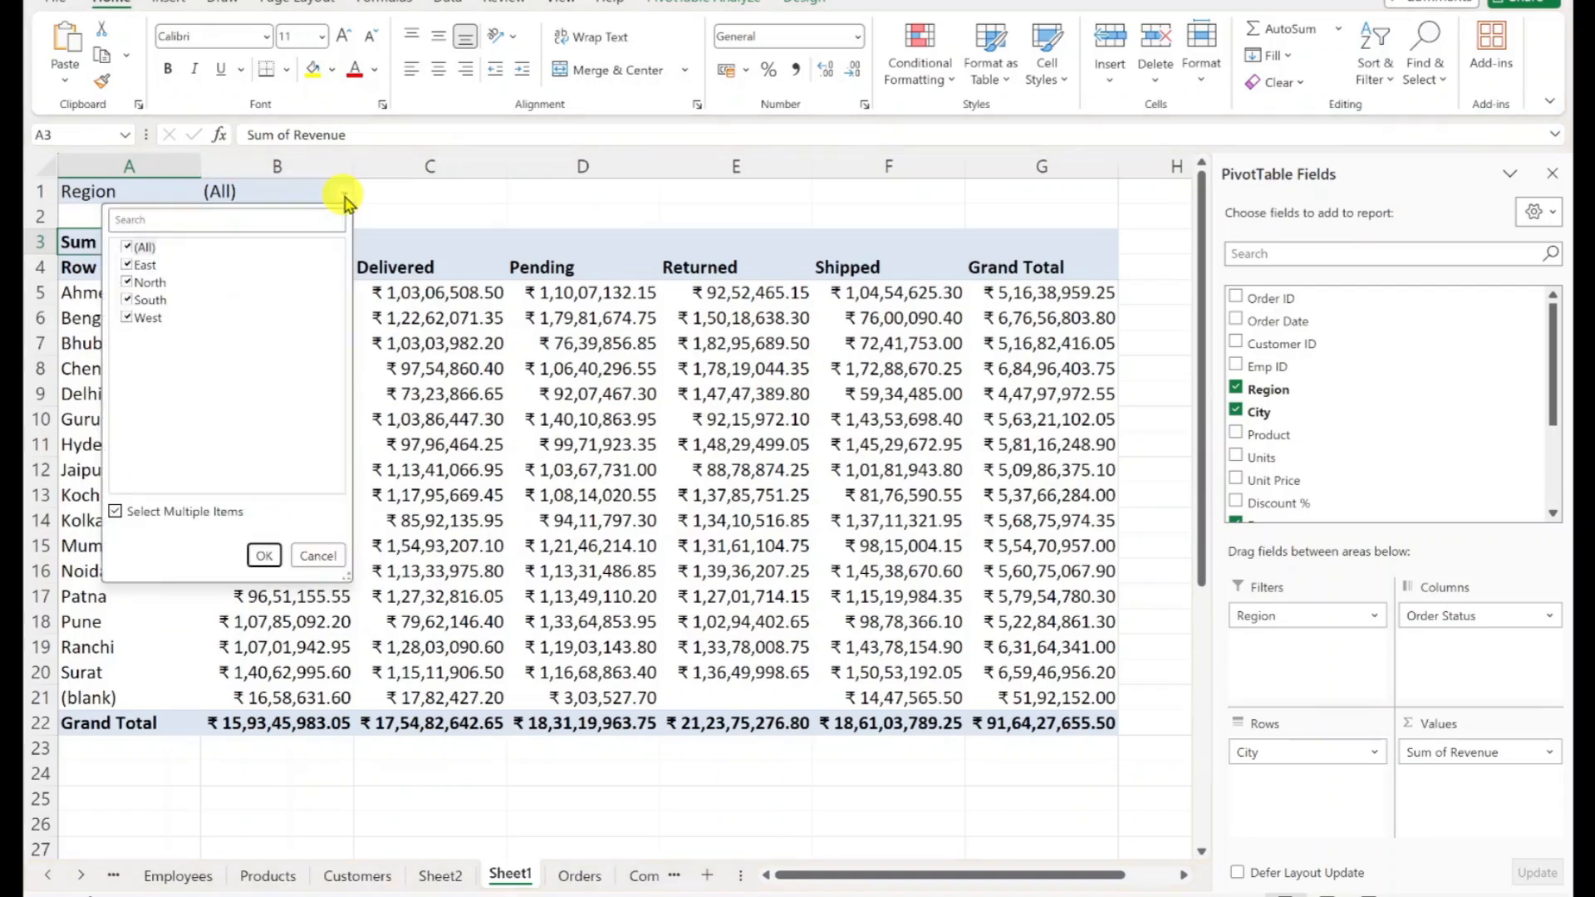
{"action": "left_click", "coordinate": [141, 247]}
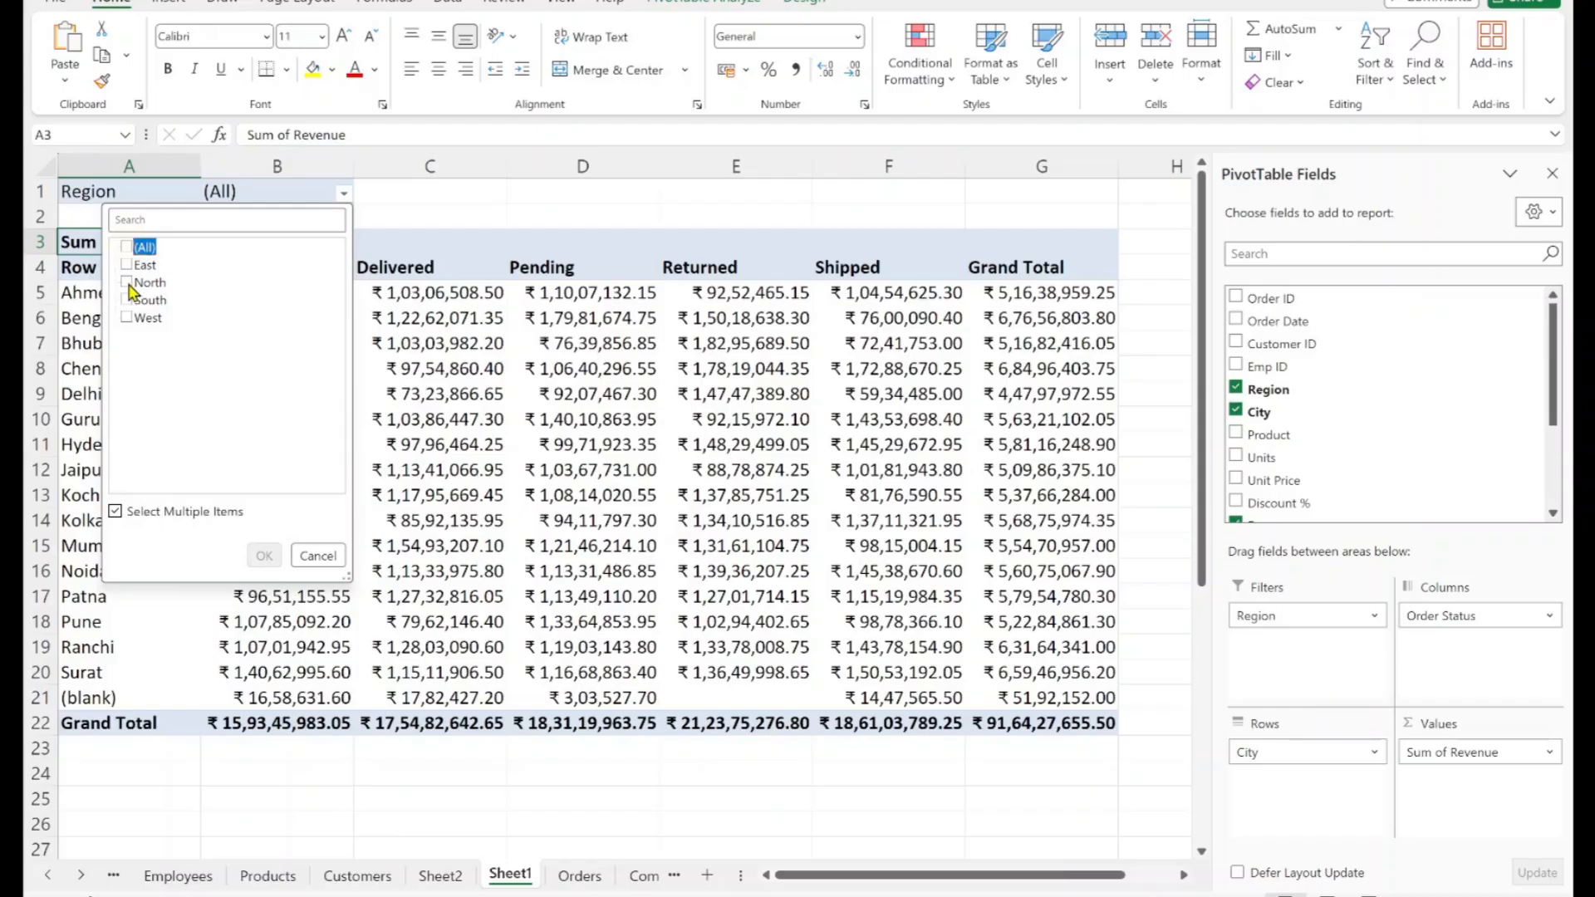
{"action": "left_click", "coordinate": [128, 318]}
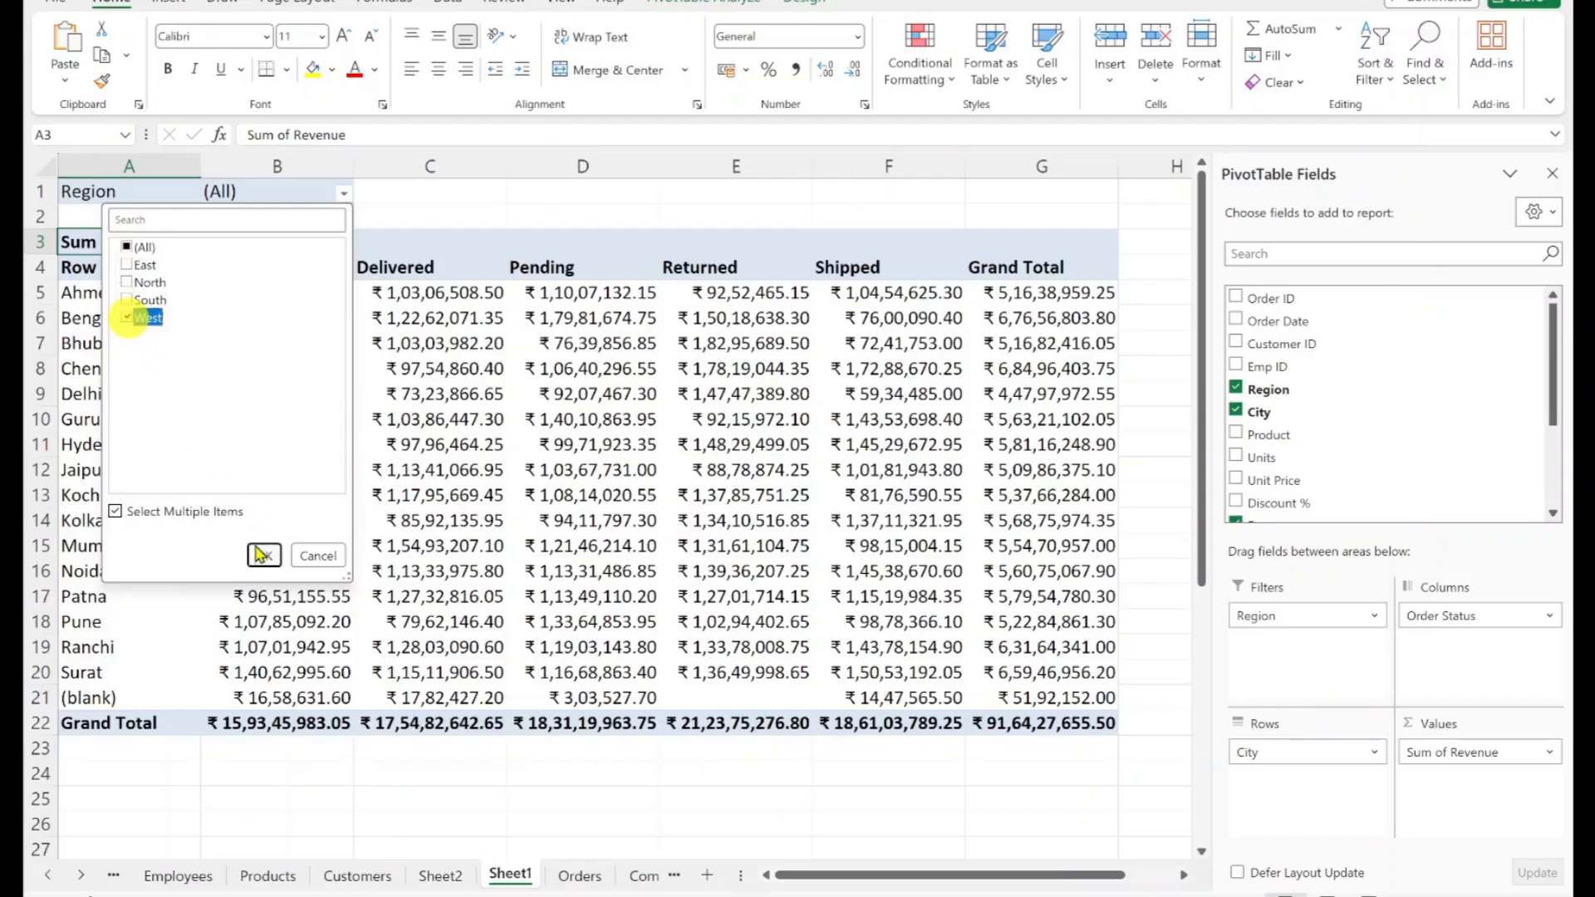
{"action": "left_click", "coordinate": [129, 320]}
{"action": "left_click", "coordinate": [129, 283]}
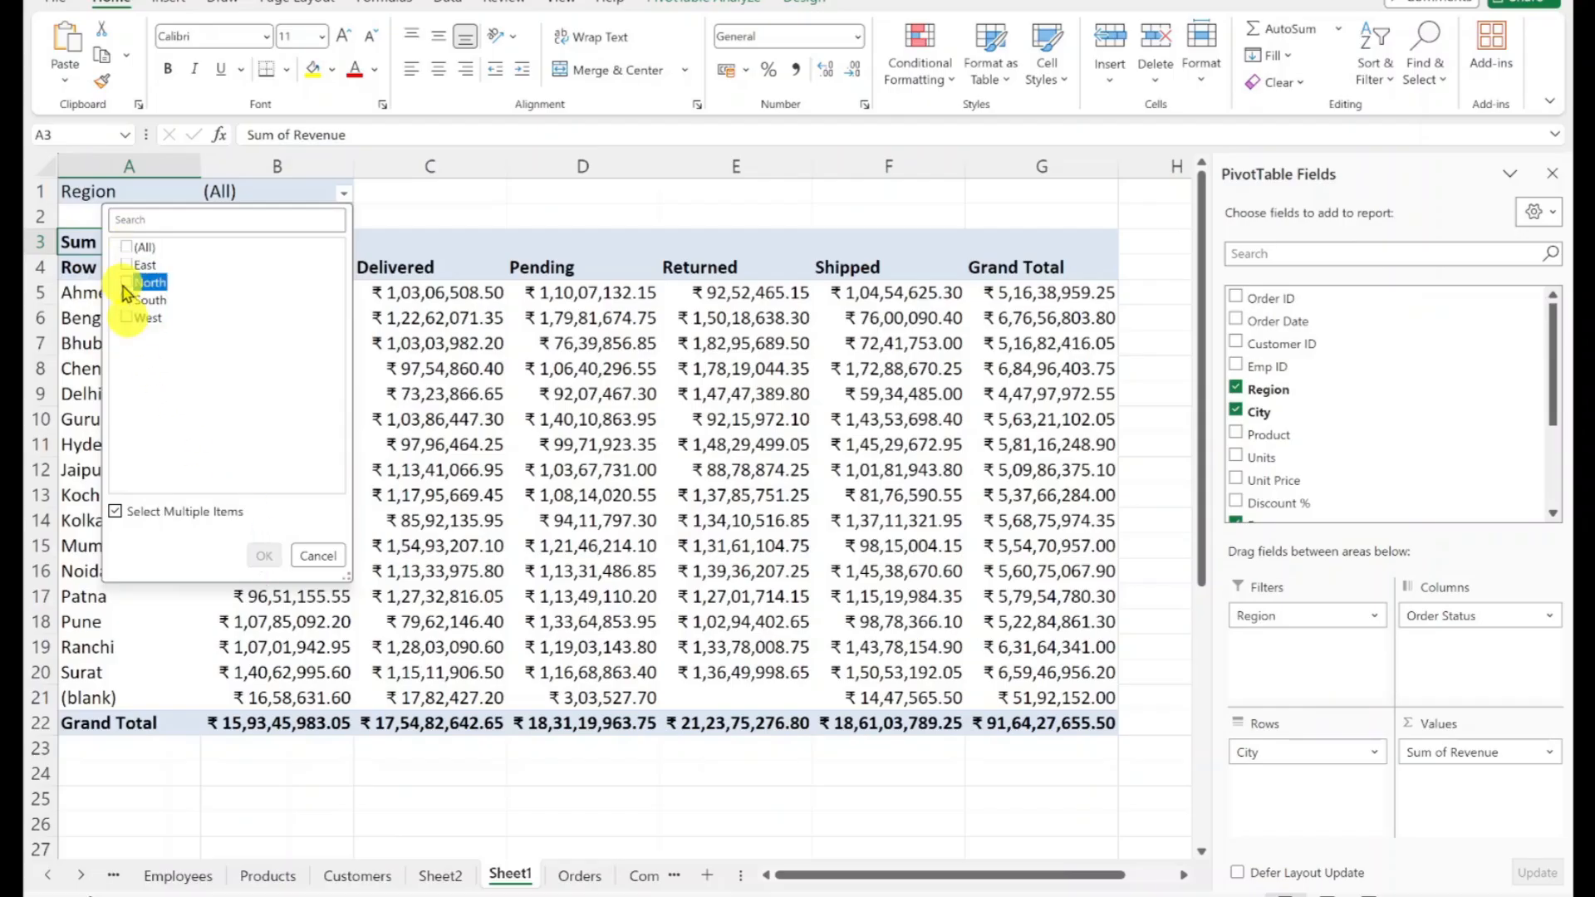
{"action": "left_click", "coordinate": [264, 556]}
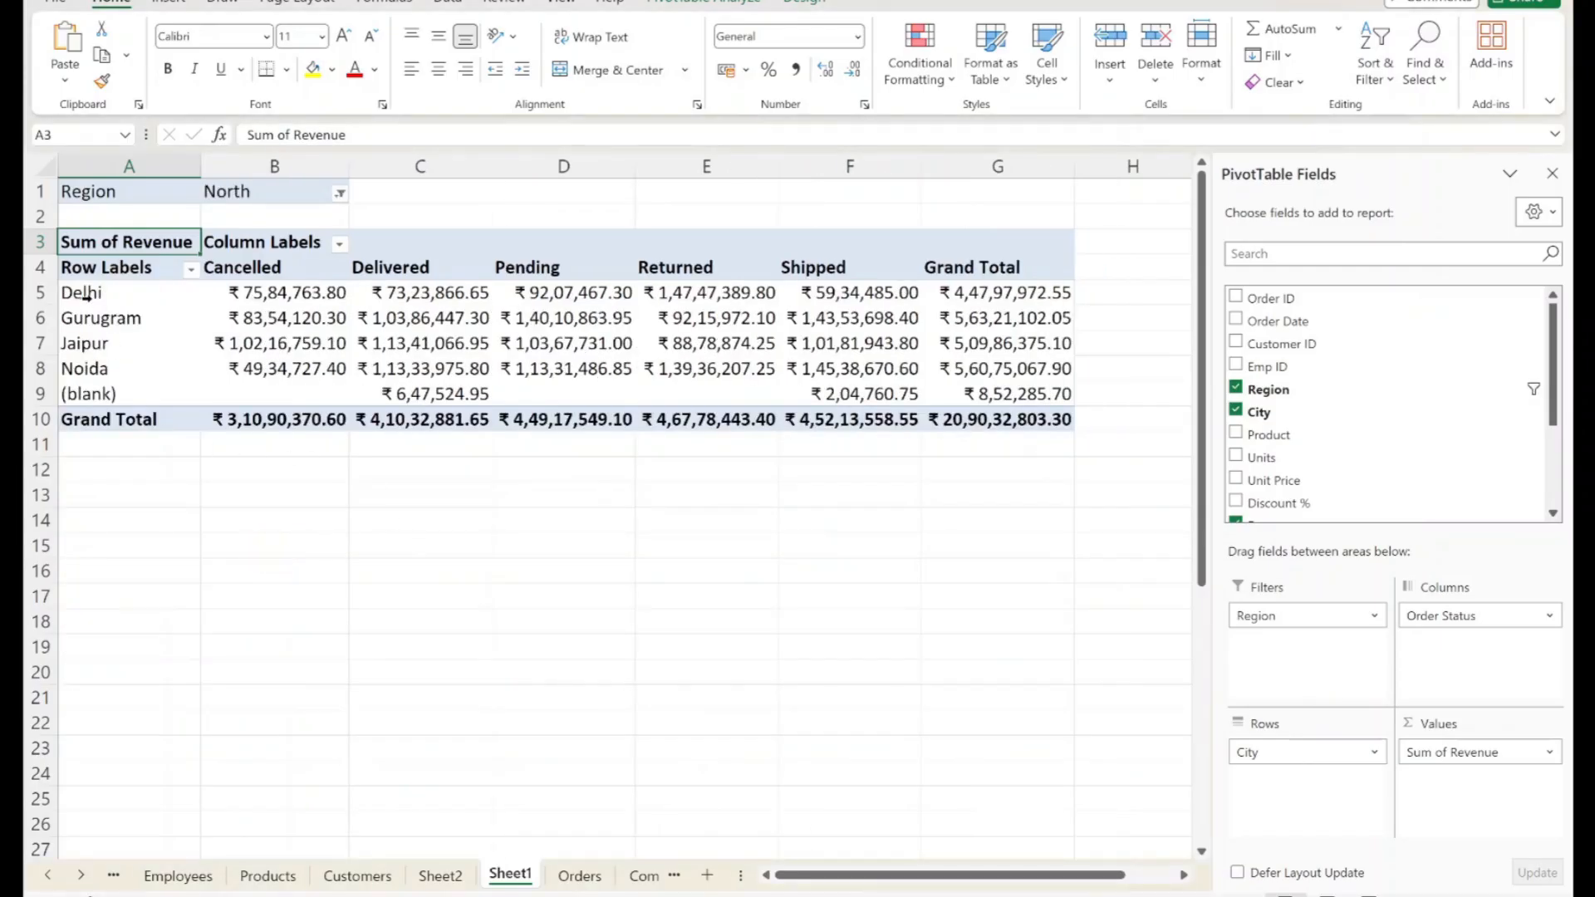
{"action": "left_click_drag", "start_coordinate": [85, 296], "coordinate": [1022, 296]}
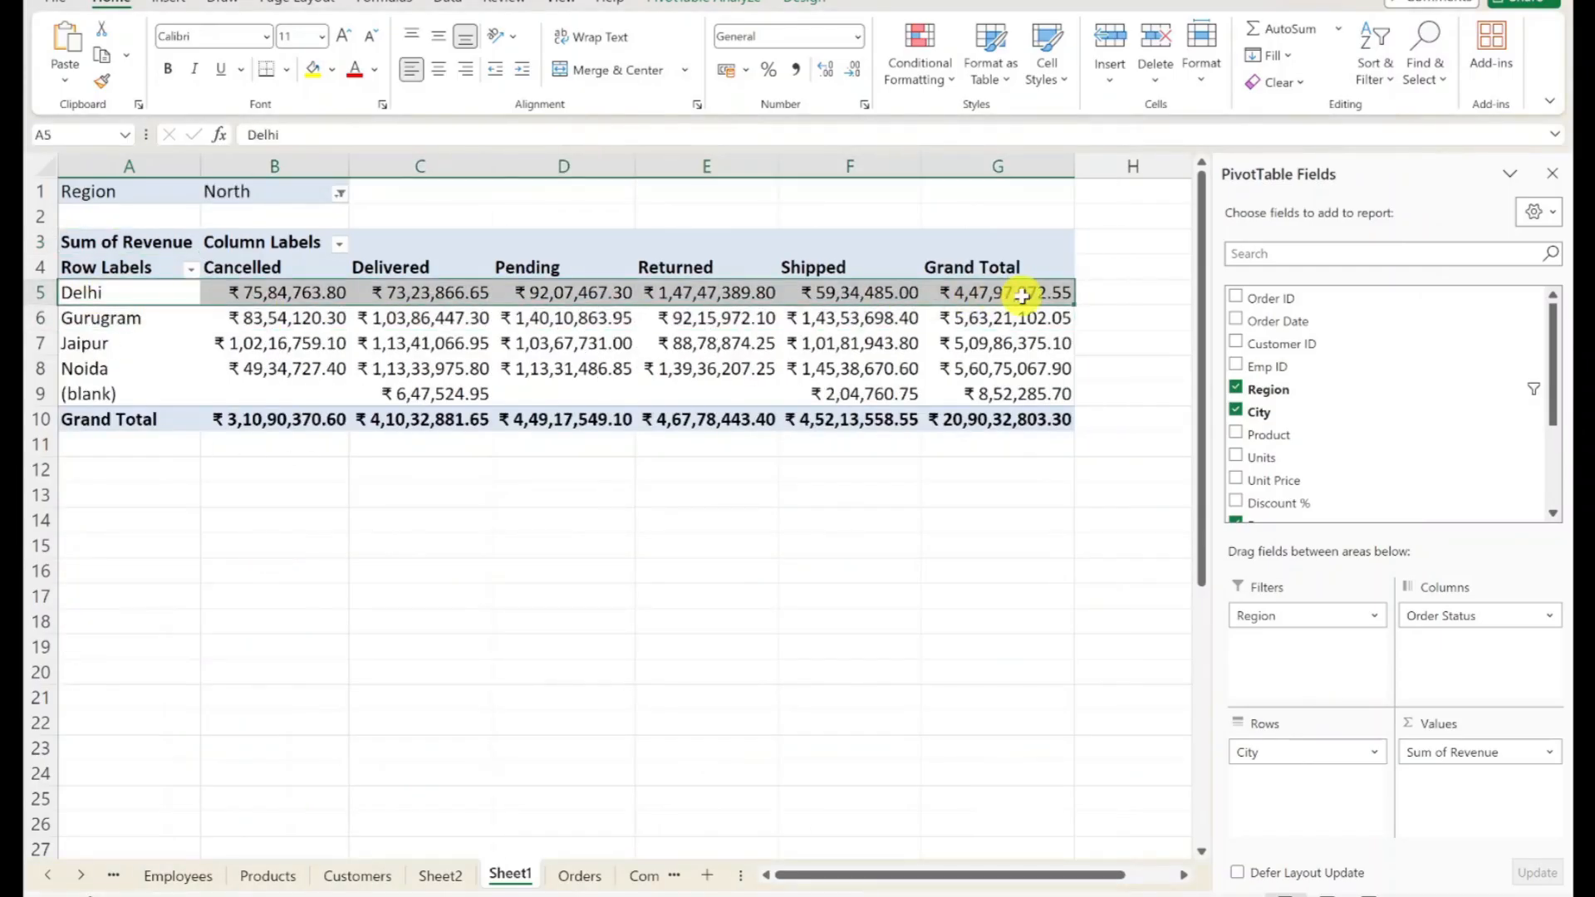
Step: Remove Order Status from the pivot table's columns and City from its rows
{"action": "mouse_move", "coordinate": [1022, 296]}
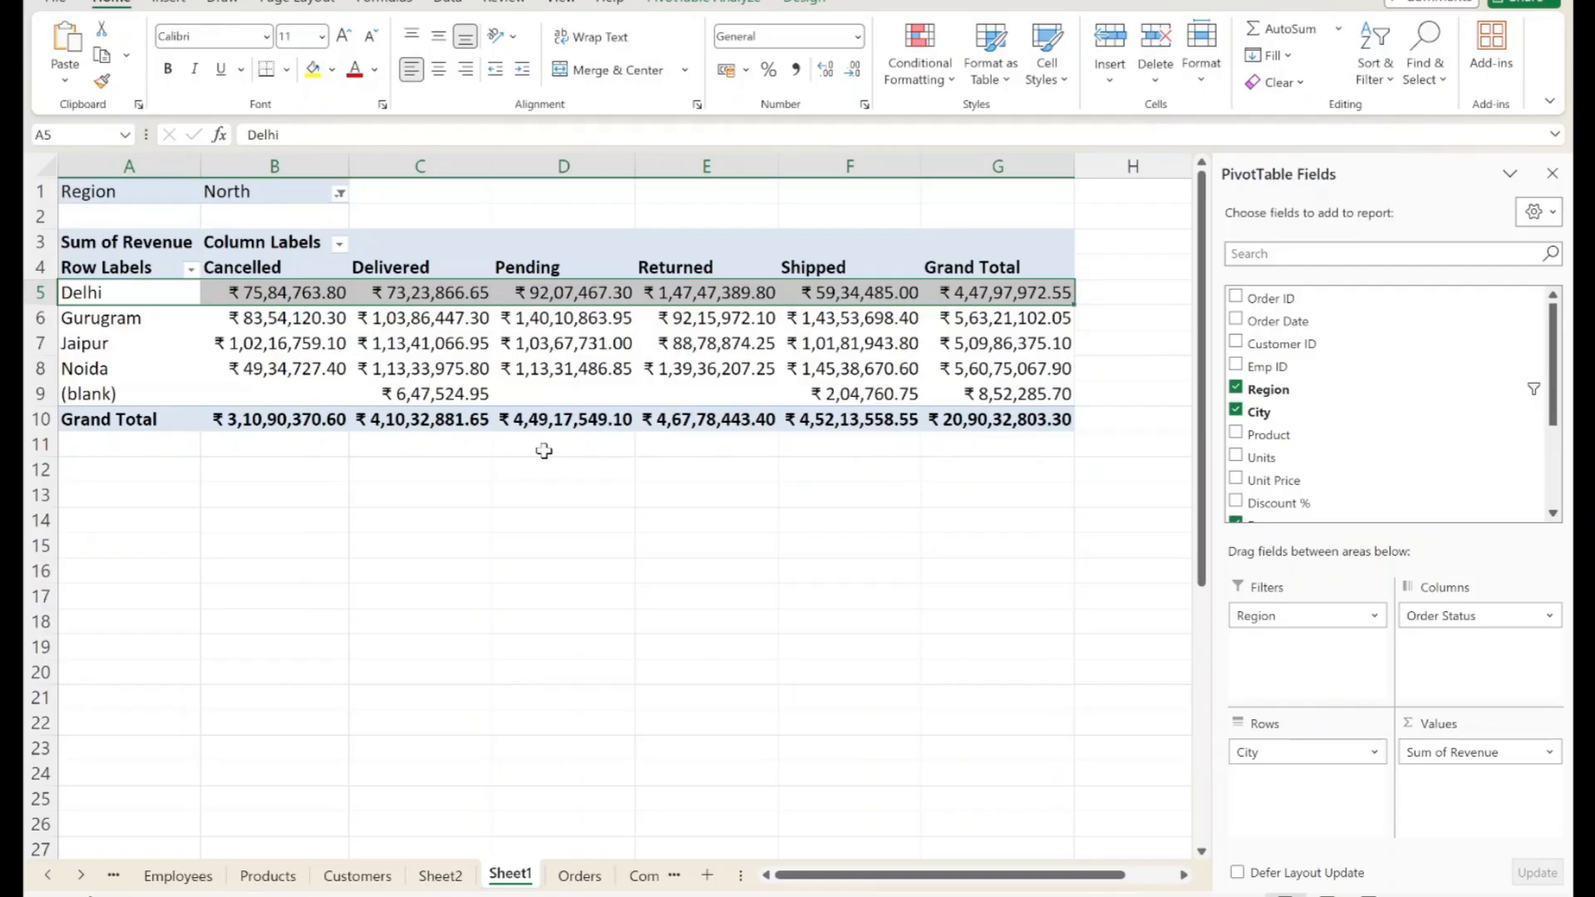
{"action": "left_click", "coordinate": [195, 369]}
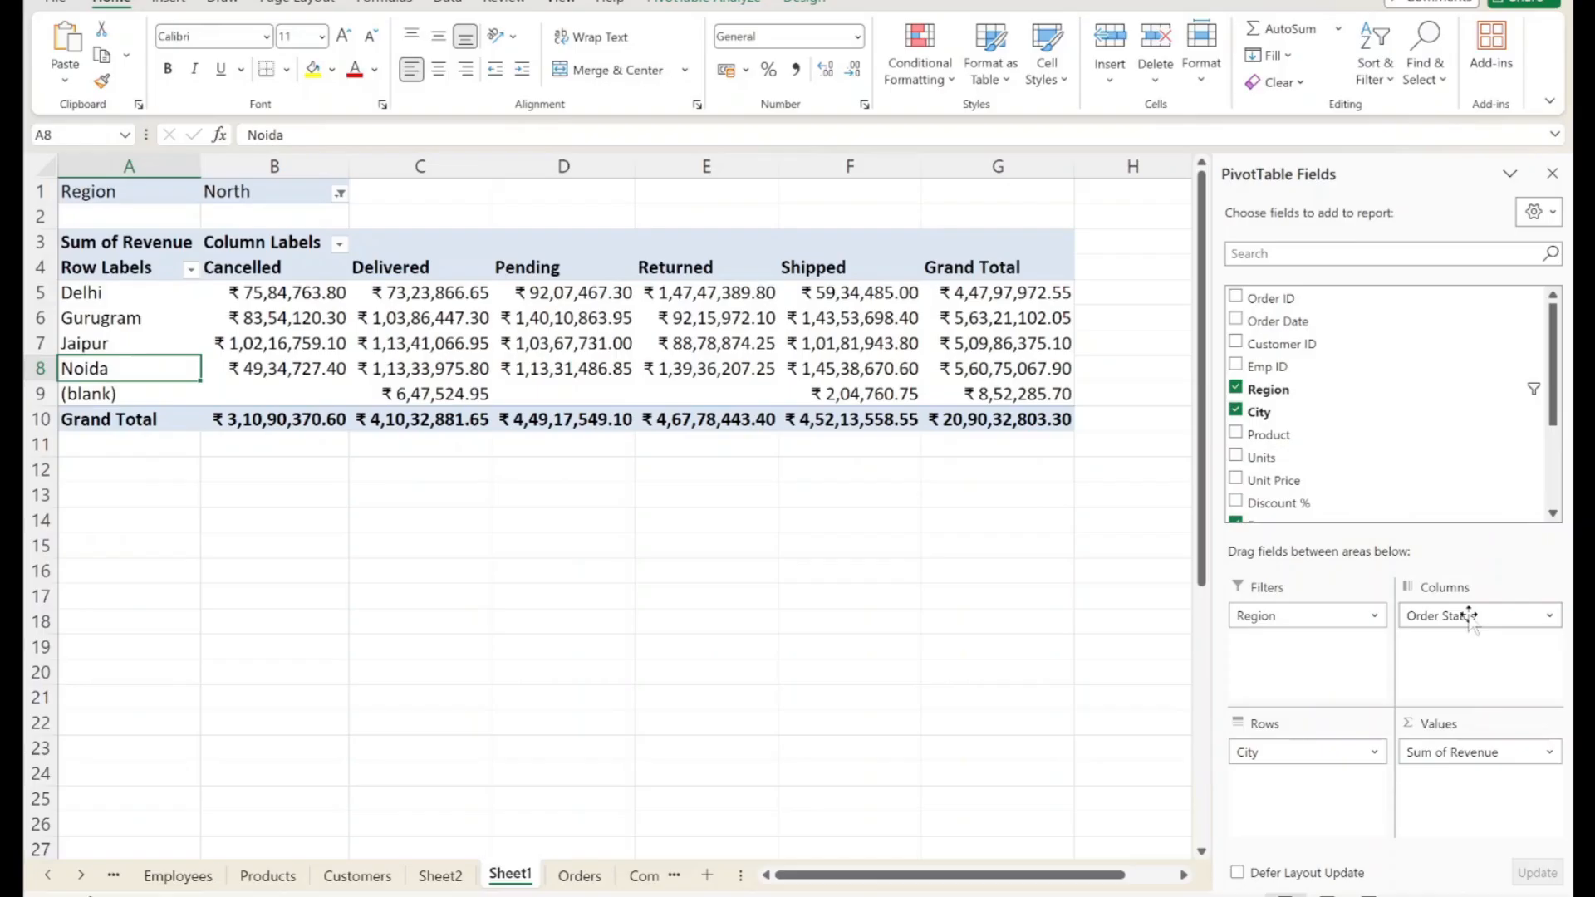
{"action": "left_click_drag", "start_coordinate": [1464, 616], "coordinate": [1158, 631]}
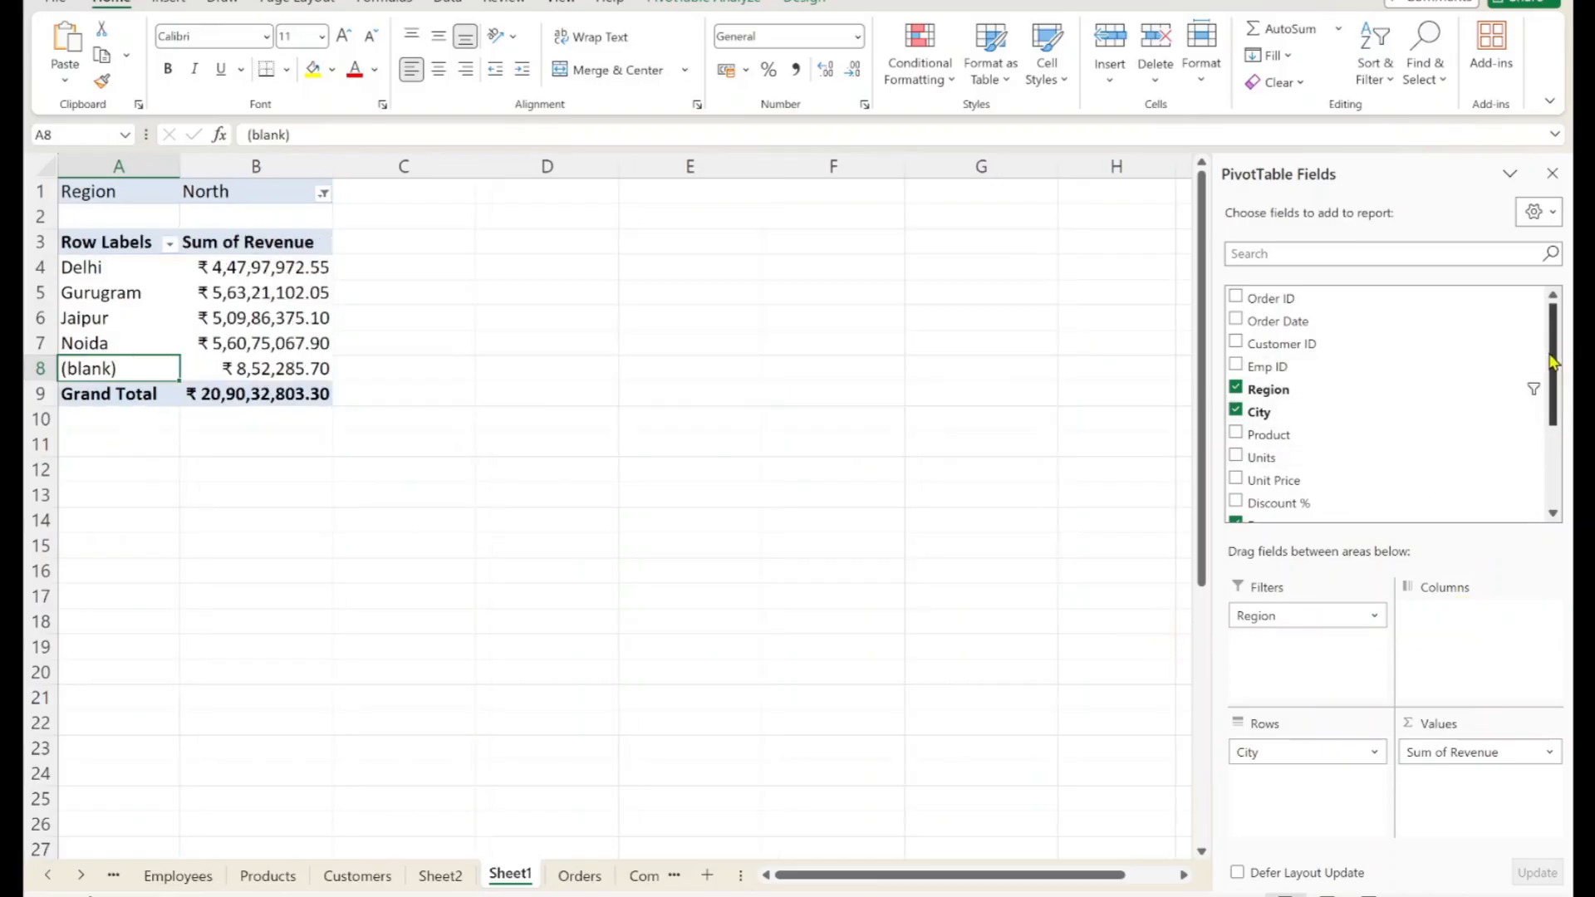
{"action": "left_click_drag", "start_coordinate": [1551, 362], "coordinate": [1546, 449]}
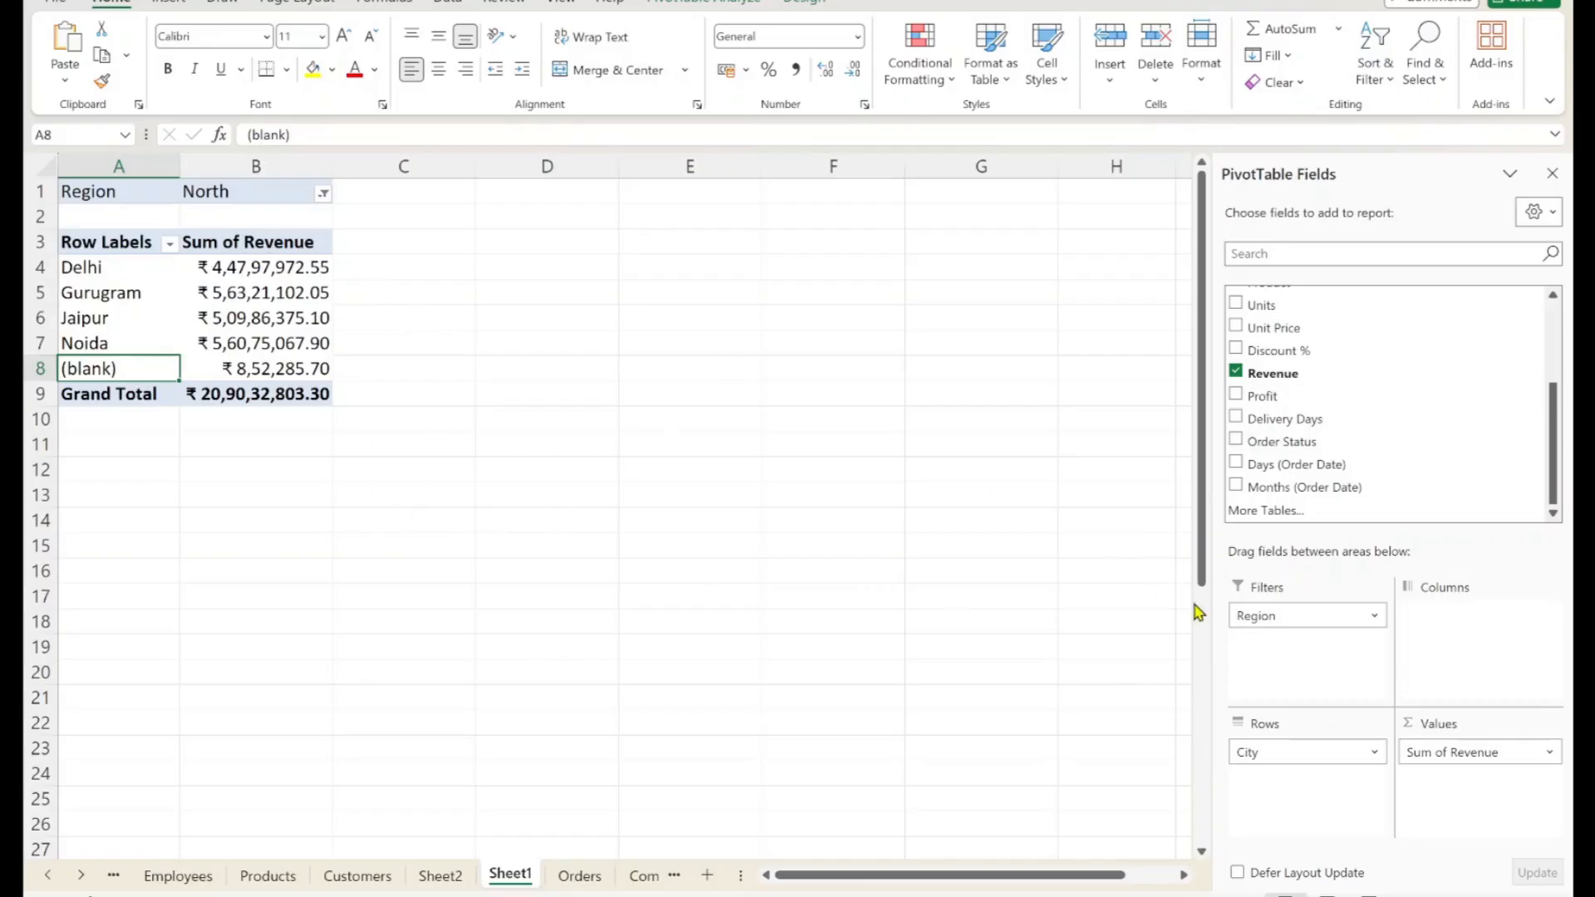
{"action": "left_click_drag", "start_coordinate": [1309, 753], "coordinate": [1136, 685]}
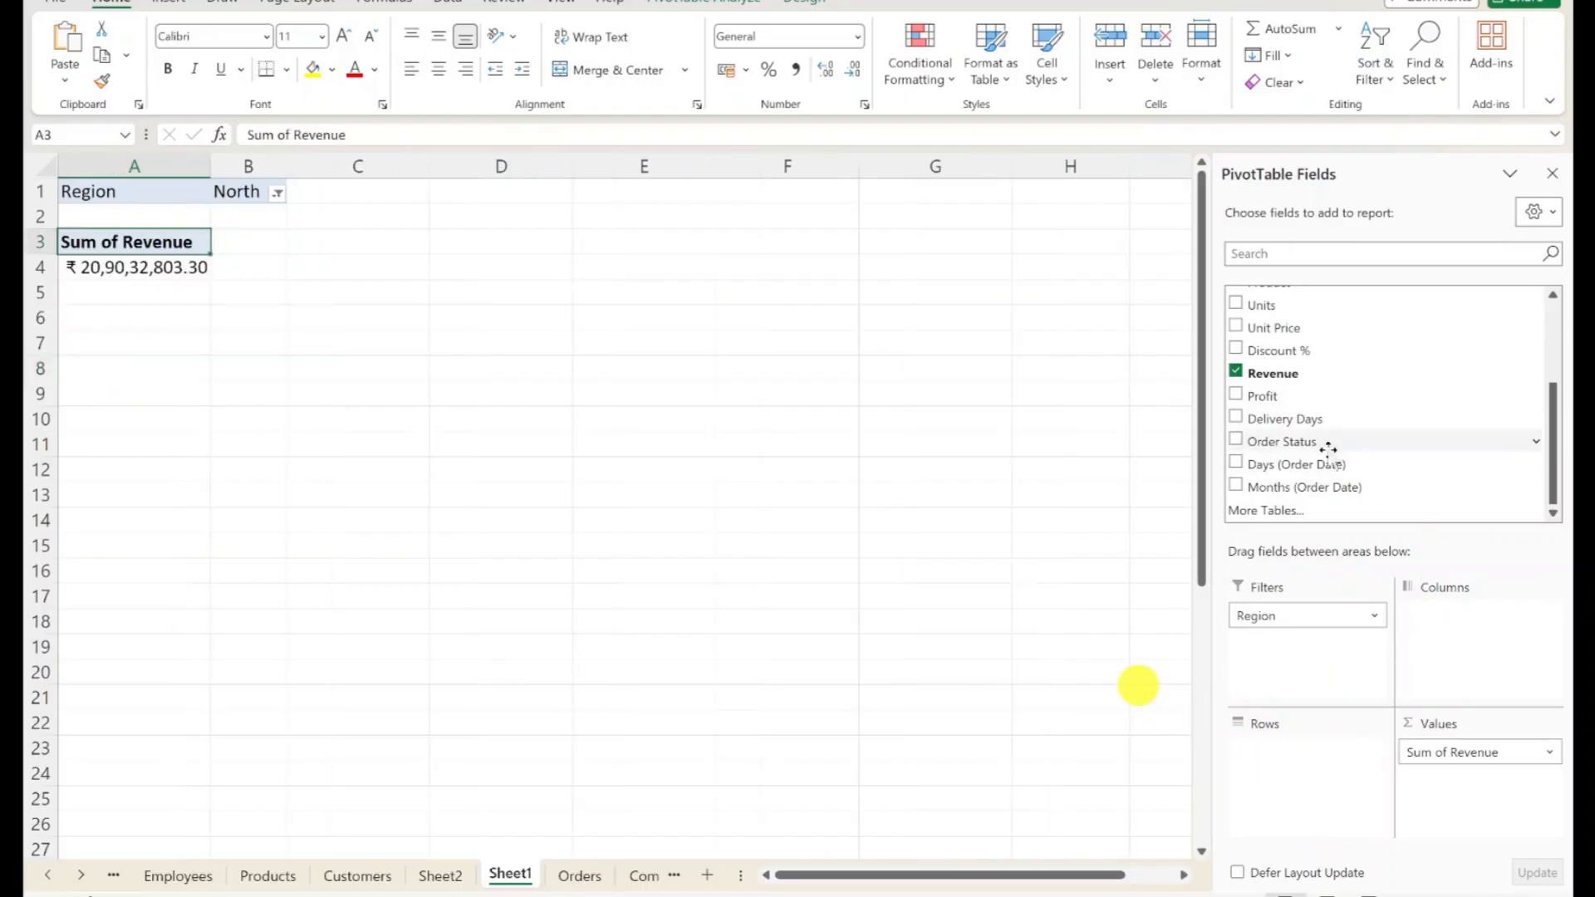
Step: Add the Product field to the pivot table's rows and select the first product's revenue
{"action": "left_click_drag", "start_coordinate": [1558, 419], "coordinate": [1552, 334]}
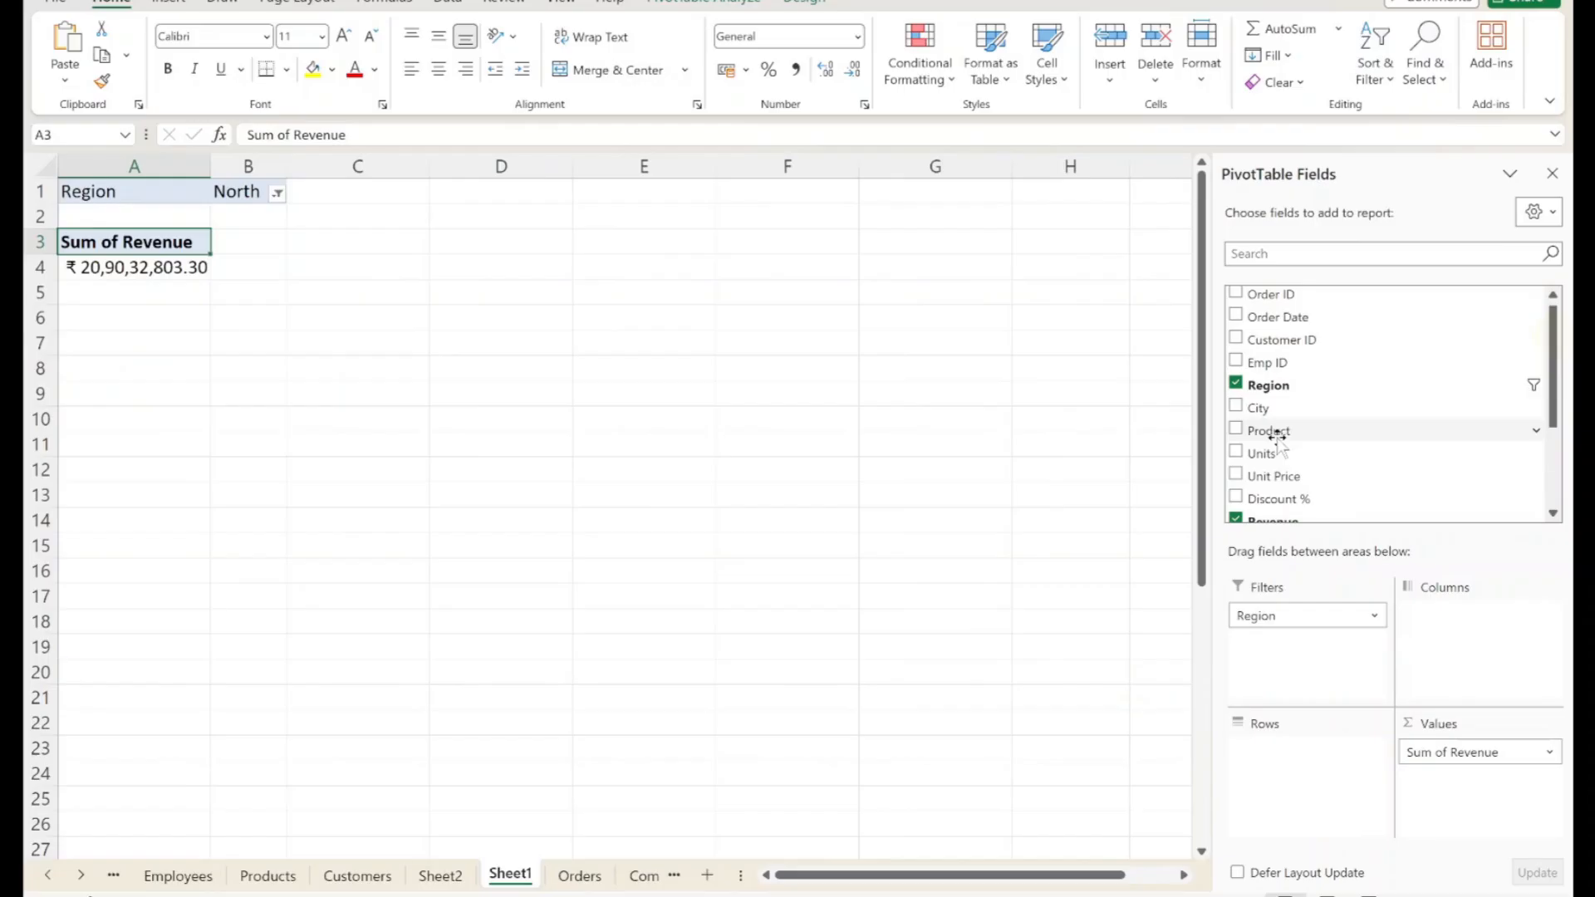
{"action": "left_click_drag", "start_coordinate": [1277, 436], "coordinate": [1280, 758]}
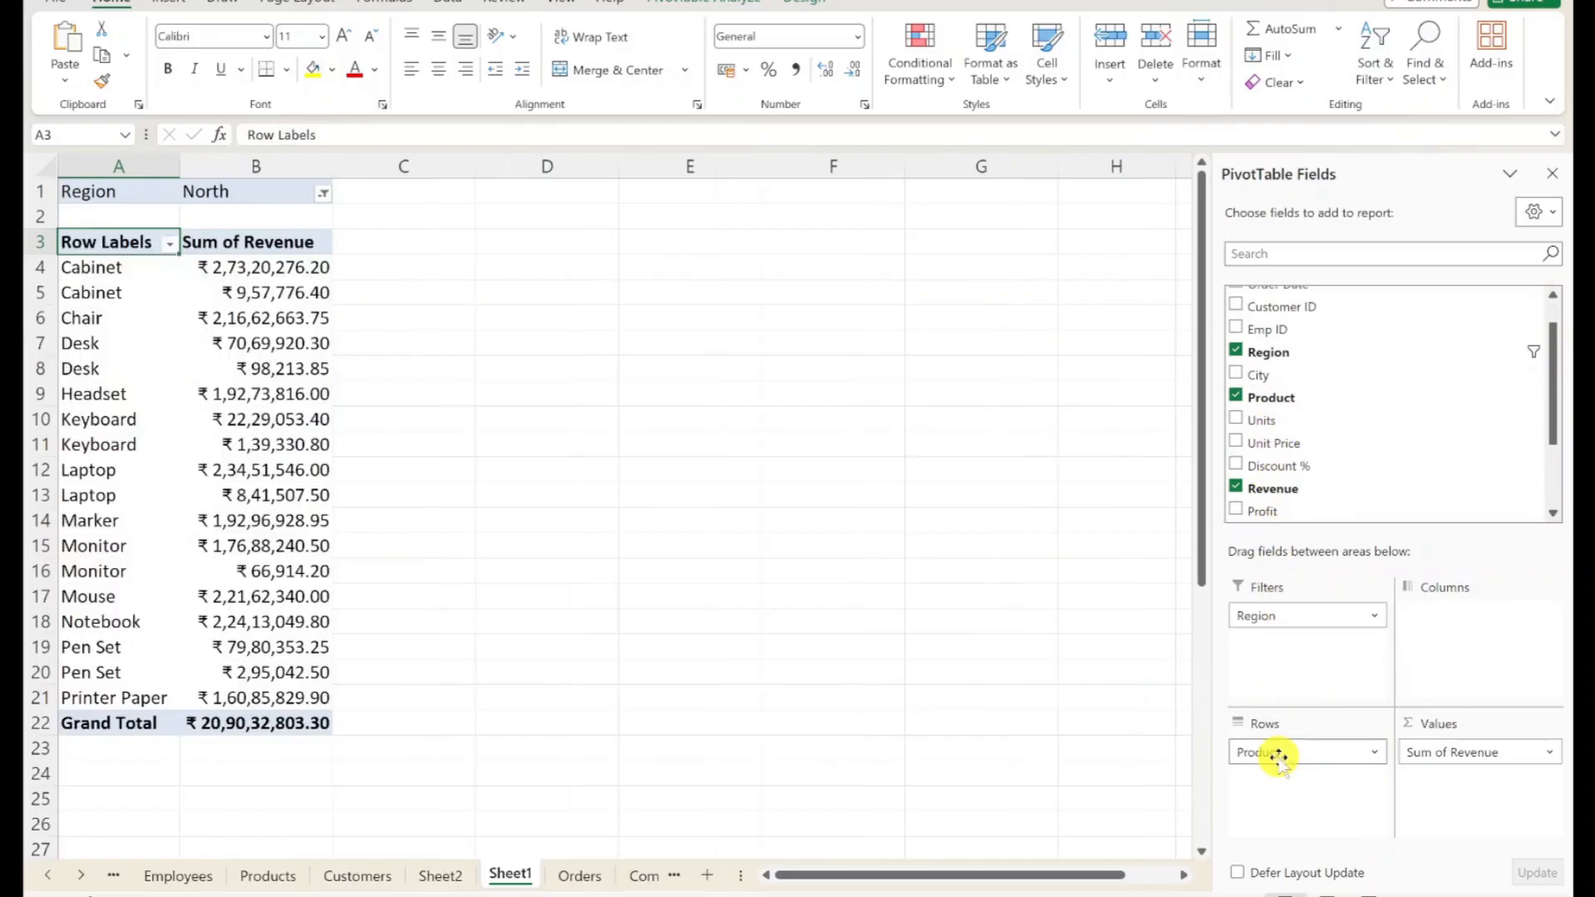
{"action": "left_click", "coordinate": [266, 262]}
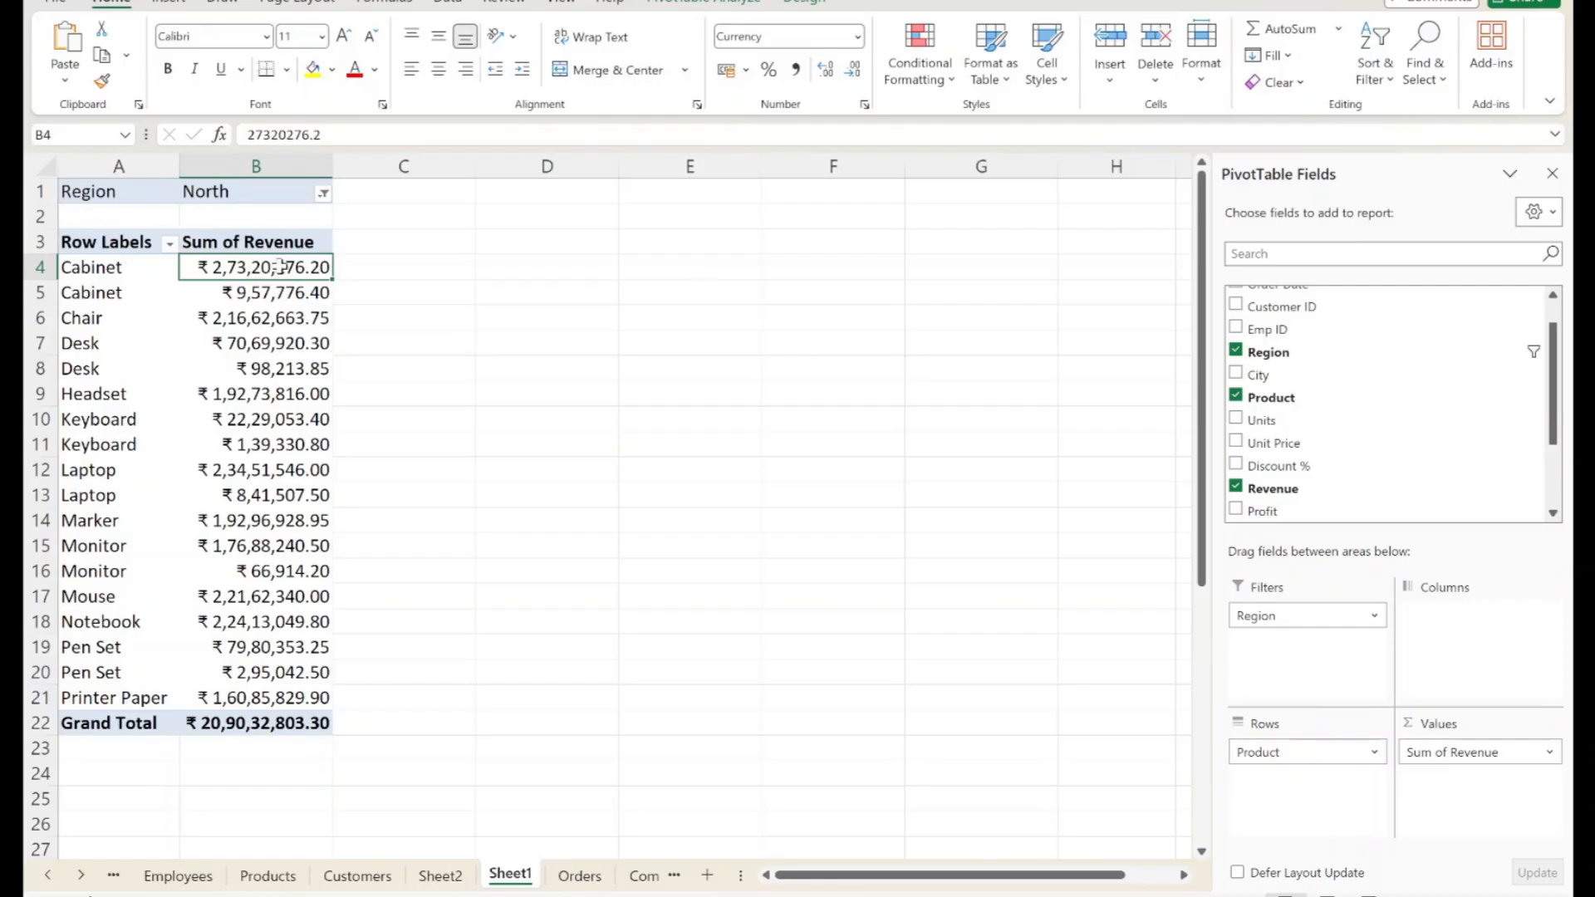
{"action": "mouse_move", "coordinate": [279, 266]}
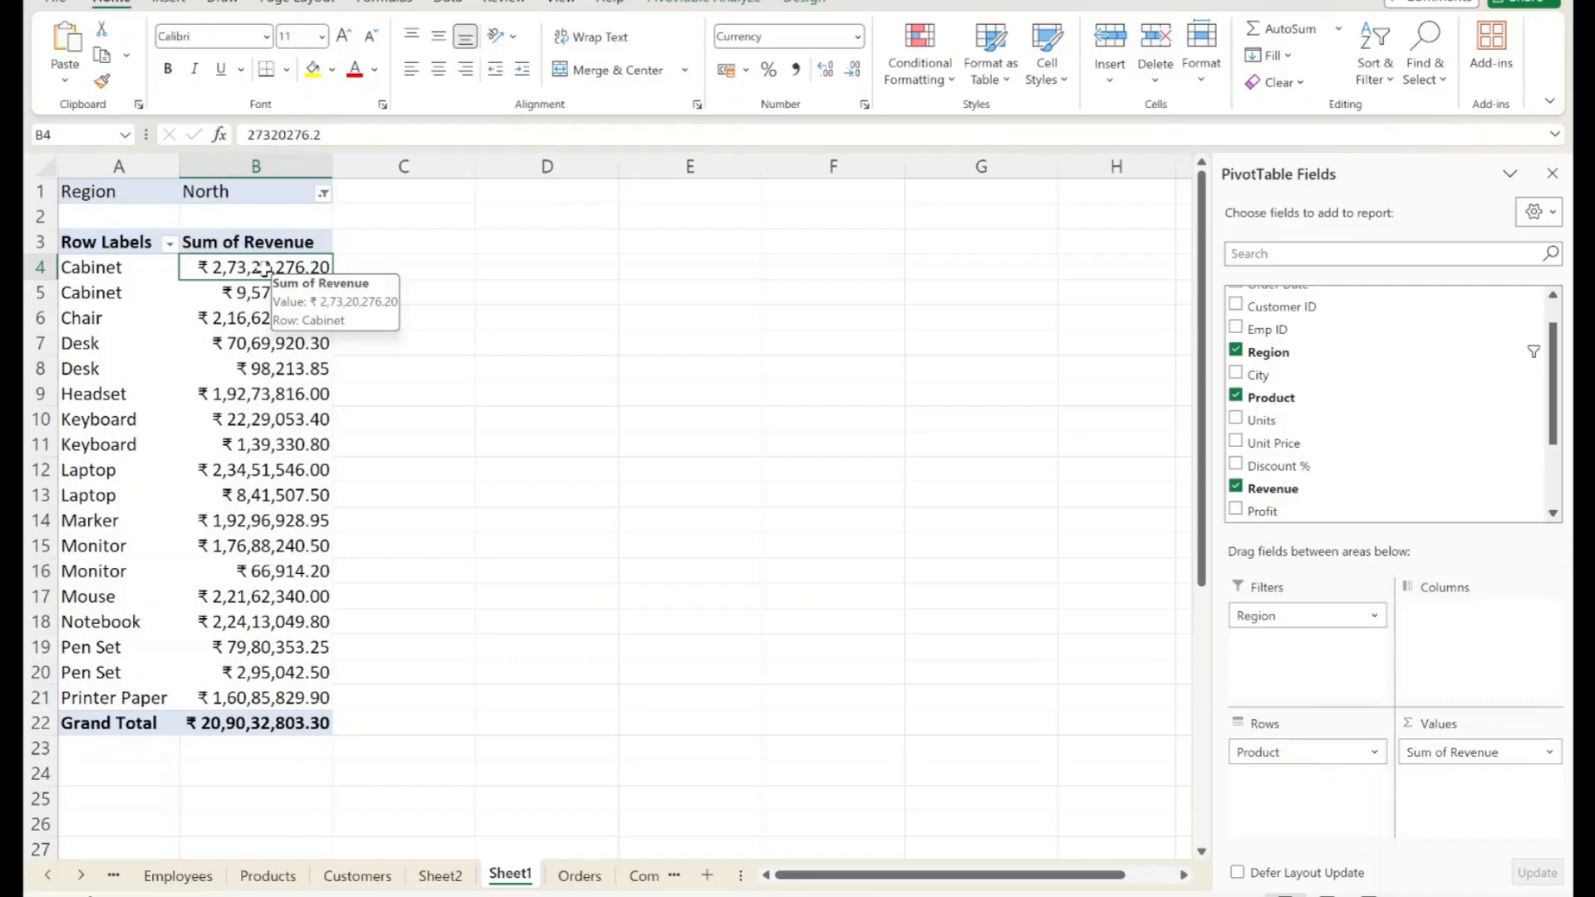
Step: Sort the pivot table's products by Sum of Revenue from largest to smallest and select the first product's row
{"action": "left_click_drag", "start_coordinate": [264, 269], "coordinate": [217, 681]}
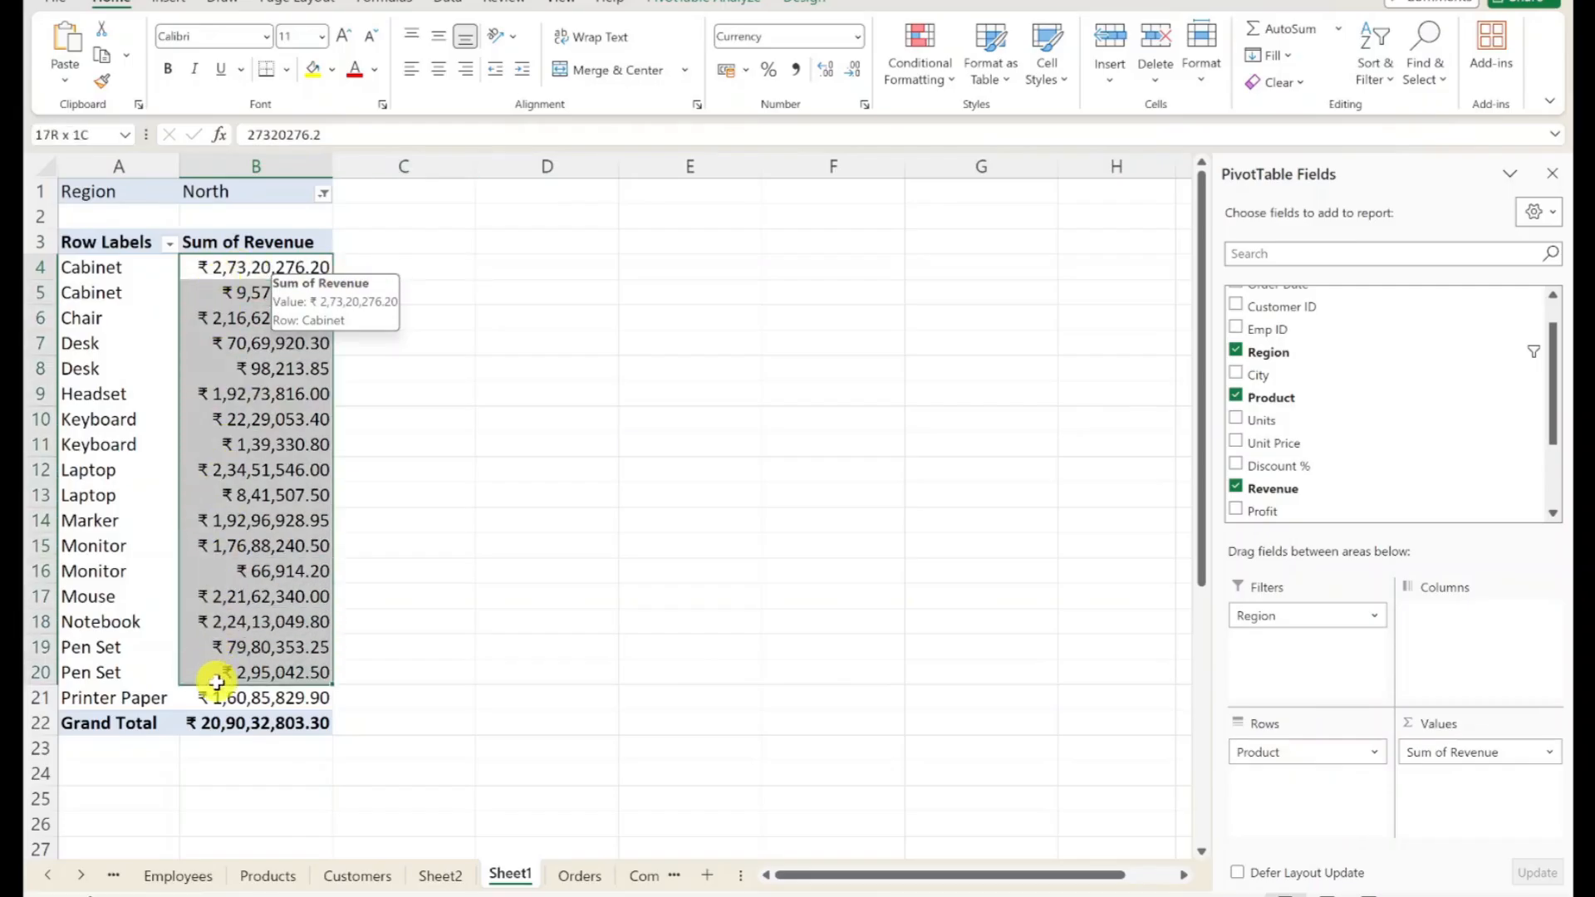
{"action": "left_click", "coordinate": [256, 267]}
{"action": "right_click", "coordinate": [258, 268]}
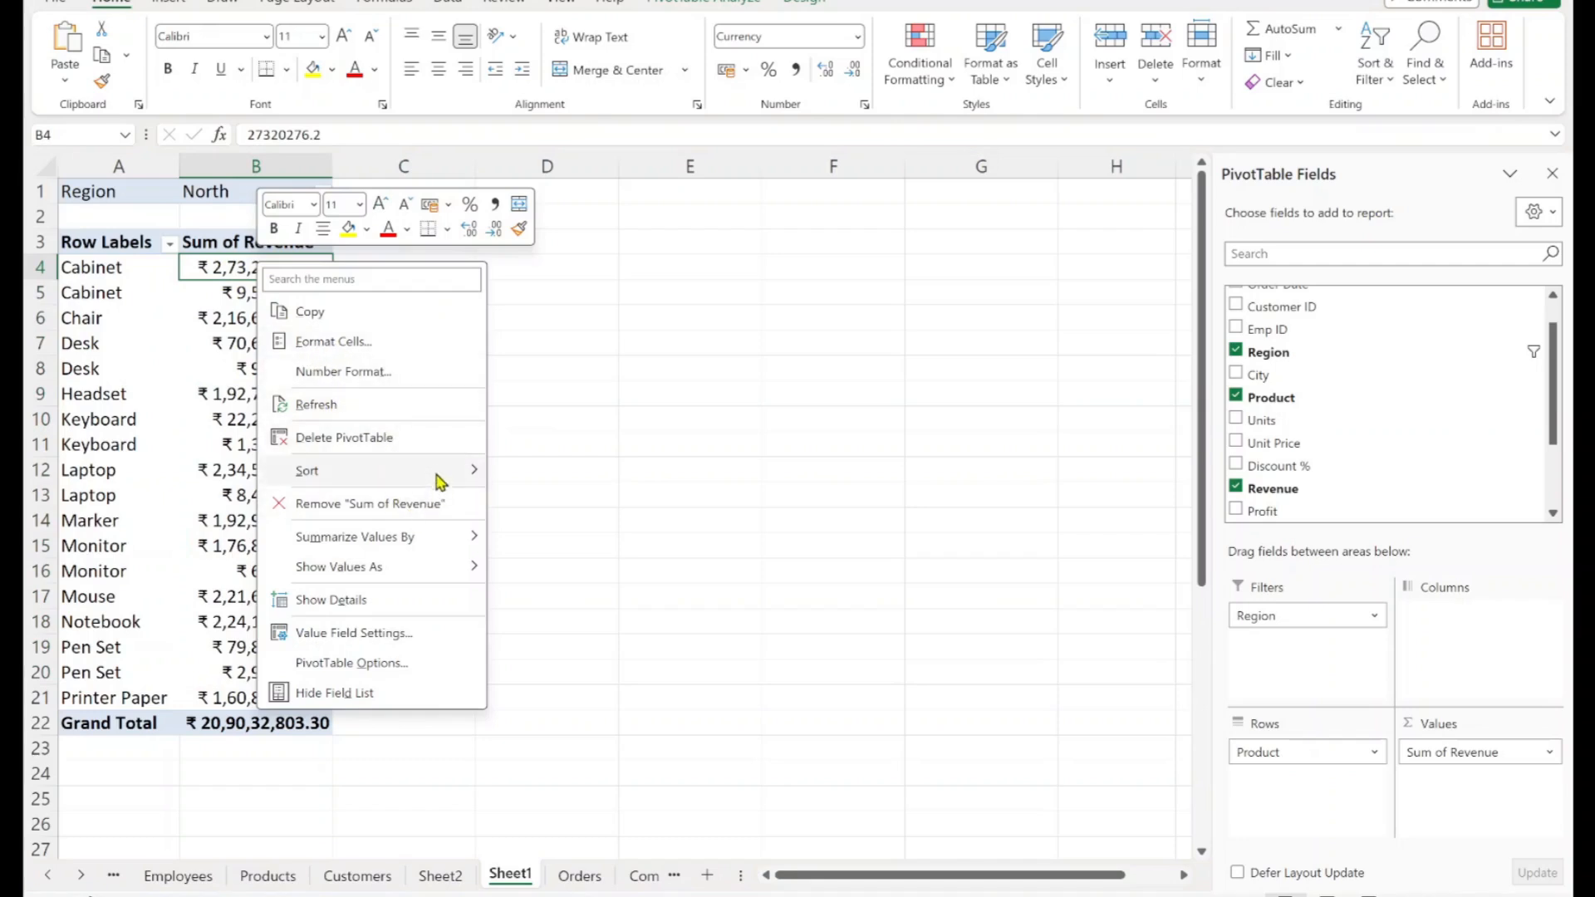
{"action": "mouse_move", "coordinate": [439, 480]}
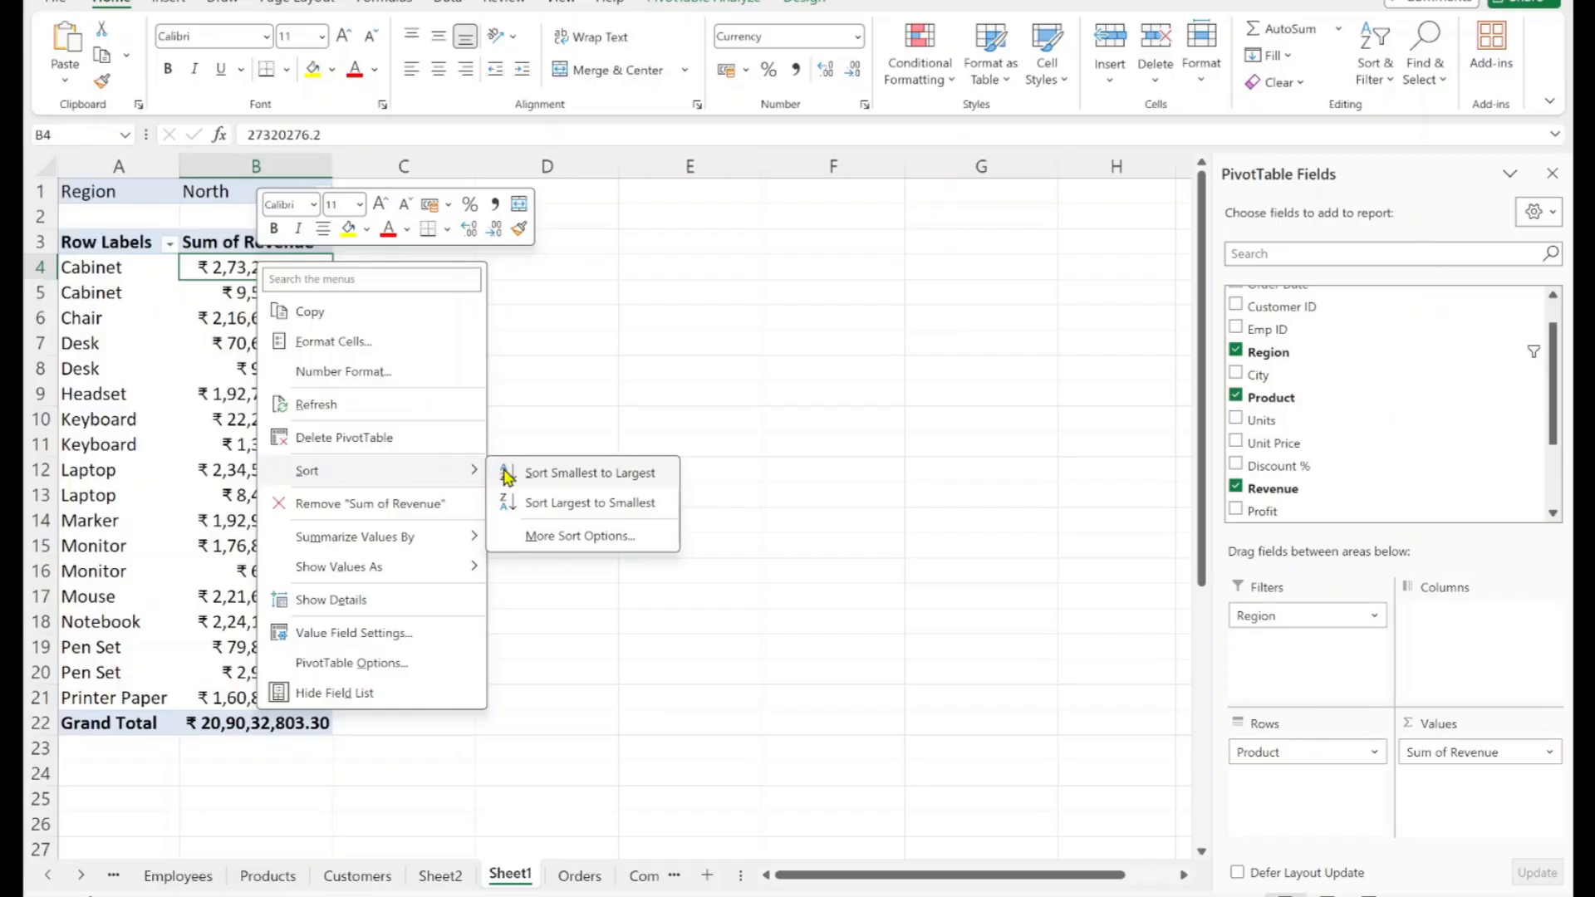
{"action": "left_click", "coordinate": [583, 506]}
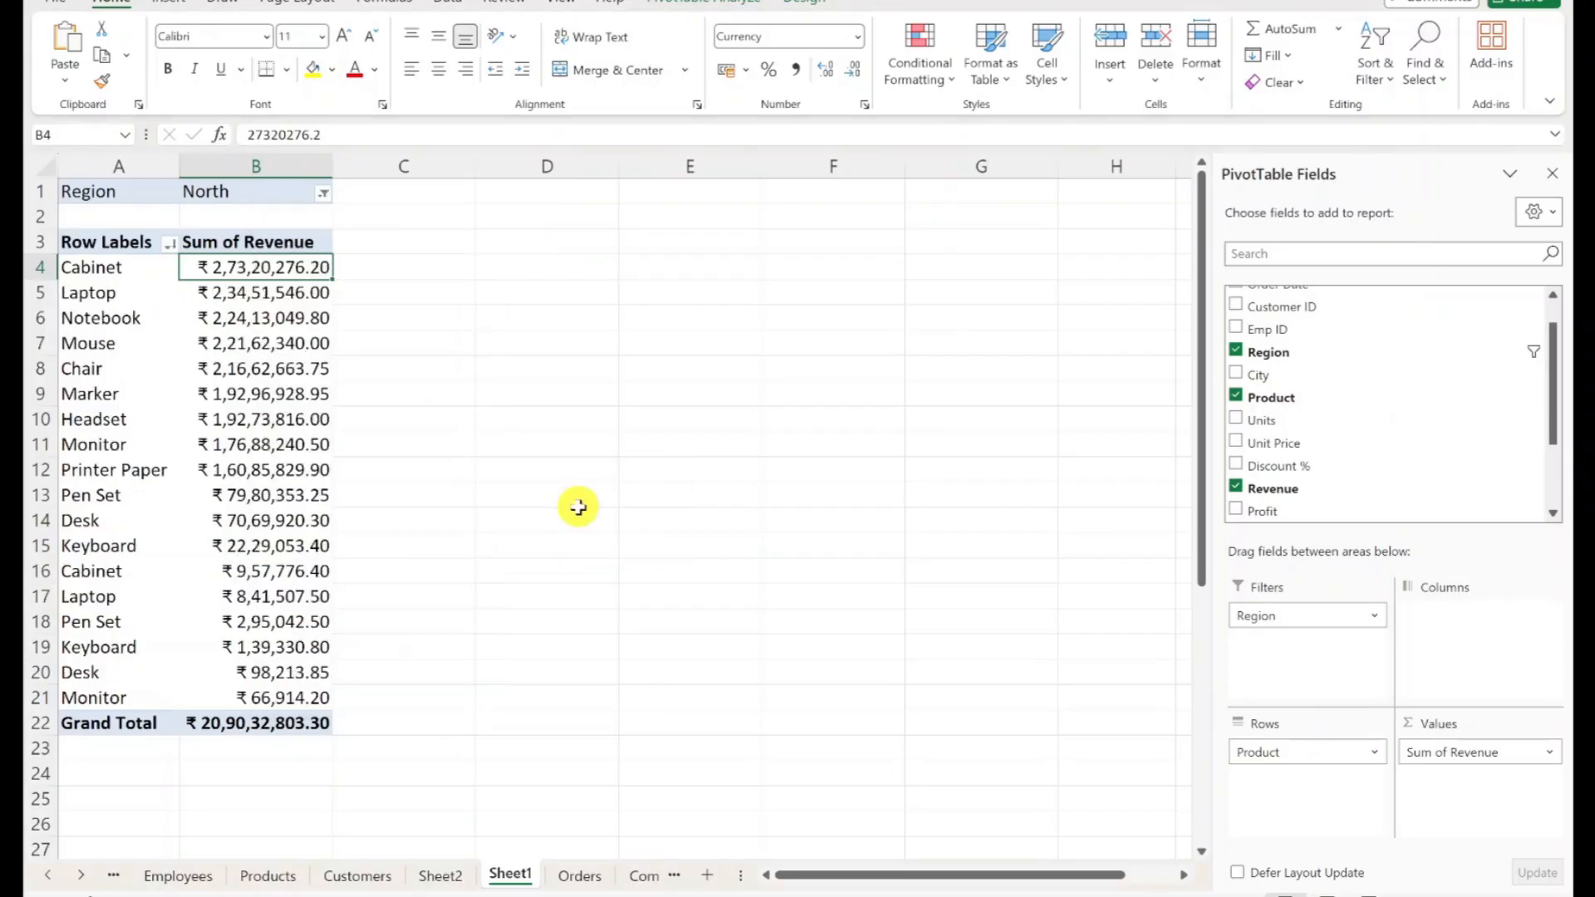
{"action": "left_click", "coordinate": [74, 267]}
{"action": "left_click", "coordinate": [563, 277]}
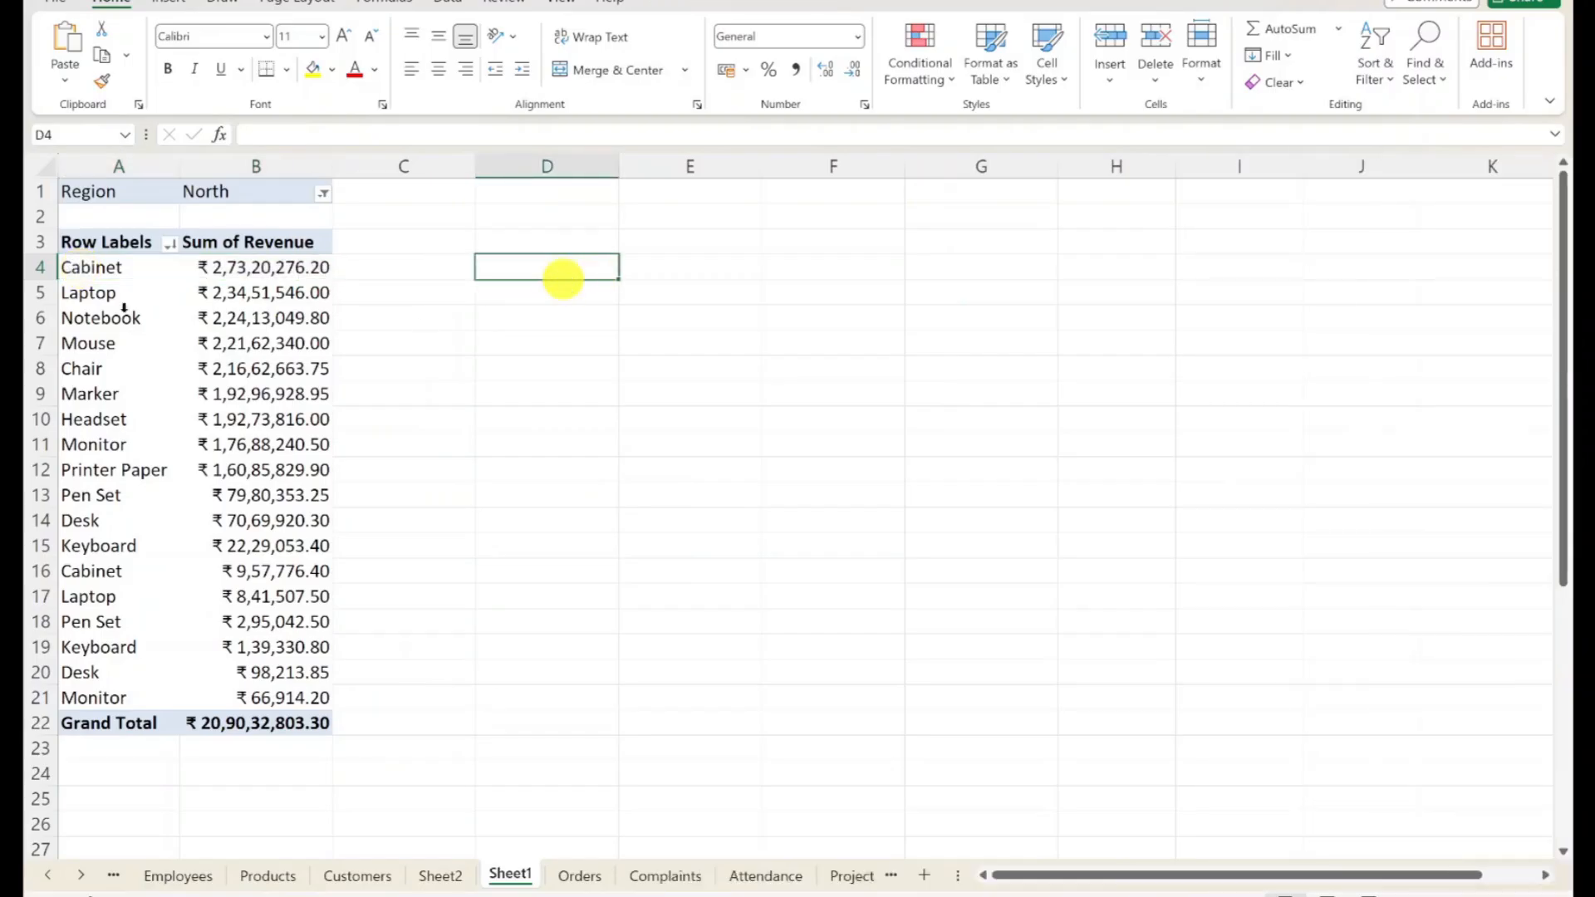
{"action": "left_click", "coordinate": [79, 266]}
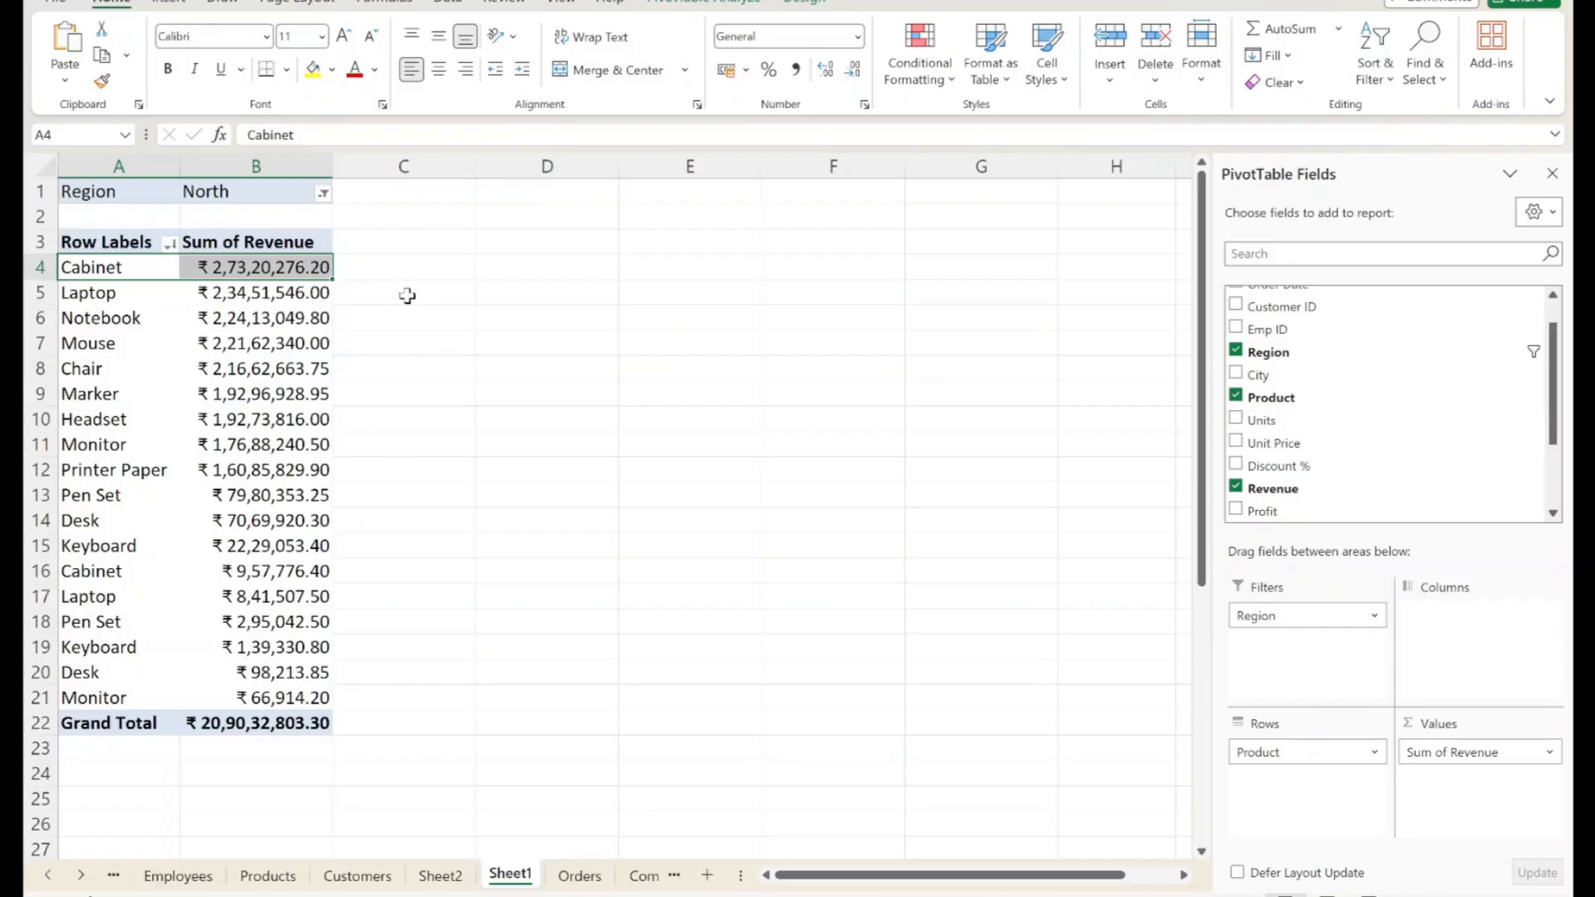
Step: Sort the pivot table's products by Sum of Revenue from smallest to largest
{"action": "left_click", "coordinate": [304, 264]}
{"action": "mouse_move", "coordinate": [303, 264]}
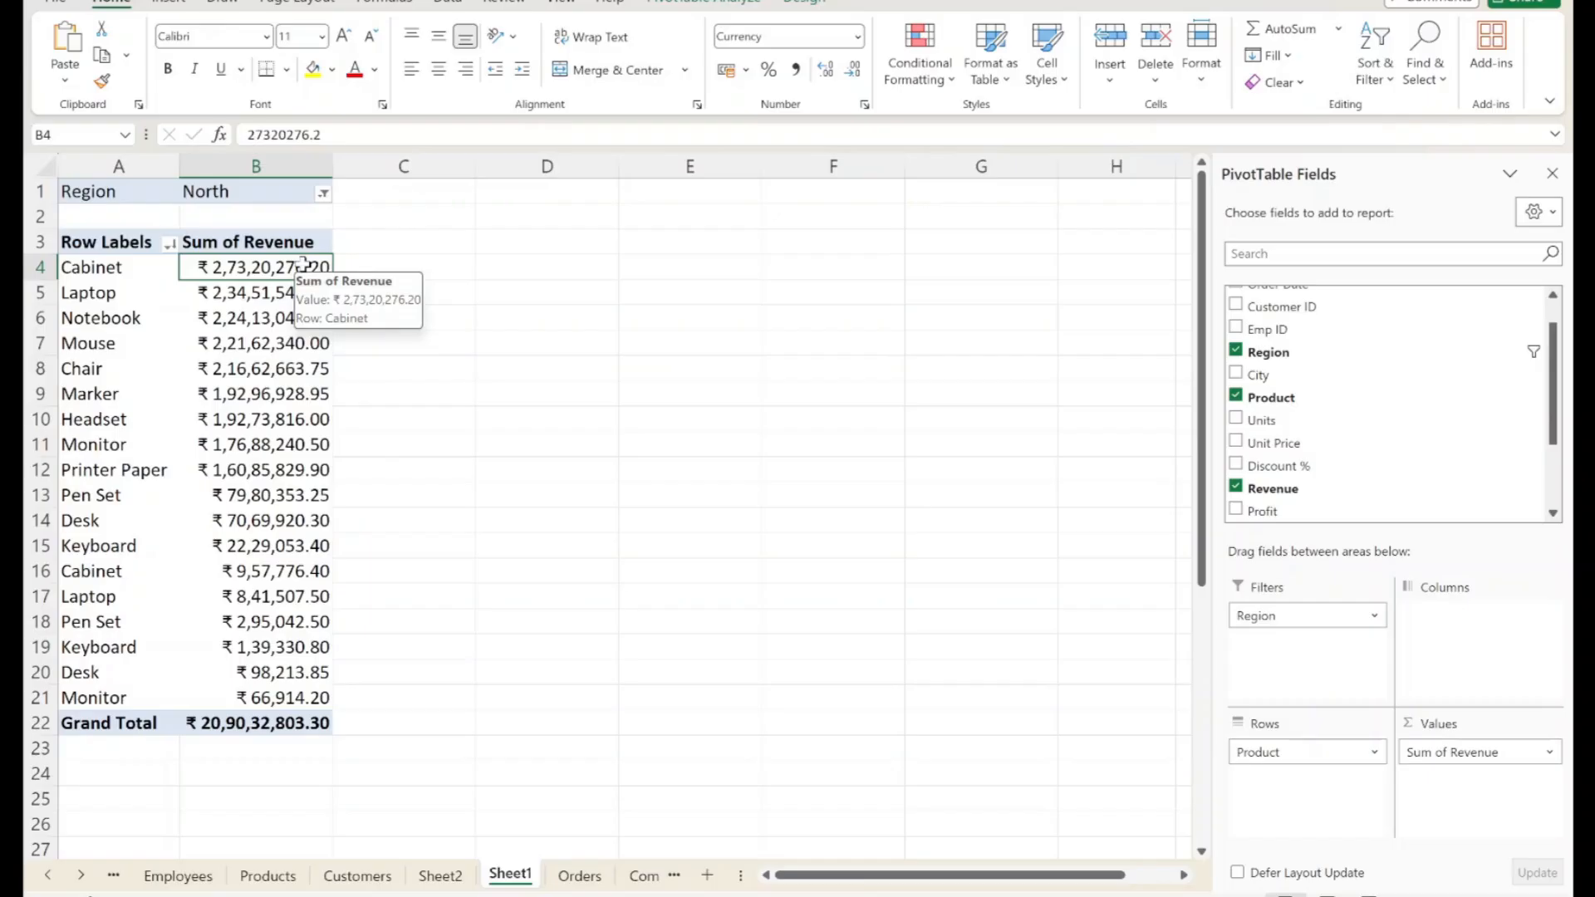
{"action": "right_click", "coordinate": [304, 266]}
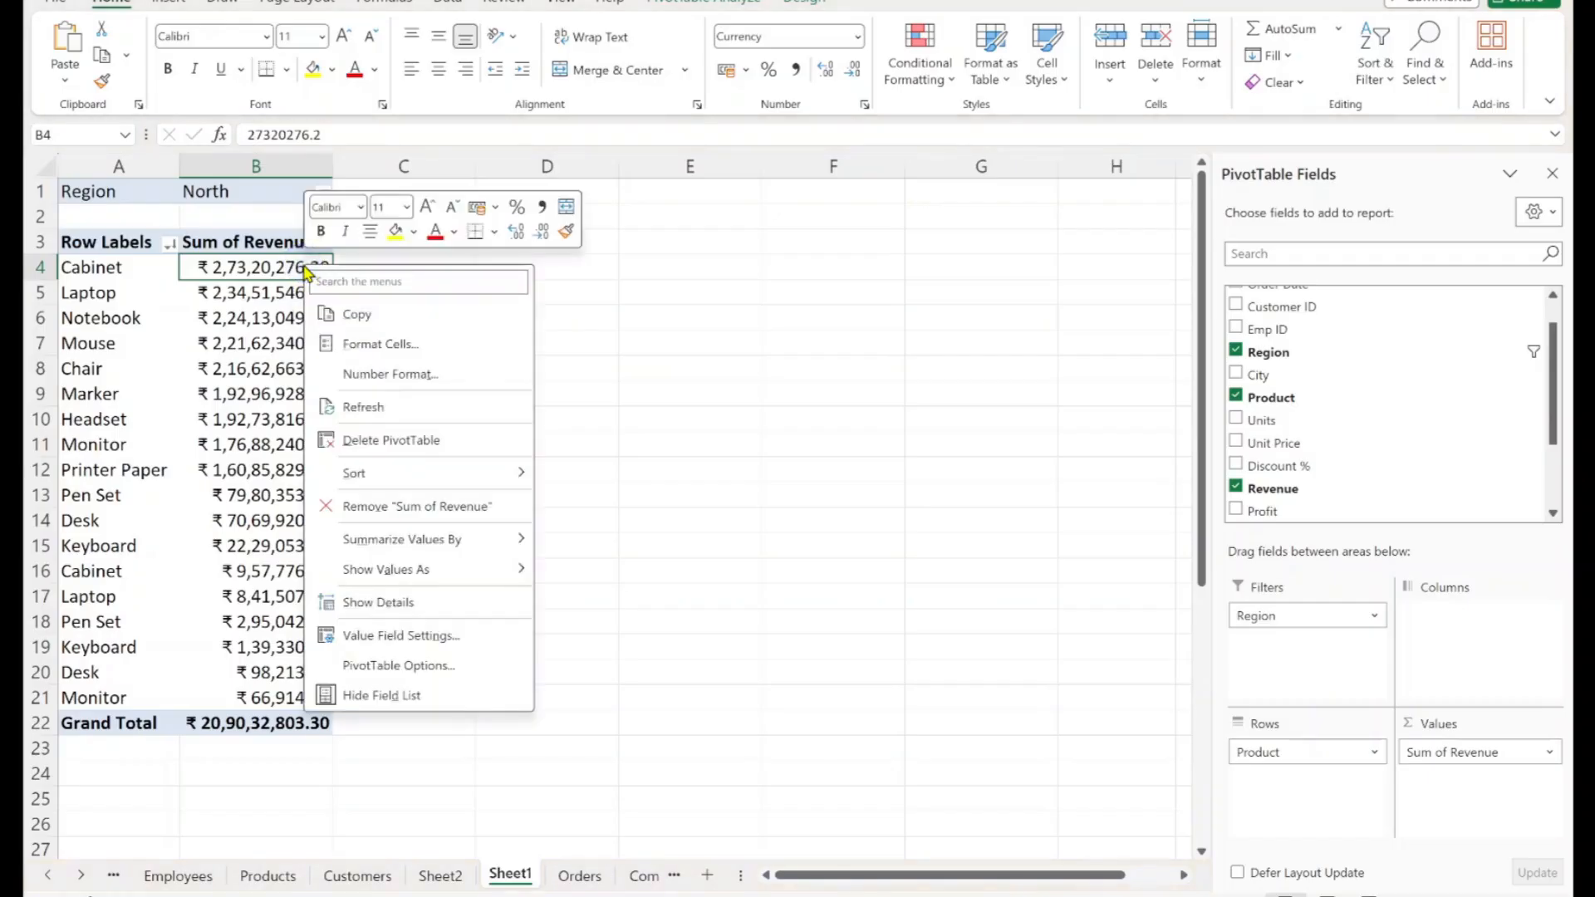
{"action": "mouse_move", "coordinate": [390, 482]}
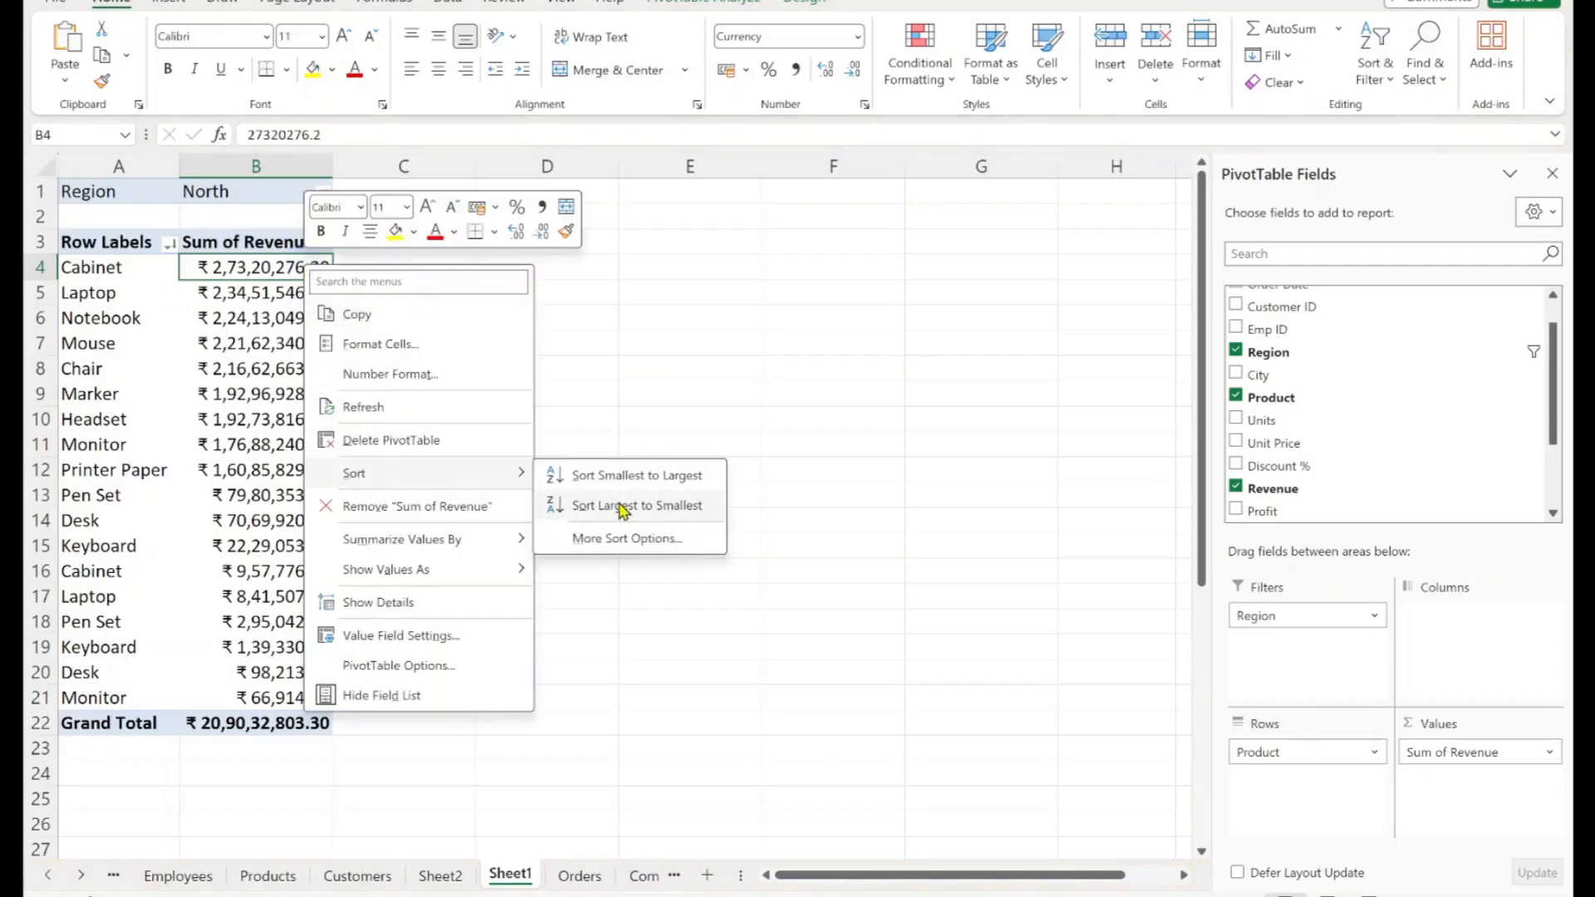
{"action": "left_click", "coordinate": [624, 475]}
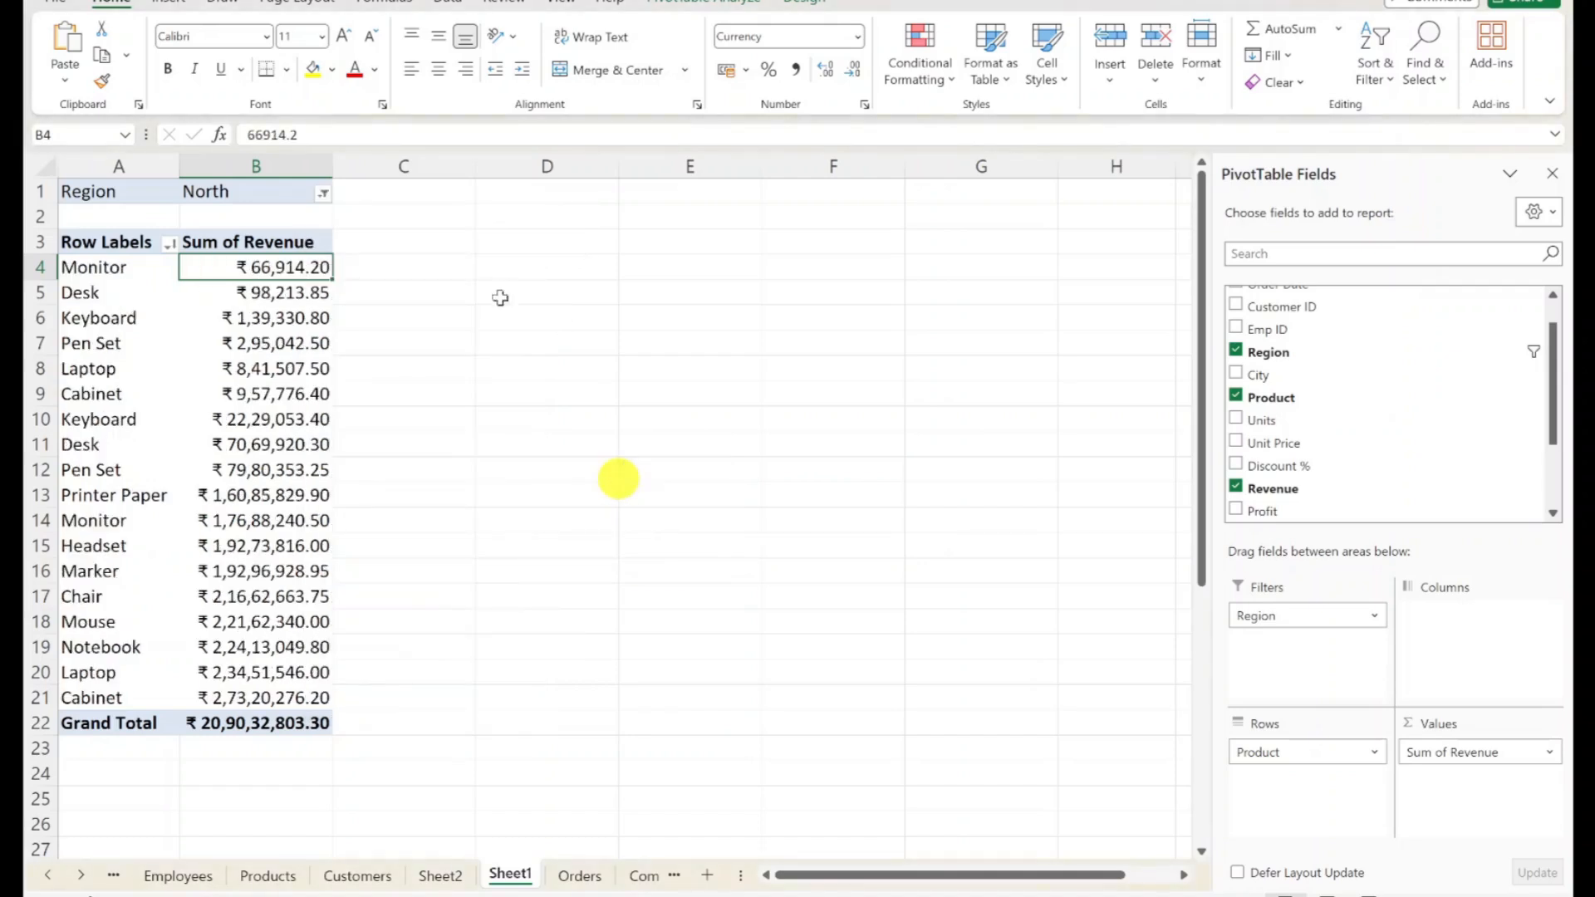
Step: Highlight the first product with its revenue, and check the last product's revenue above the grand total
{"action": "left_click_drag", "start_coordinate": [117, 266], "coordinate": [282, 265]}
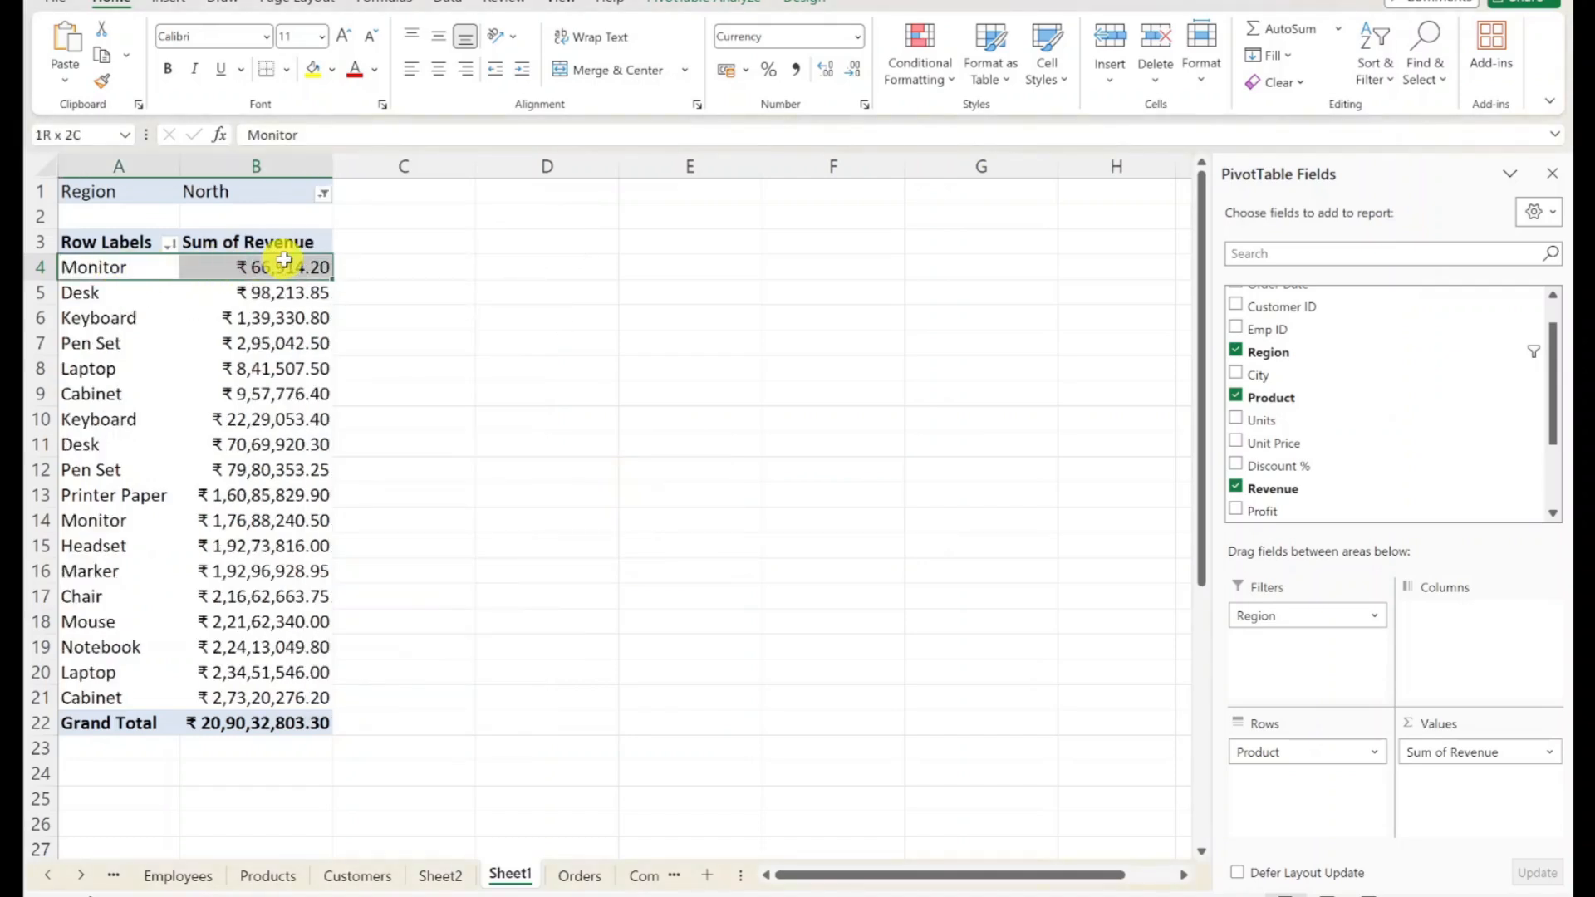
{"action": "left_click", "coordinate": [416, 271]}
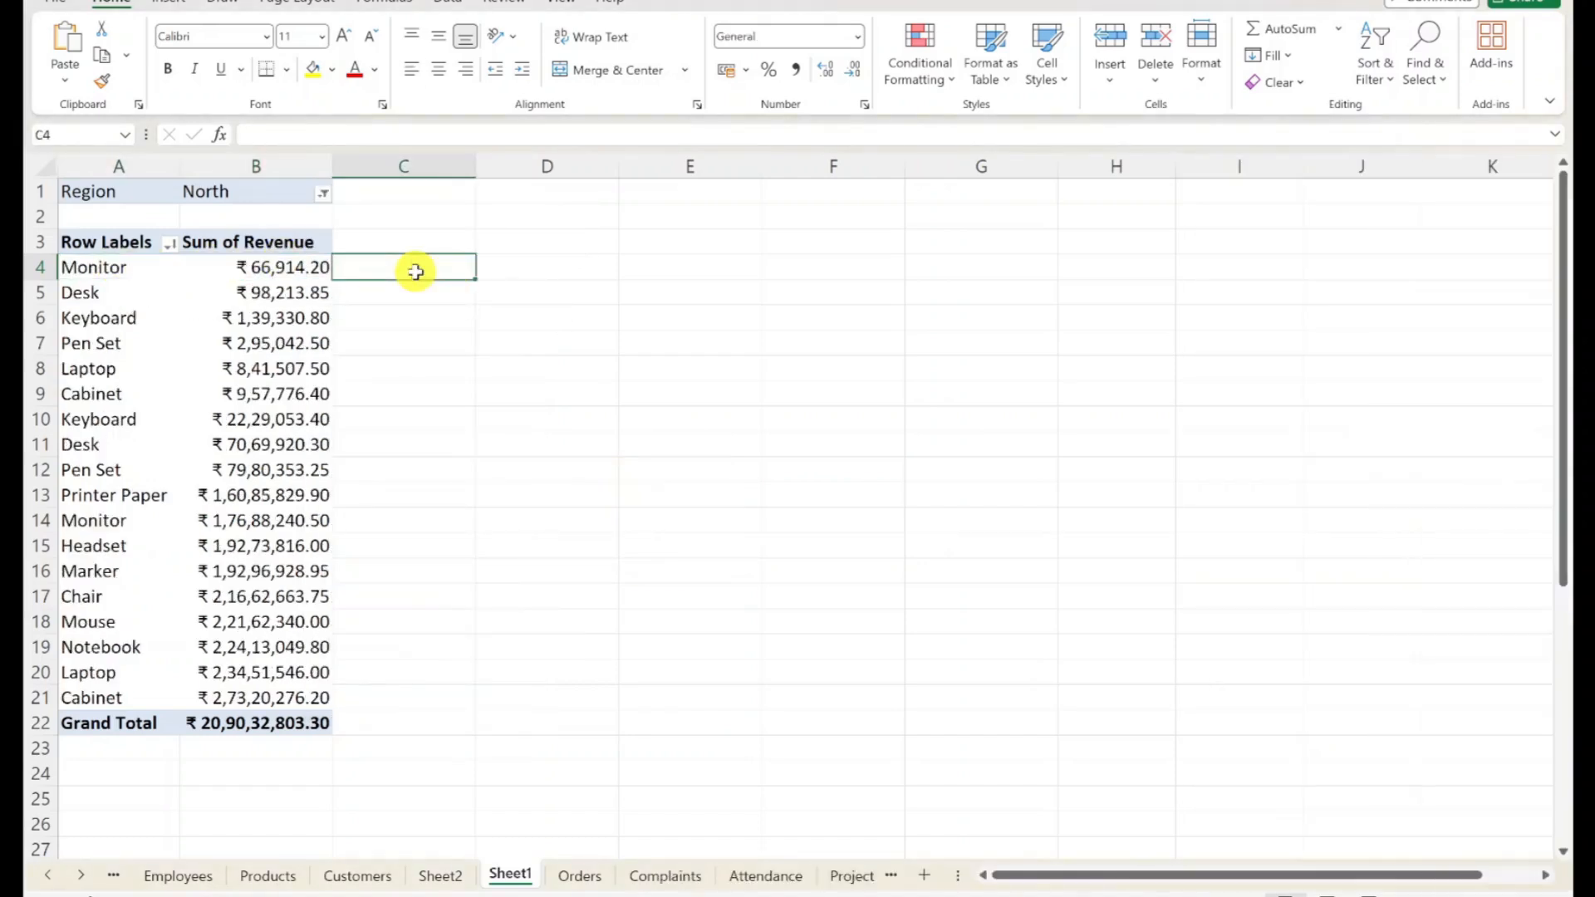
{"action": "left_click", "coordinate": [170, 267]}
{"action": "left_click_drag", "start_coordinate": [195, 266], "coordinate": [285, 264]}
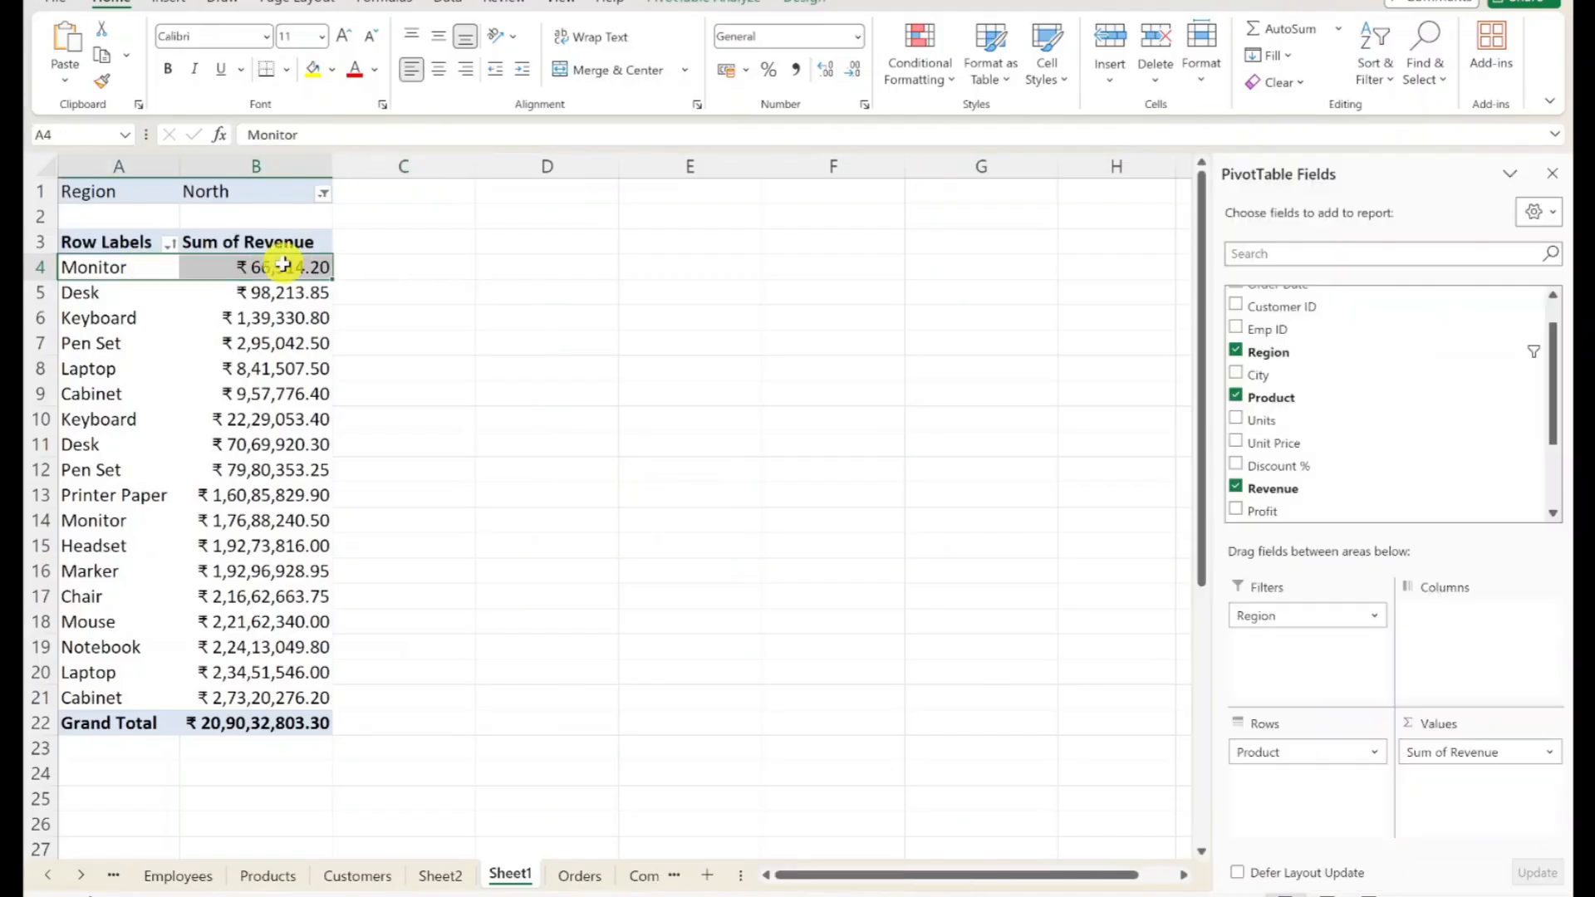
{"action": "left_click", "coordinate": [236, 700]}
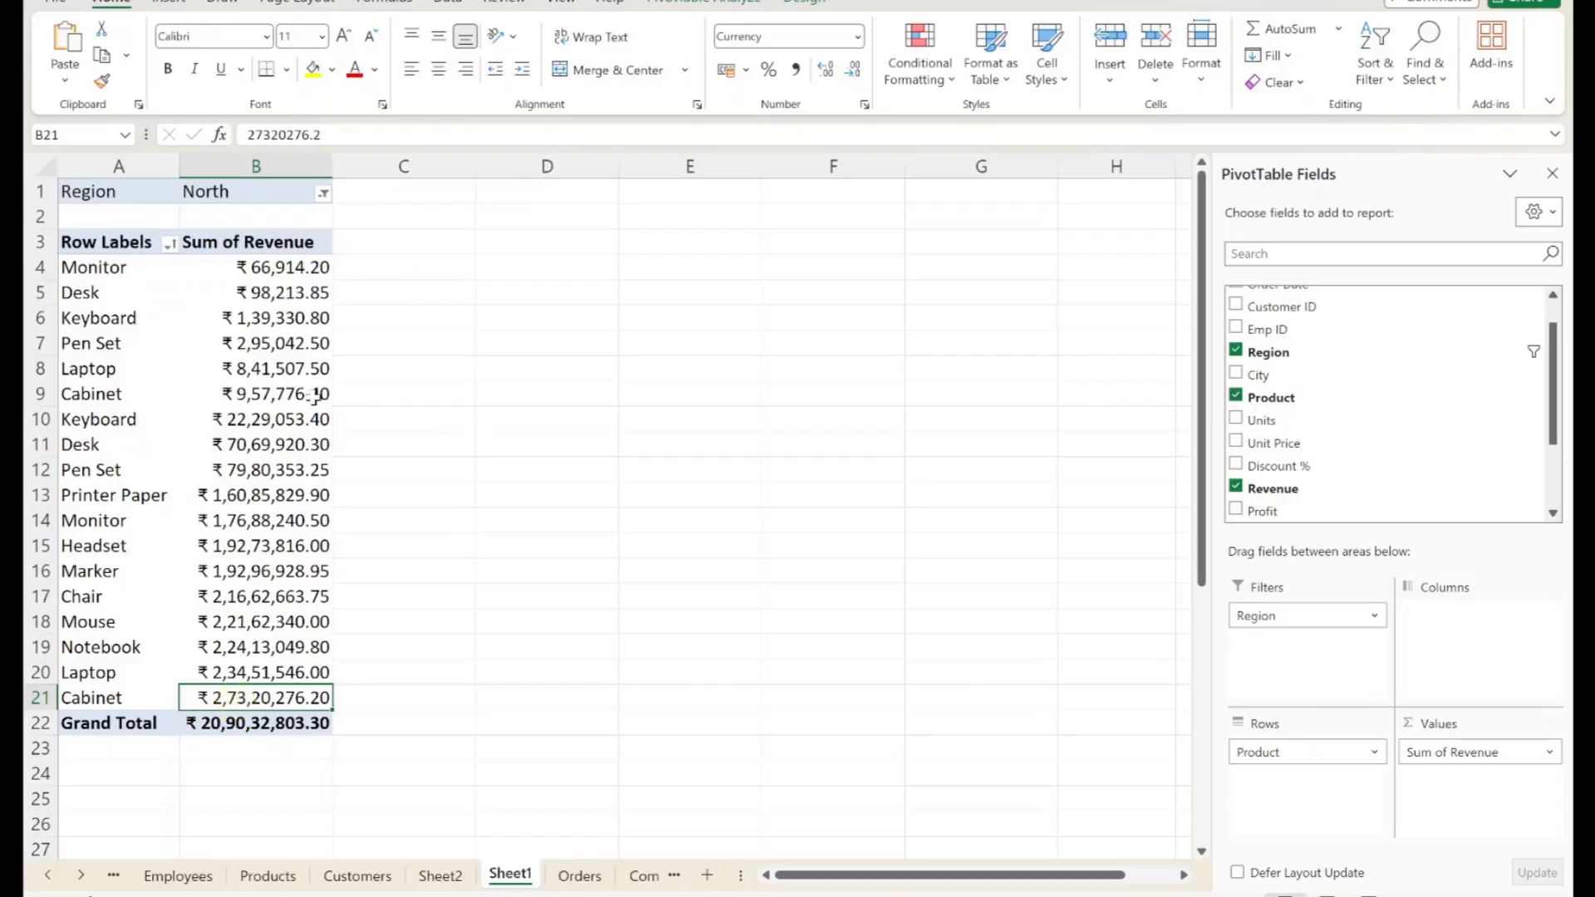
{"action": "mouse_move", "coordinate": [316, 396]}
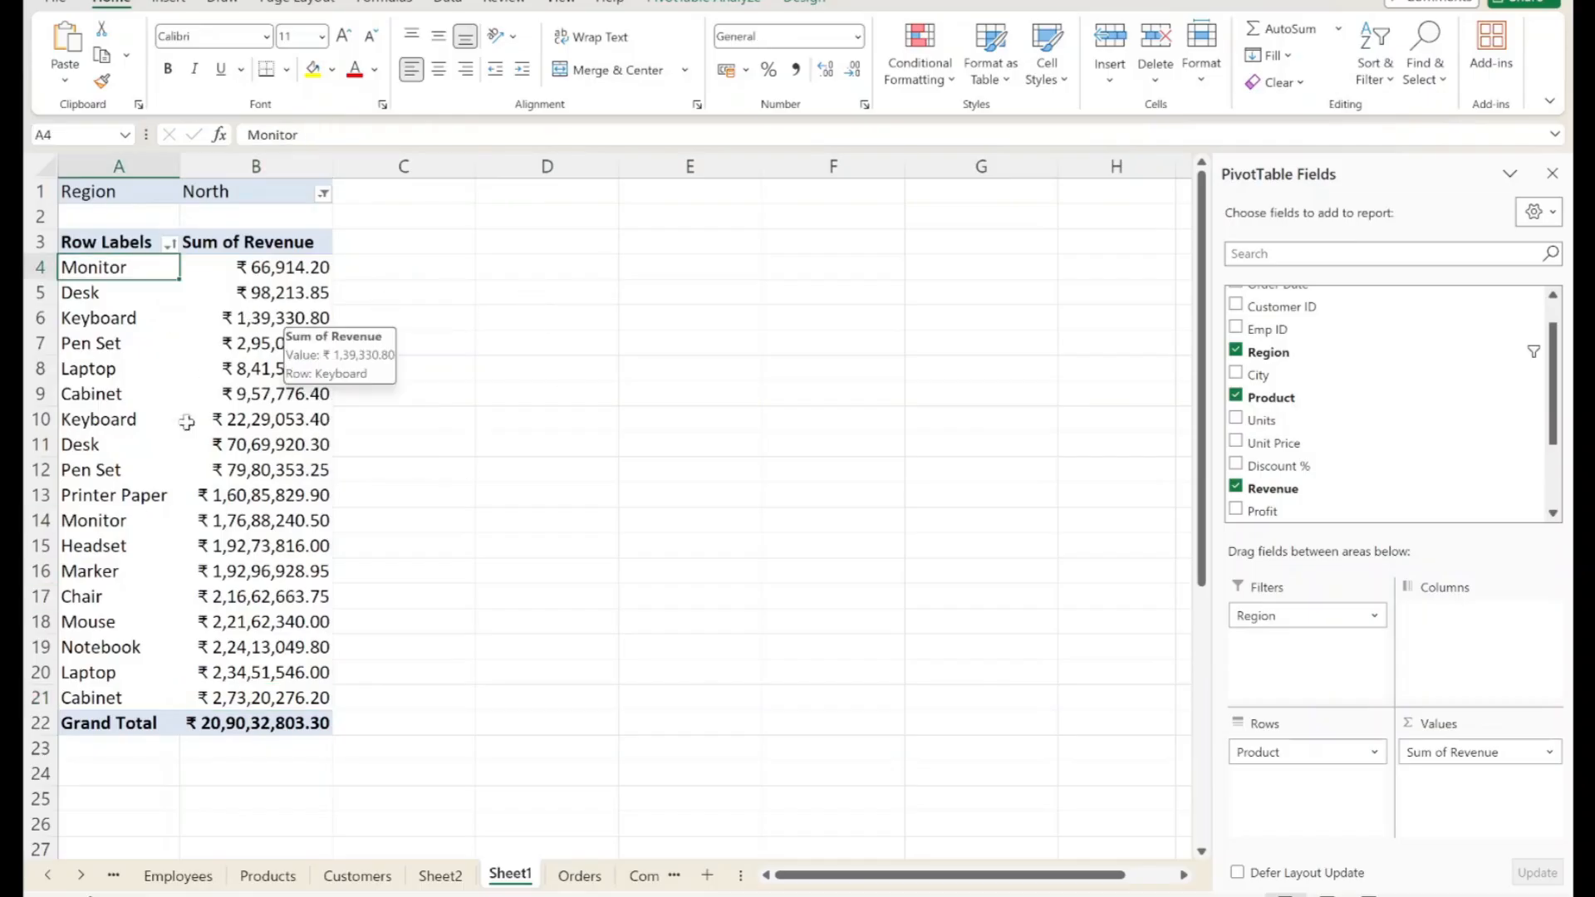
Step: Filter the Product field to the top 10 items by Sum of Revenue and select the listed products' revenue values
{"action": "right_click", "coordinate": [135, 270]}
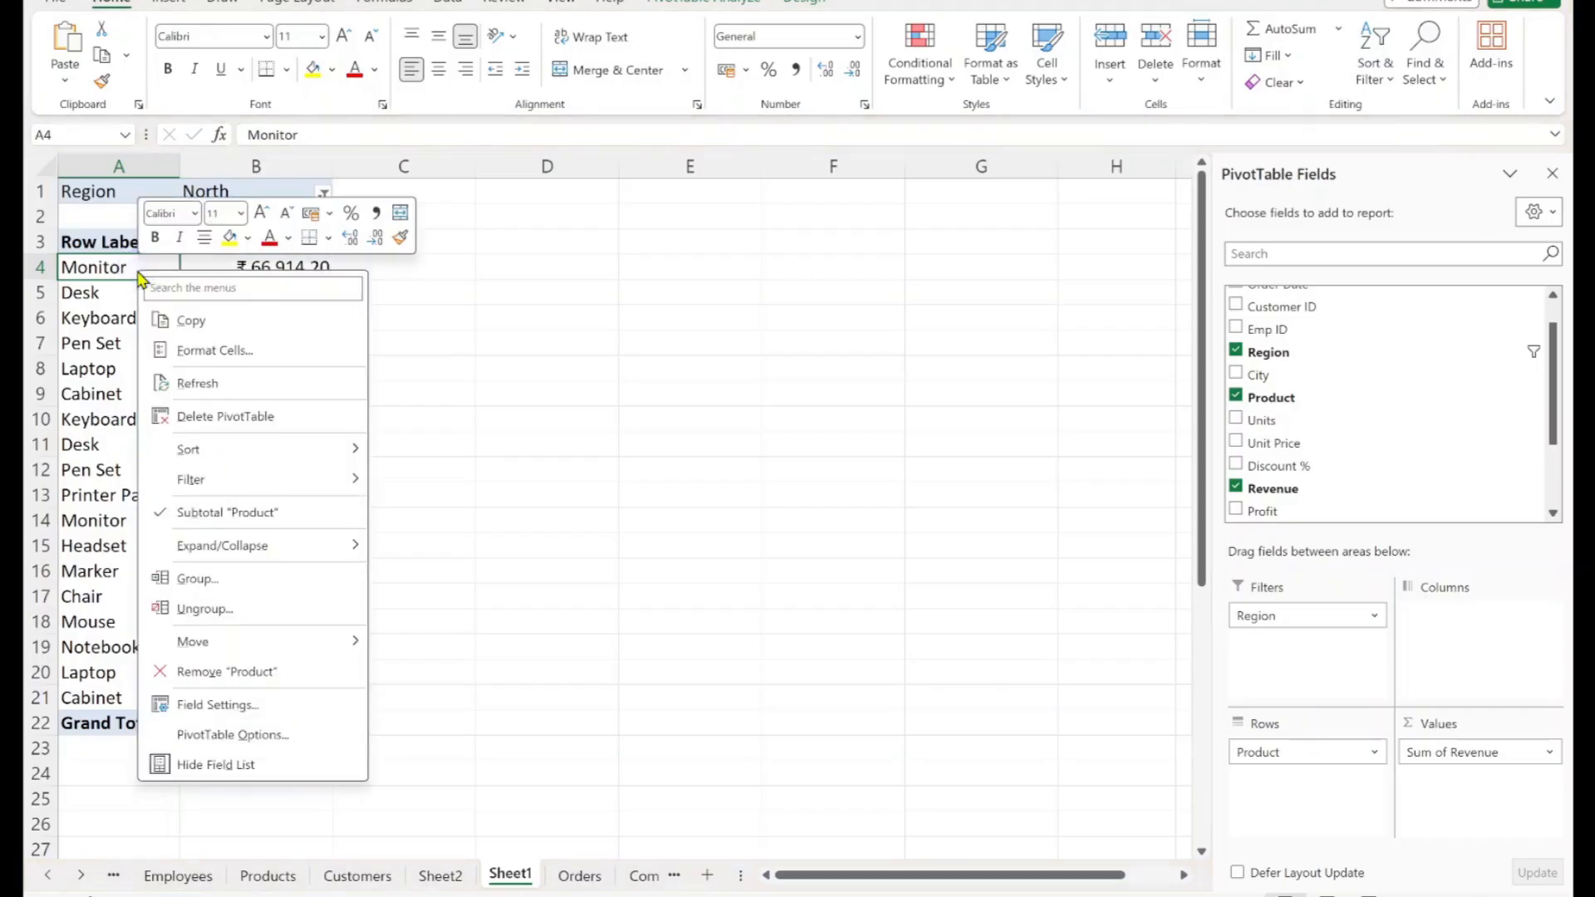
{"action": "mouse_move", "coordinate": [210, 479]}
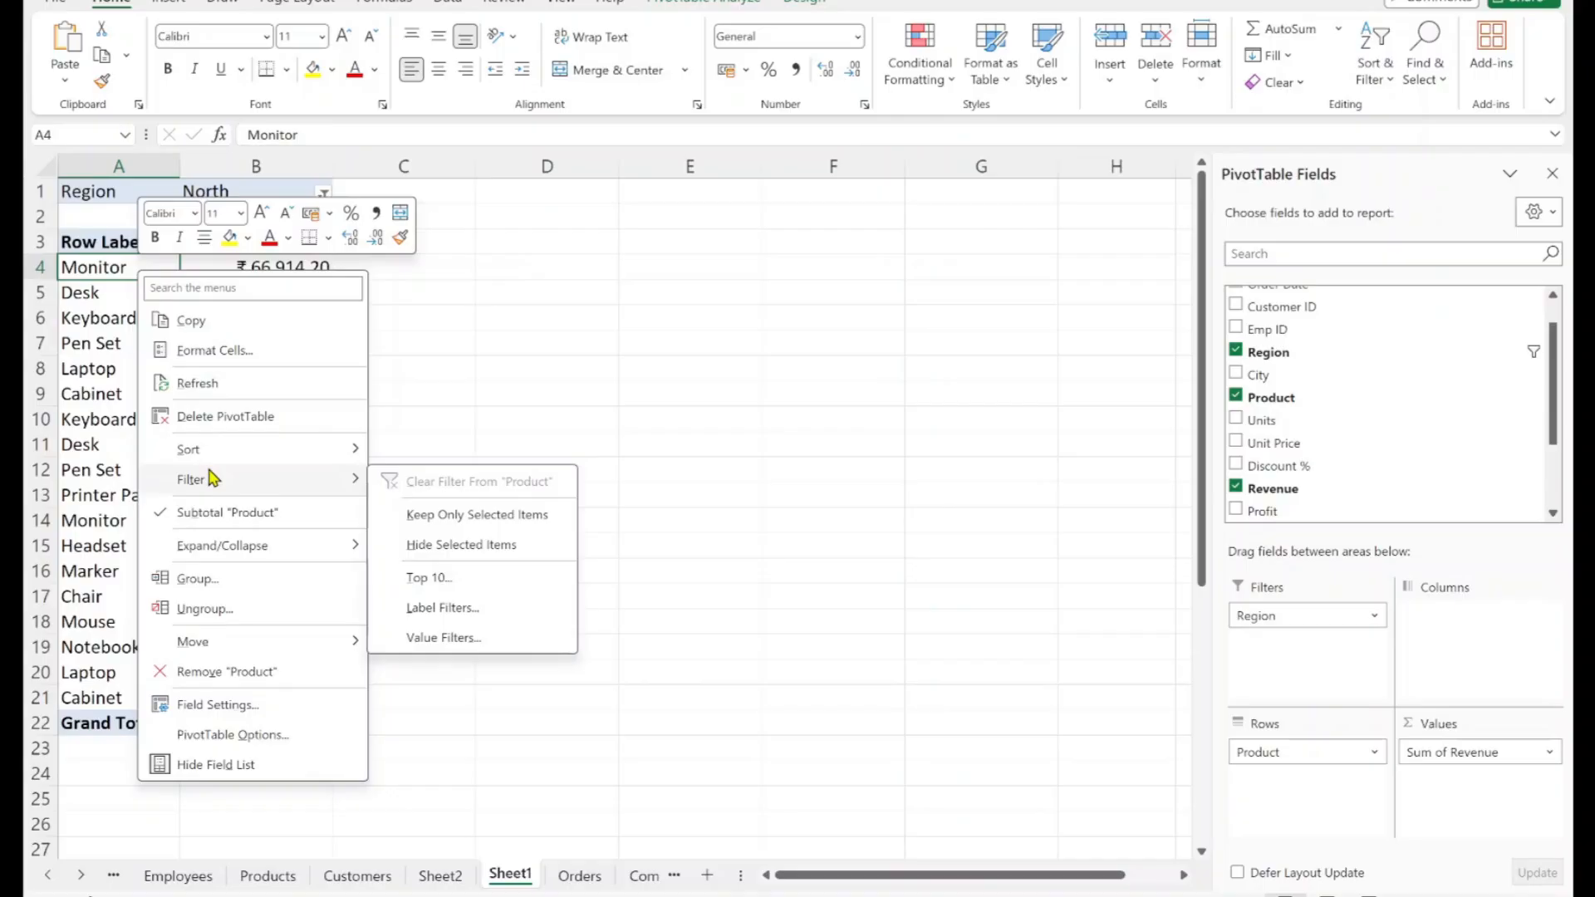
{"action": "left_click", "coordinate": [463, 577]}
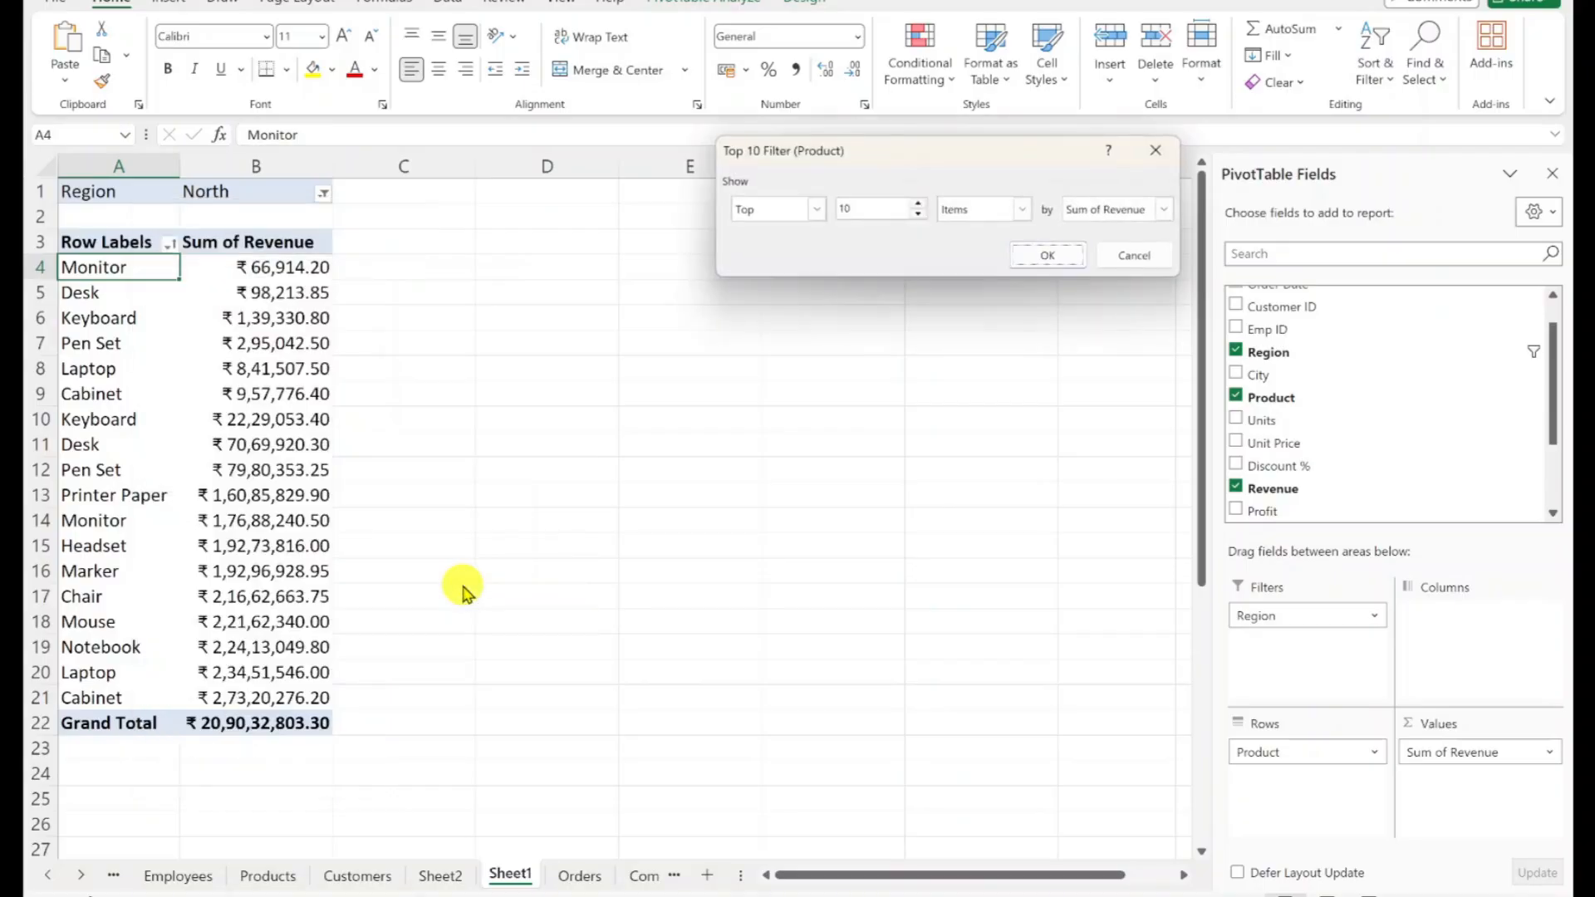
{"action": "left_click", "coordinate": [1064, 268]}
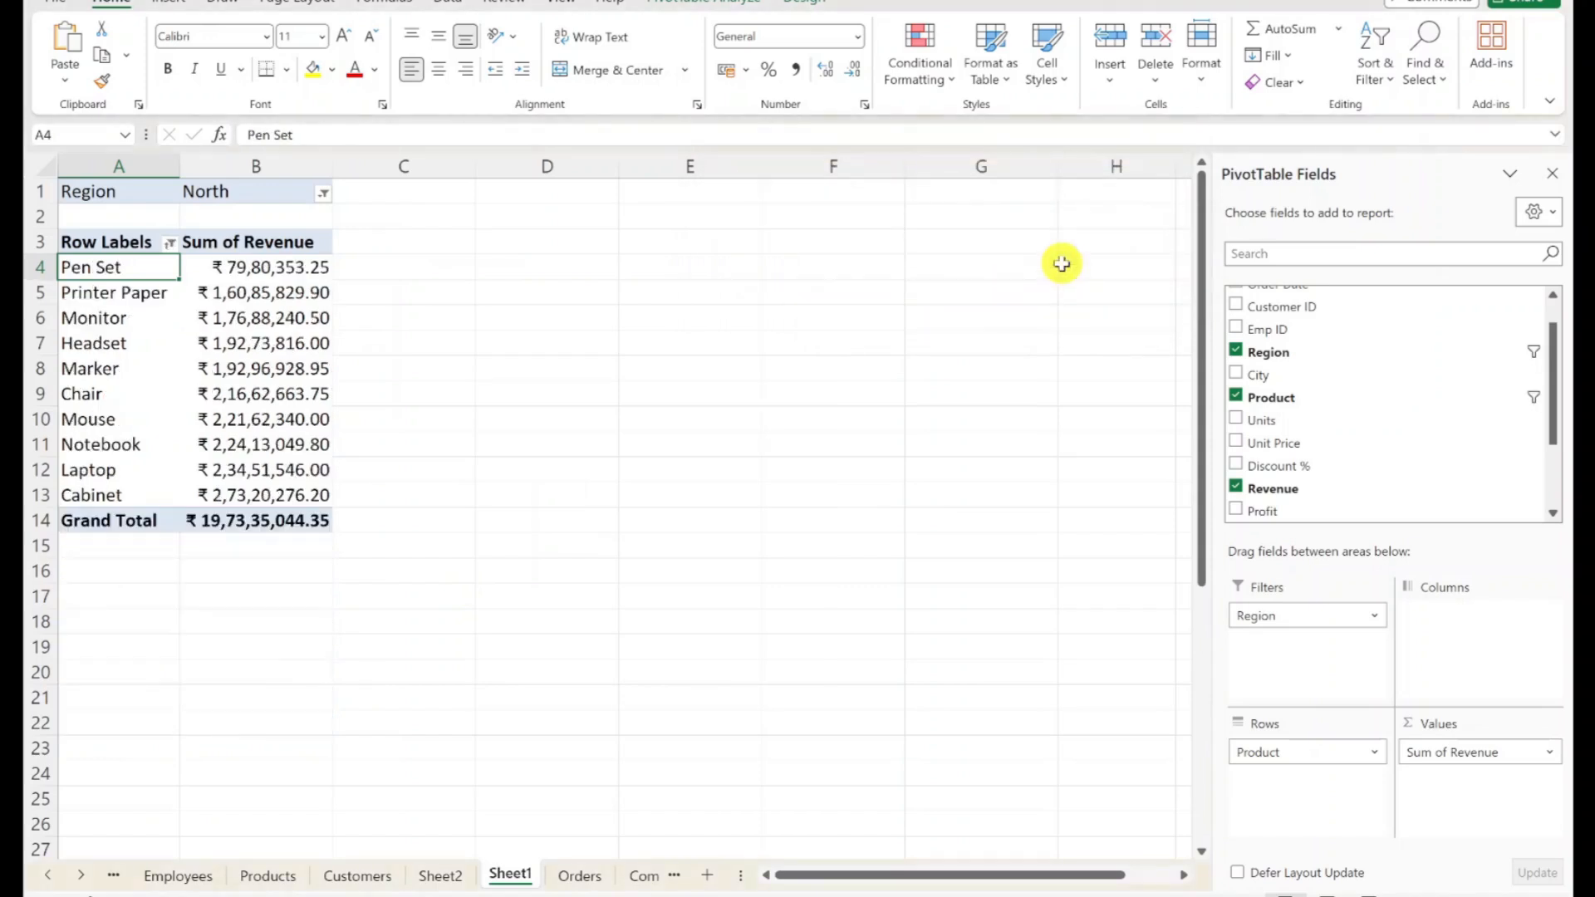
{"action": "left_click", "coordinate": [281, 267]}
{"action": "left_click_drag", "start_coordinate": [281, 266], "coordinate": [272, 492]}
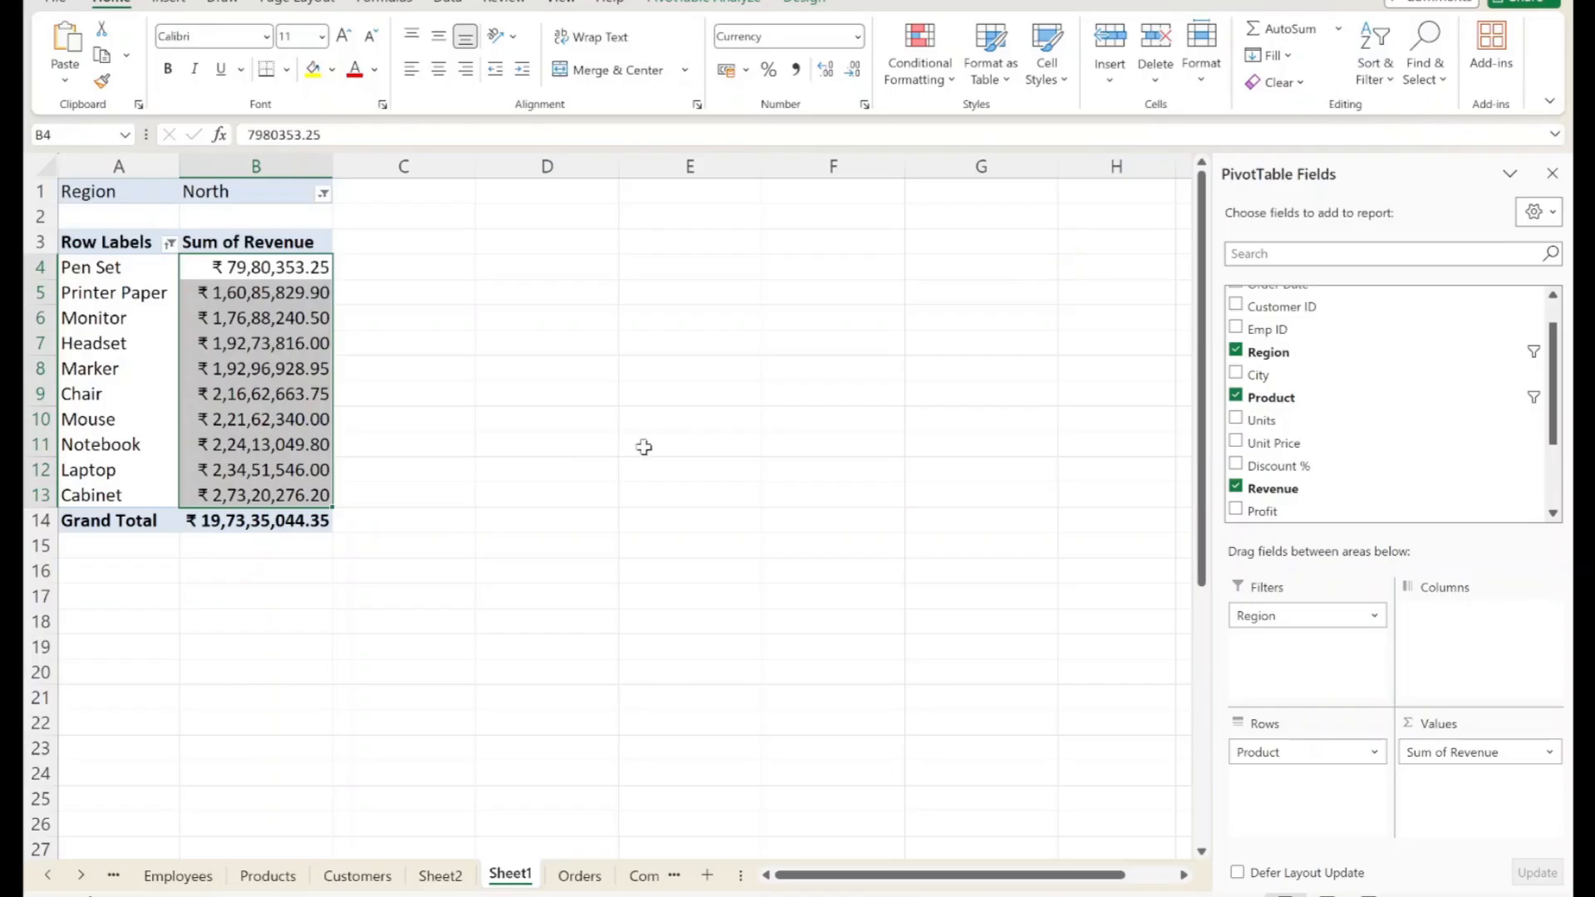
Step: Limit the Product field's Top 10 filter to the top 5 items by Sum of Revenue and select the range A3:C12
{"action": "left_click", "coordinate": [137, 266]}
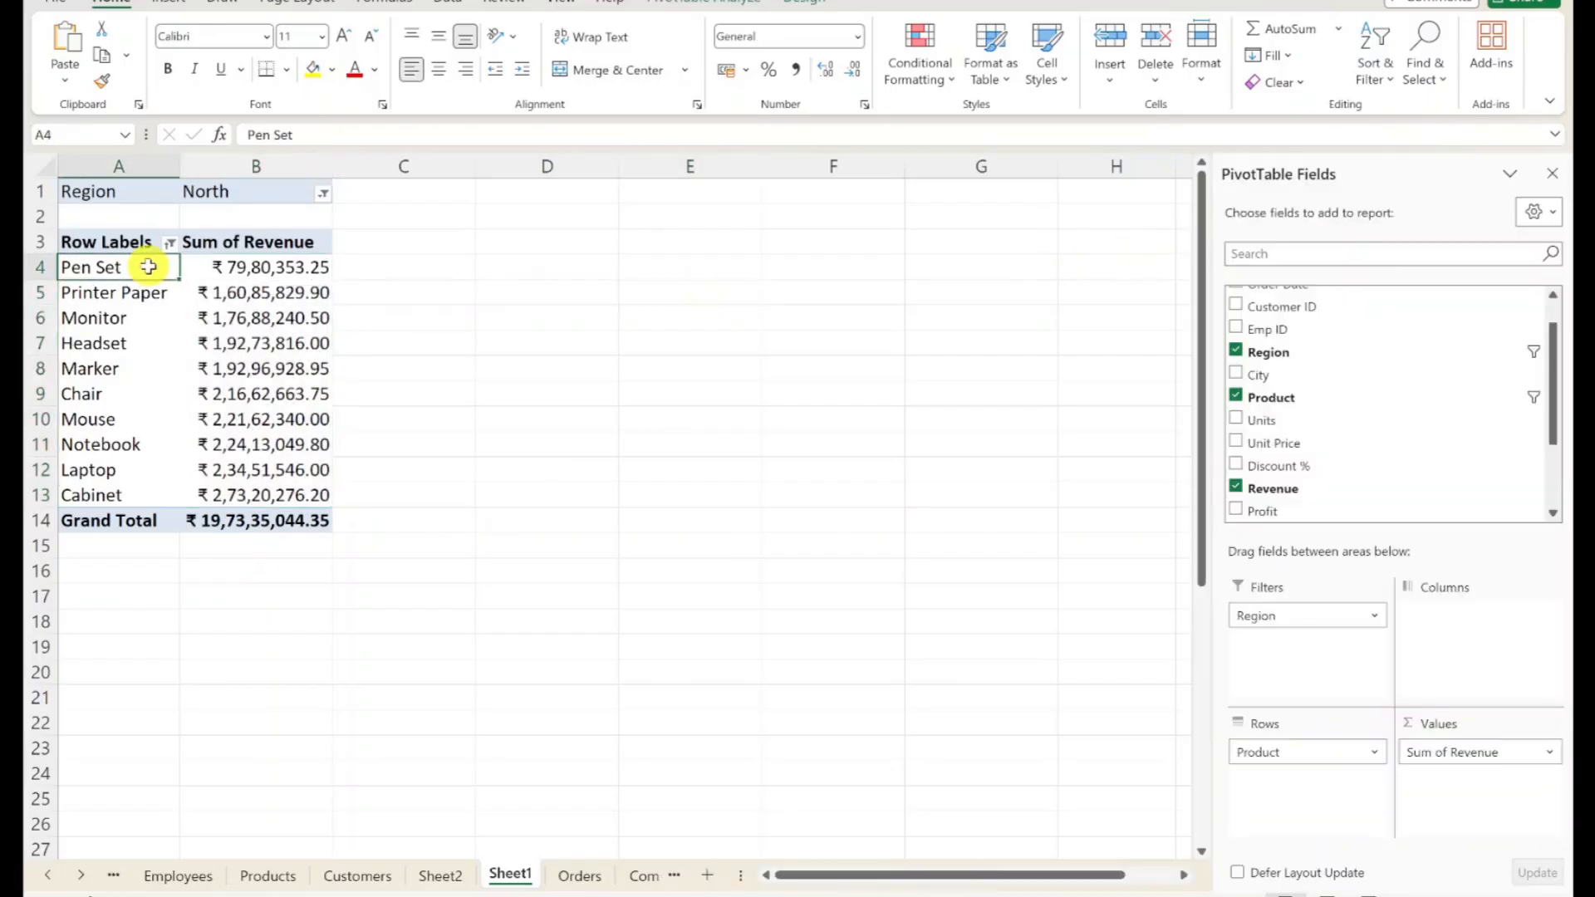
{"action": "right_click", "coordinate": [140, 267]}
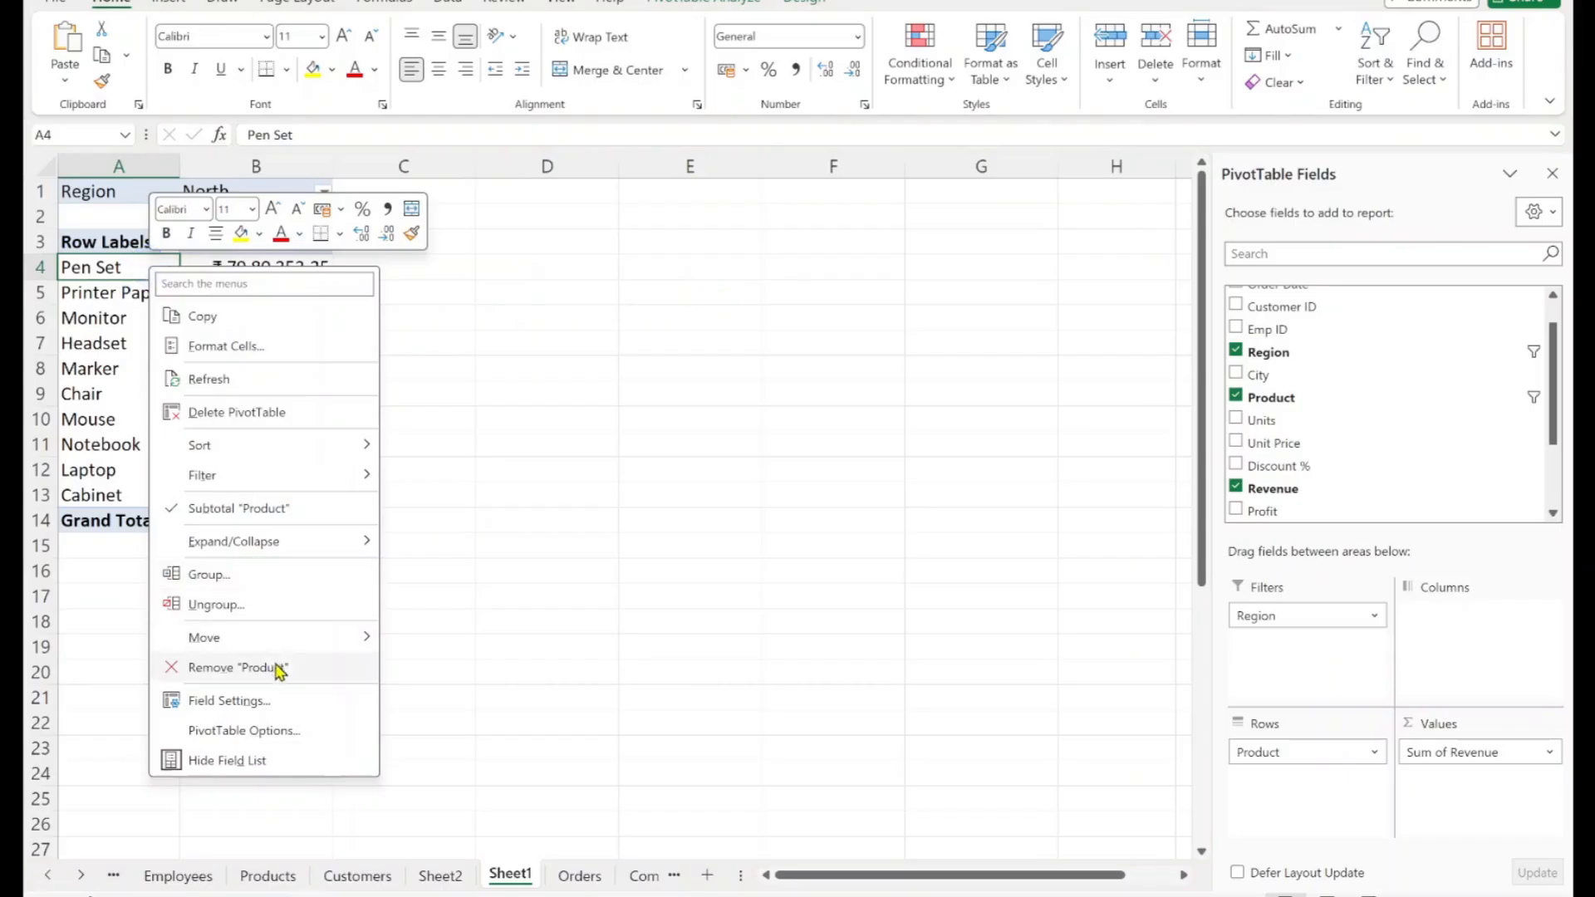
{"action": "mouse_move", "coordinate": [285, 475]}
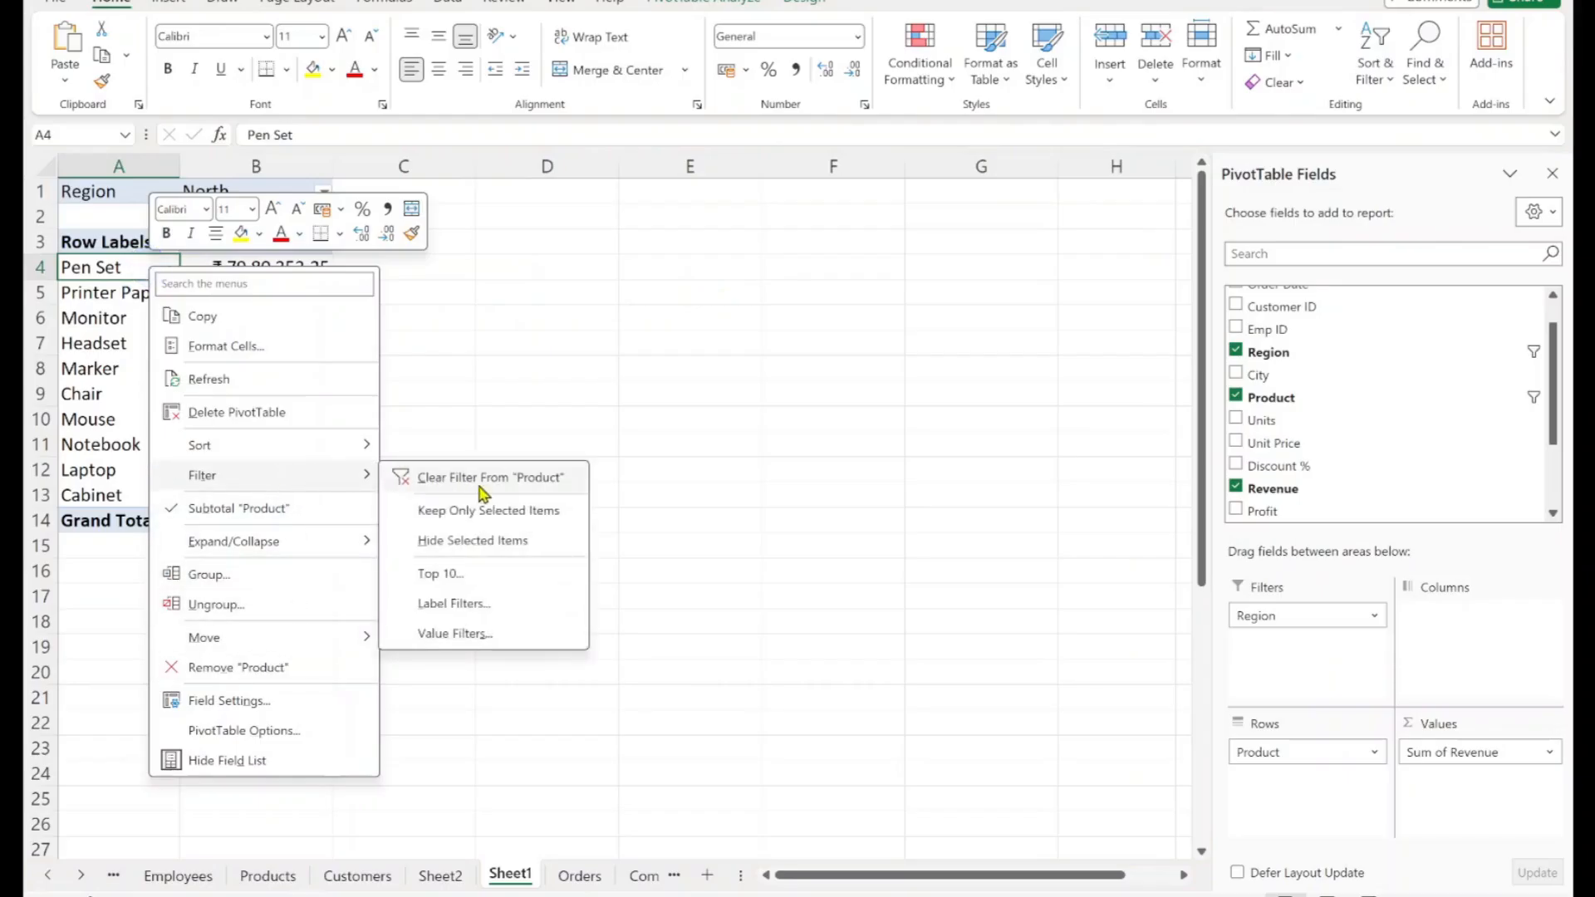
{"action": "left_click", "coordinate": [492, 583]}
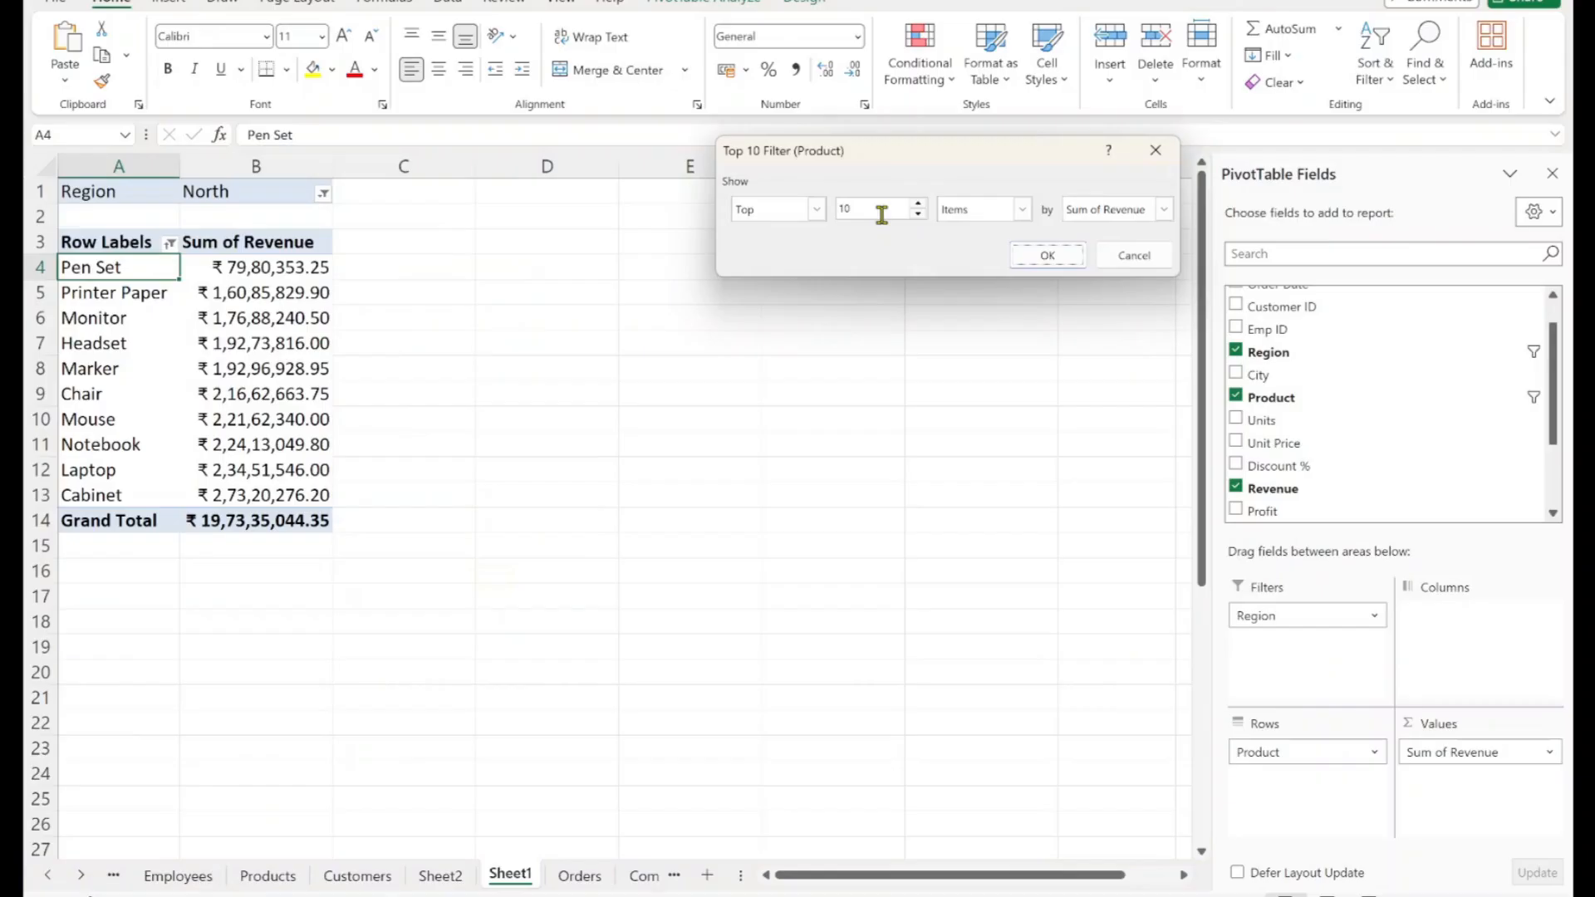
{"action": "double_click", "coordinate": [875, 207]}
{"action": "key", "text": "BackSpace"}
{"action": "left_click", "coordinate": [1051, 254]}
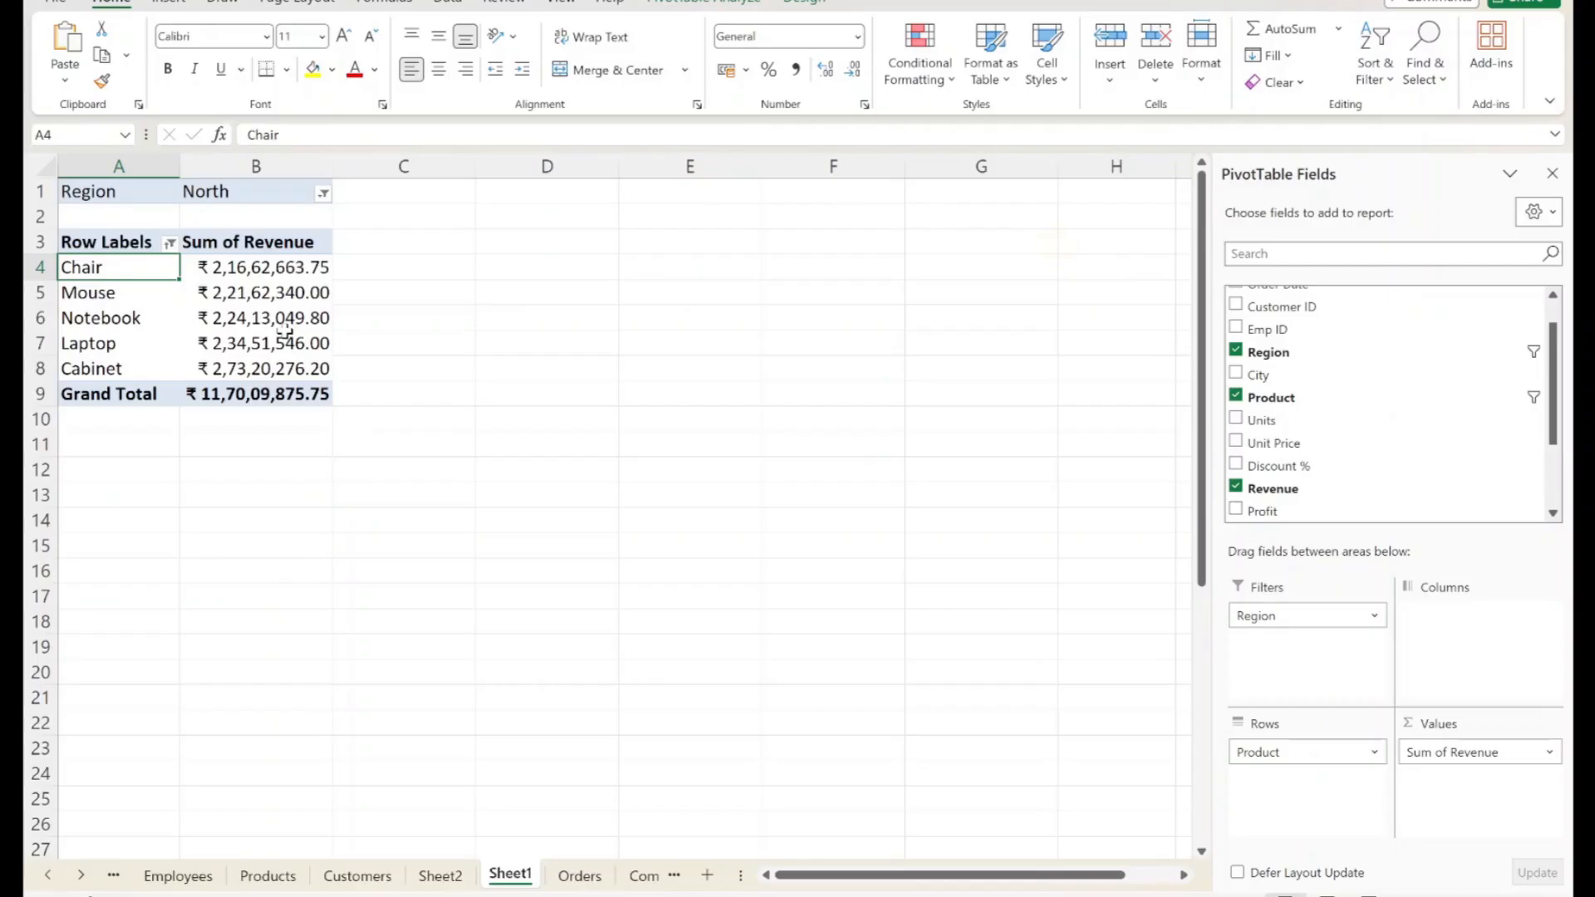
{"action": "mouse_move", "coordinate": [285, 331]}
{"action": "left_click_drag", "start_coordinate": [120, 241], "coordinate": [461, 460]}
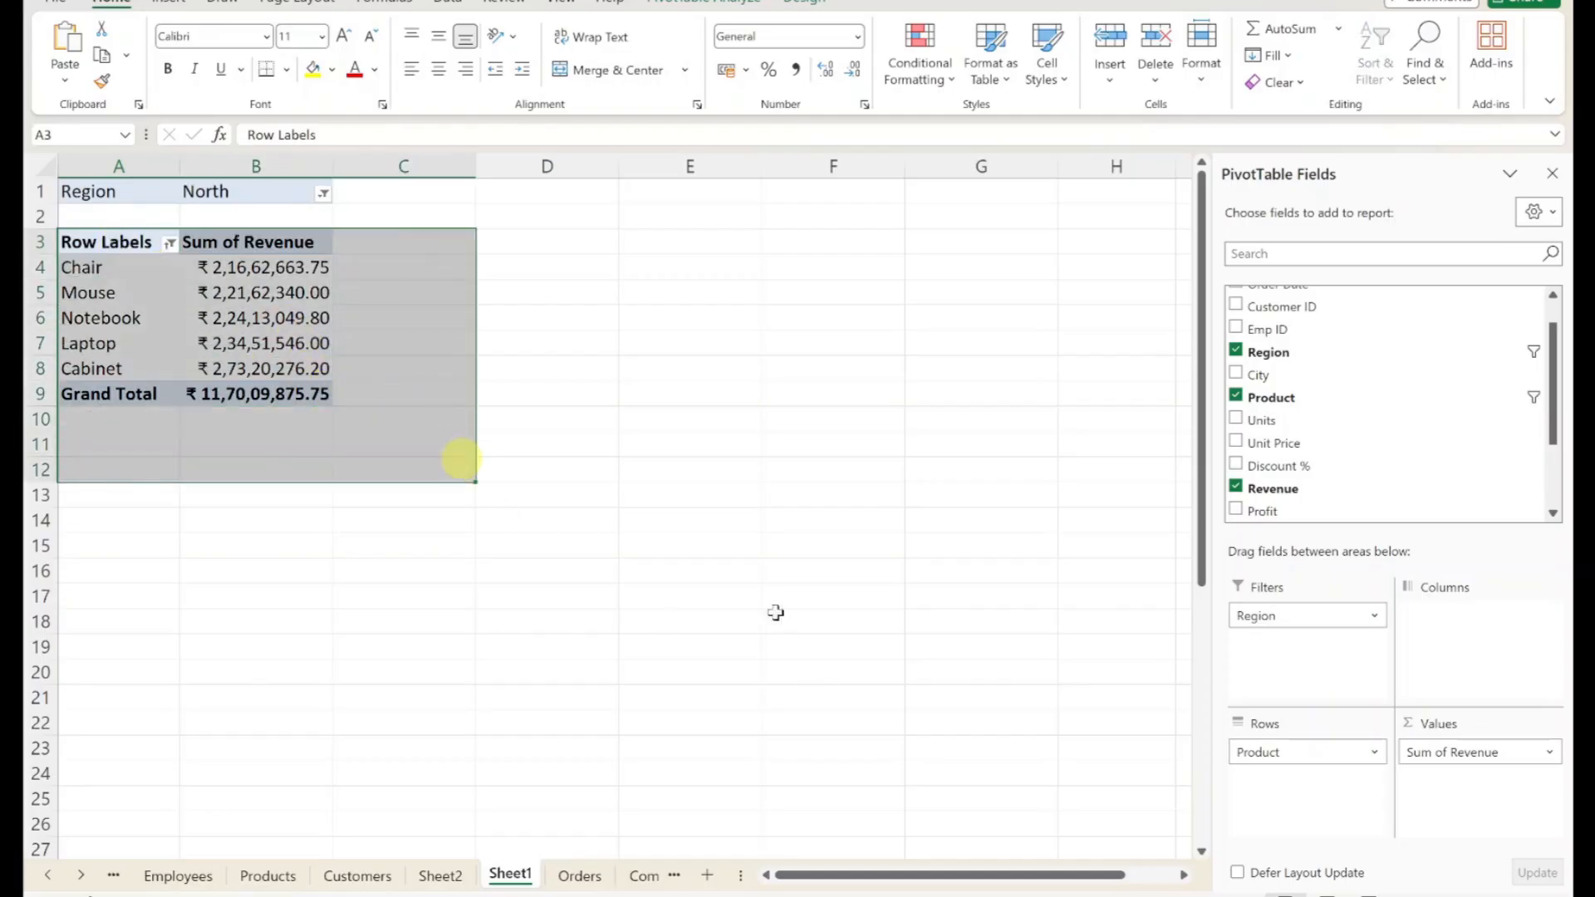
Step: Highlight the pivot table's header row and the five listed products with their revenue, range A3:B8
{"action": "left_click", "coordinate": [577, 467]}
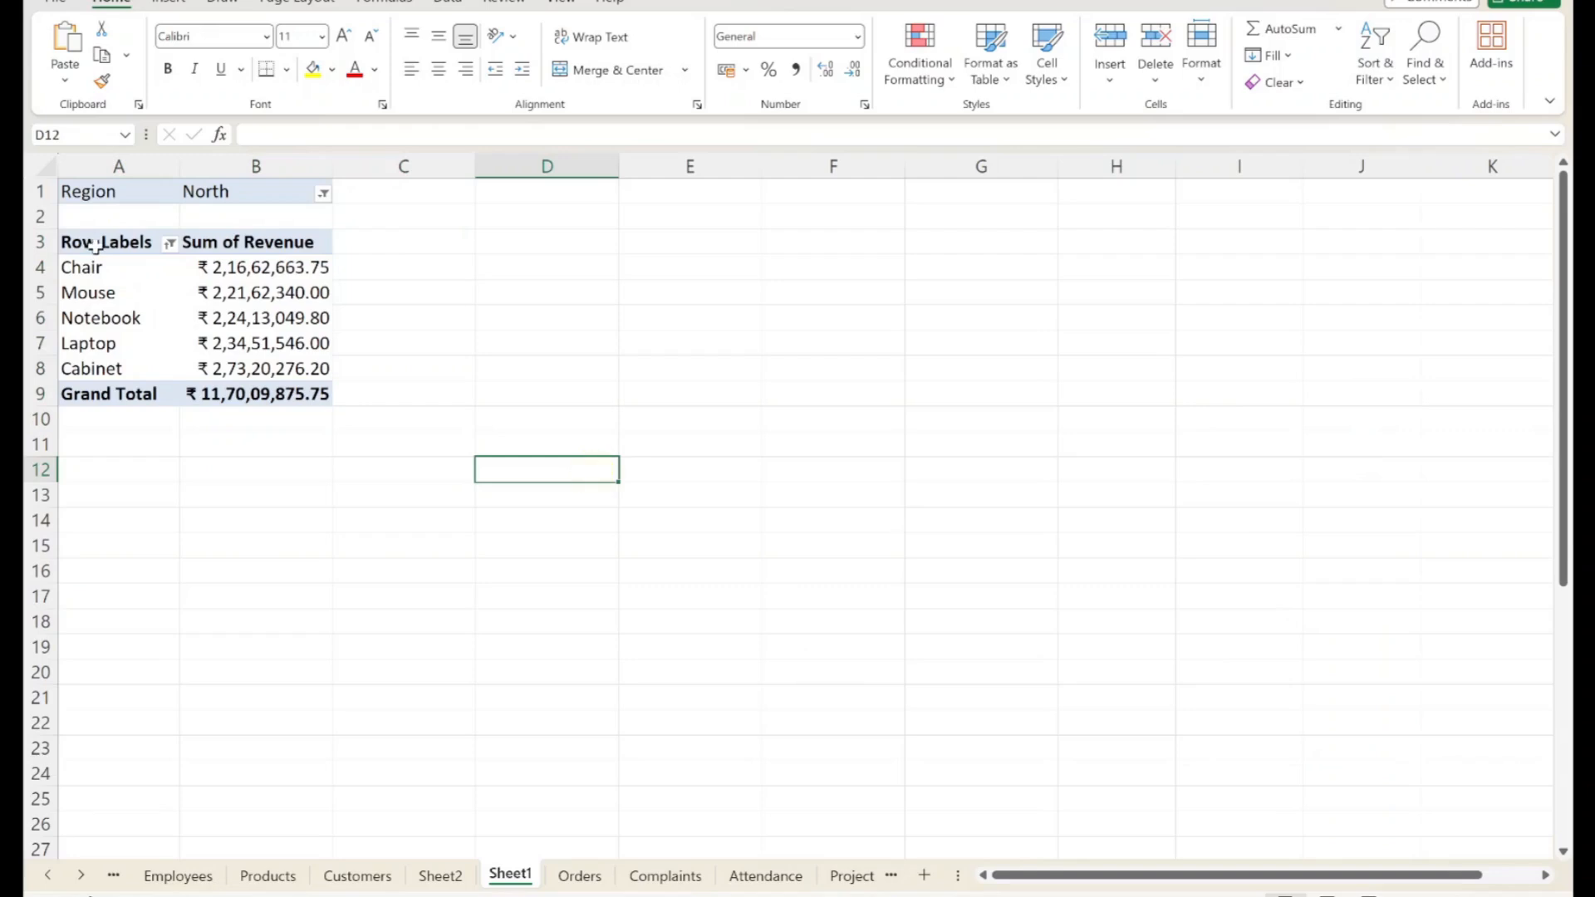
{"action": "left_click_drag", "start_coordinate": [95, 243], "coordinate": [300, 380]}
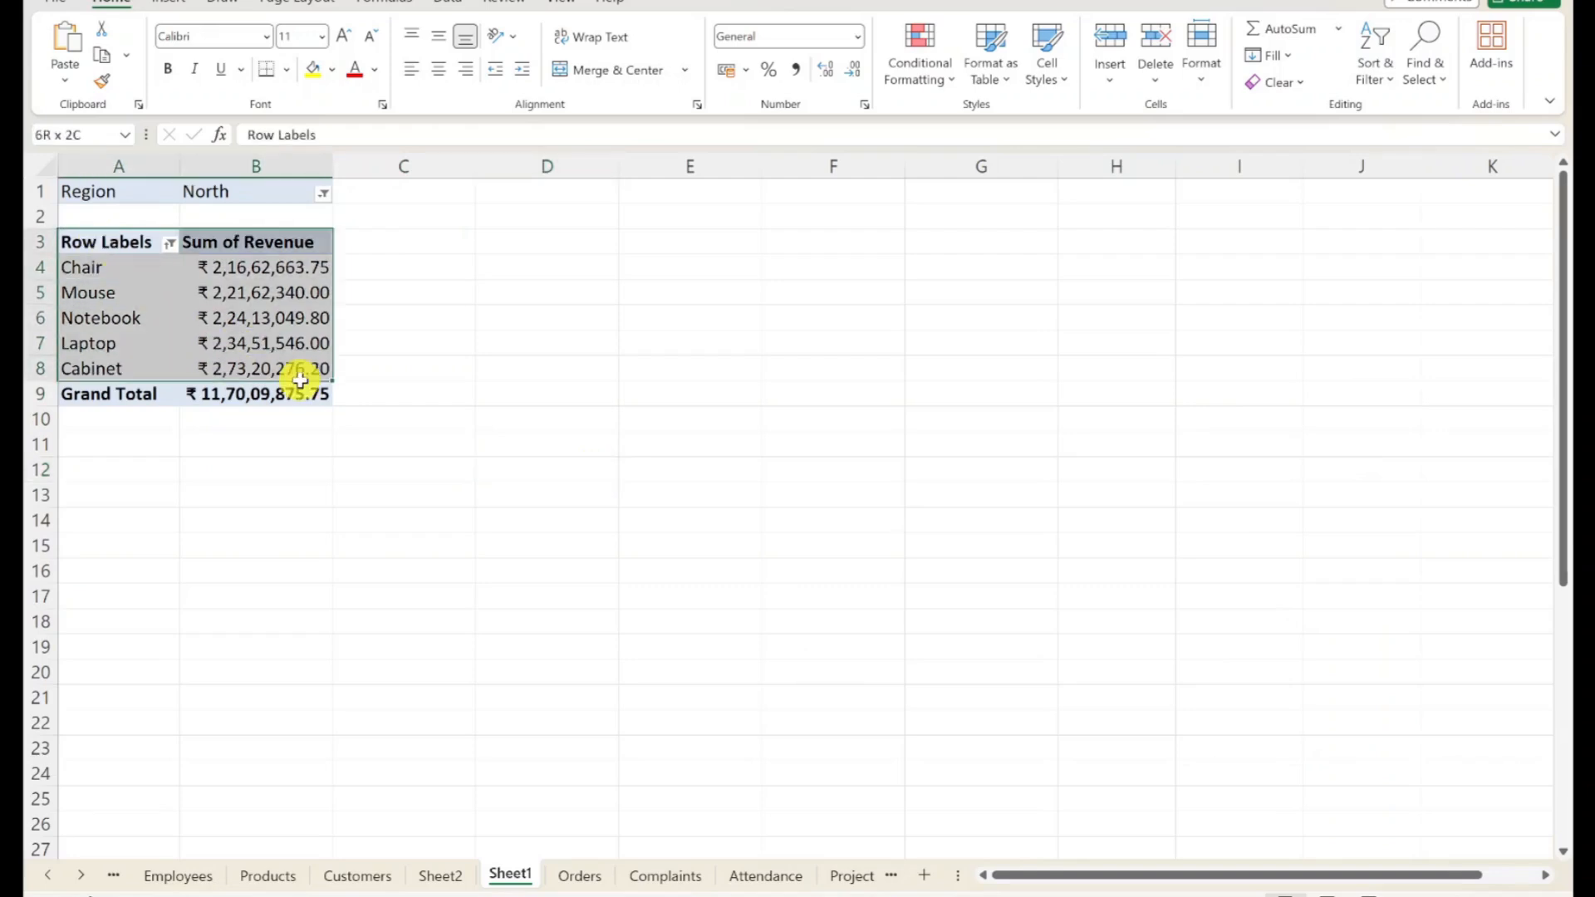
{"action": "left_click", "coordinate": [490, 391]}
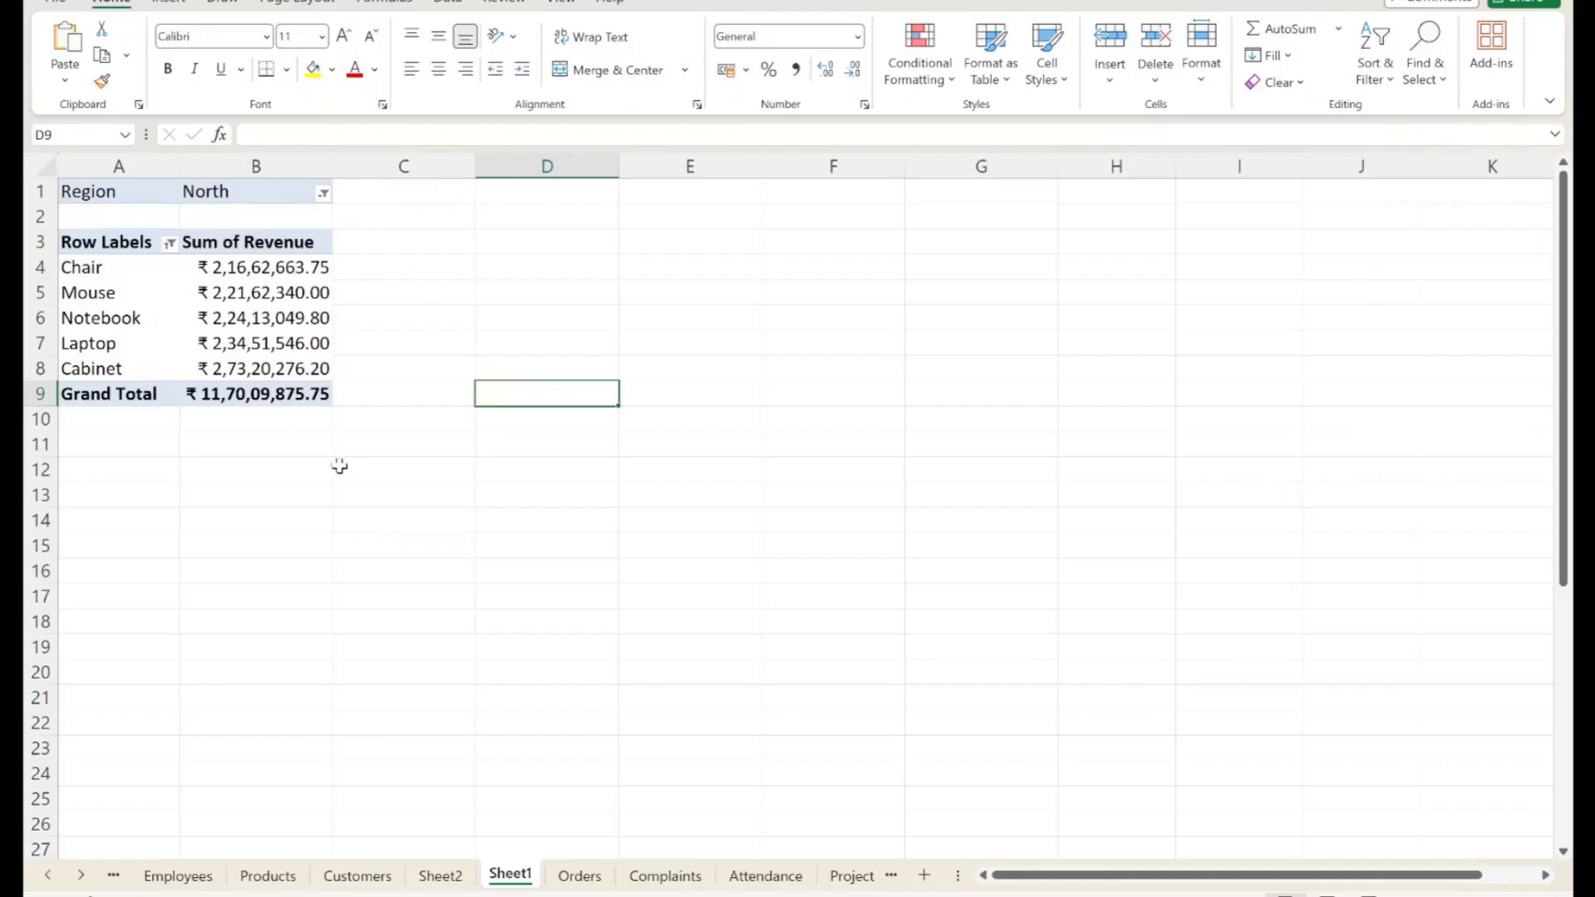
Step: Undo the last two Top N filters applied to the pivot table's Product field
{"action": "left_click", "coordinate": [218, 316]}
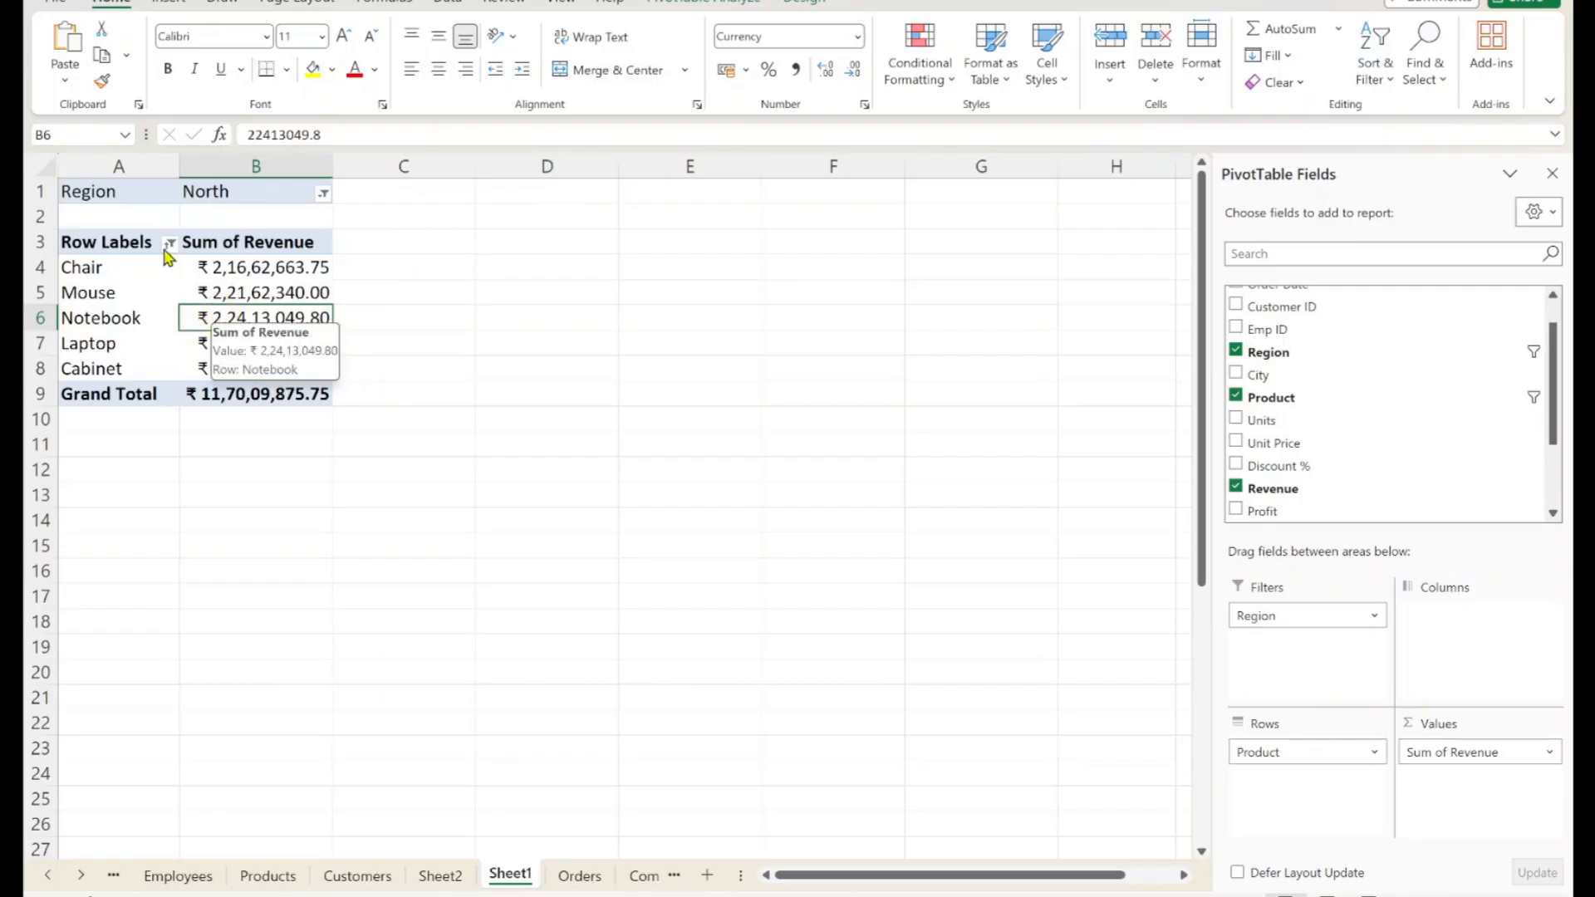
{"action": "left_click", "coordinate": [116, 274]}
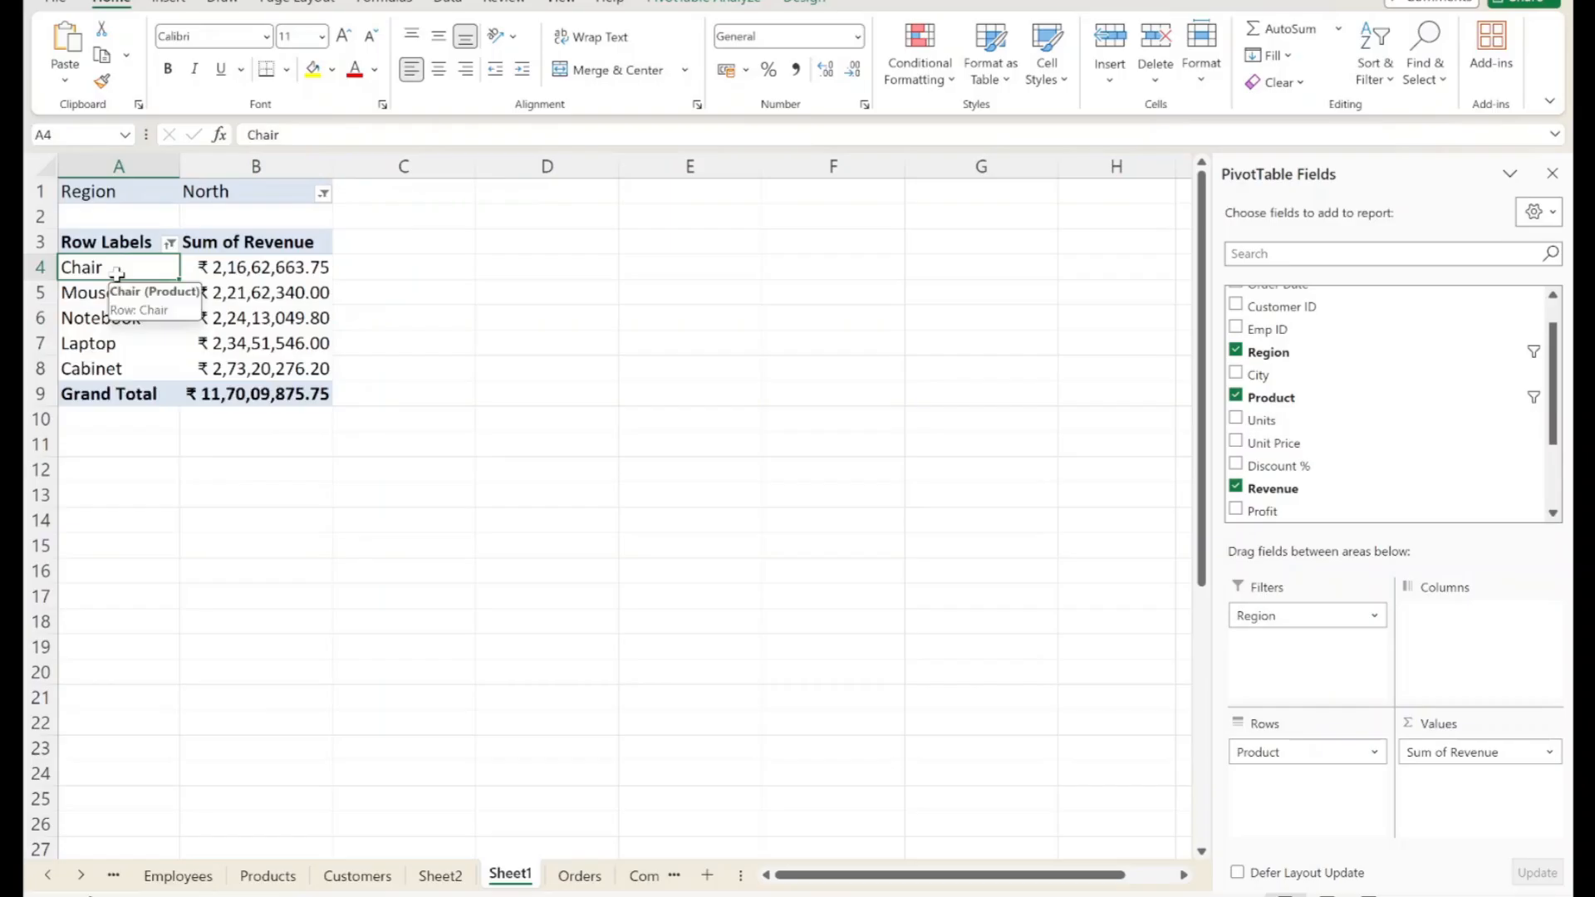
{"action": "key", "text": "ctrl+z"}
{"action": "key", "text": "ctrl+z"}
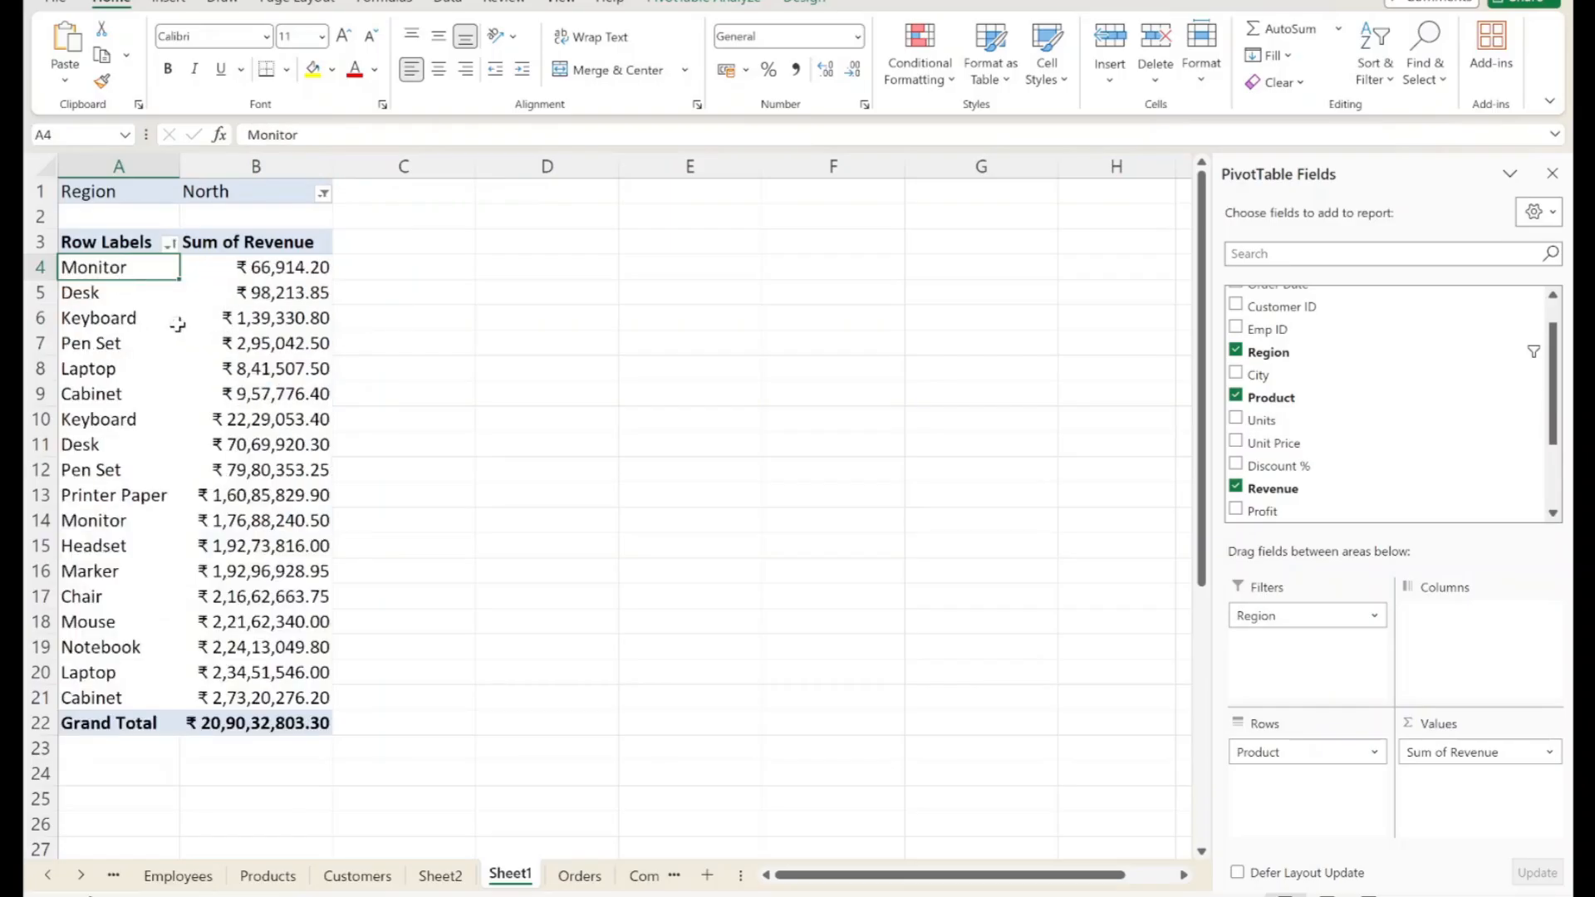
Step: Open the value field settings of Sum of Revenue and go through the Count, Average, Max, Min and Product summary functions
{"action": "left_click", "coordinate": [1471, 752]}
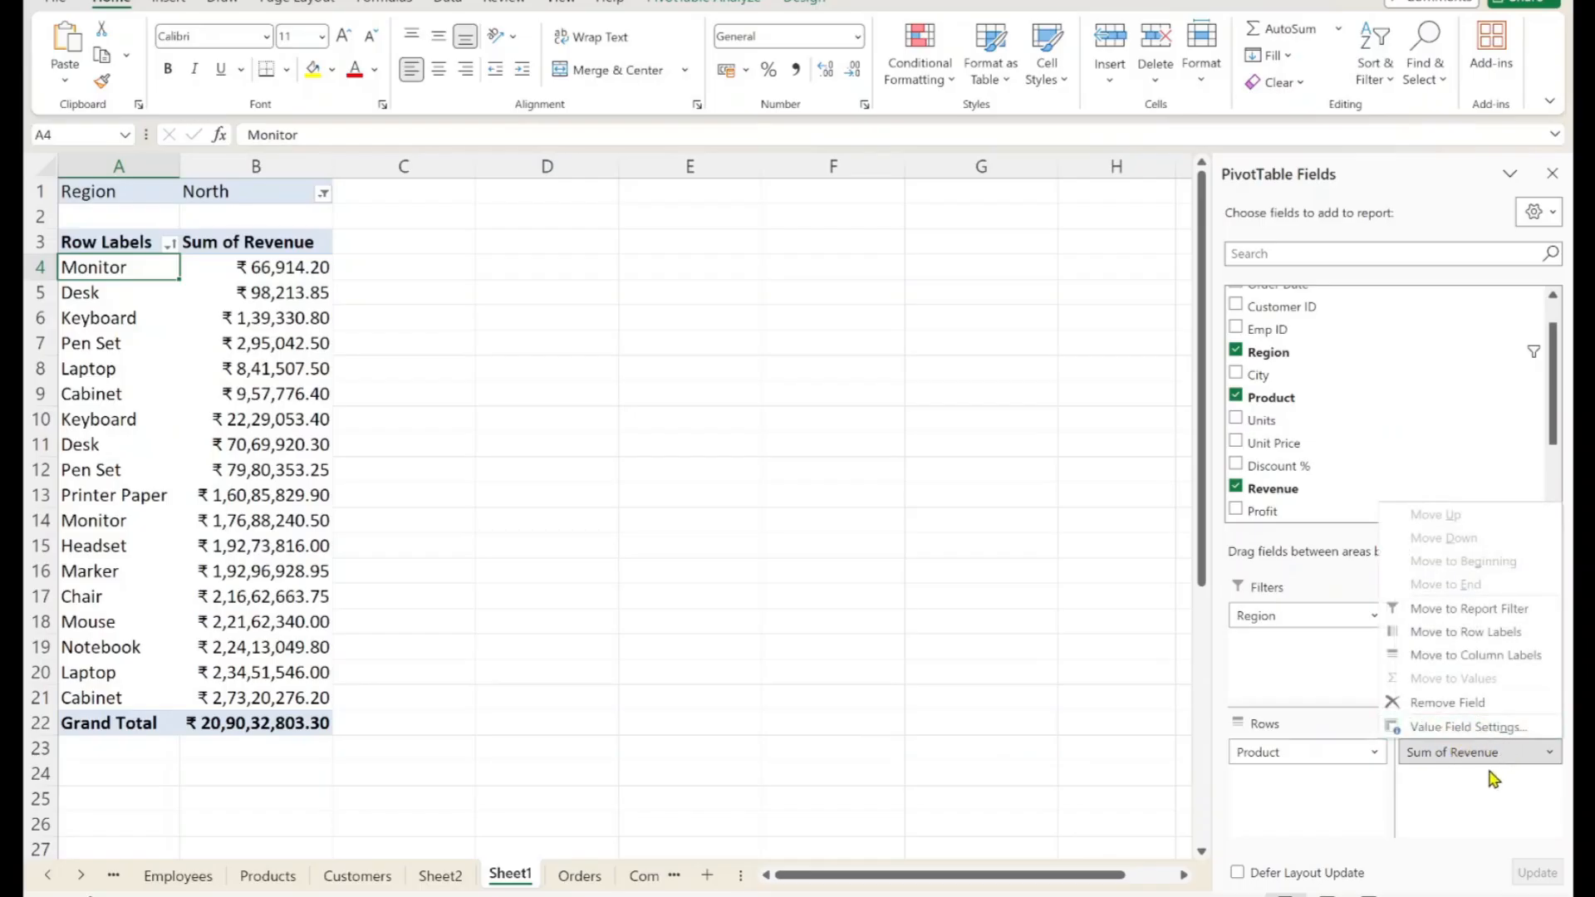
{"action": "left_click", "coordinate": [1464, 754]}
{"action": "left_click", "coordinate": [1464, 752]}
{"action": "left_click", "coordinate": [1471, 728]}
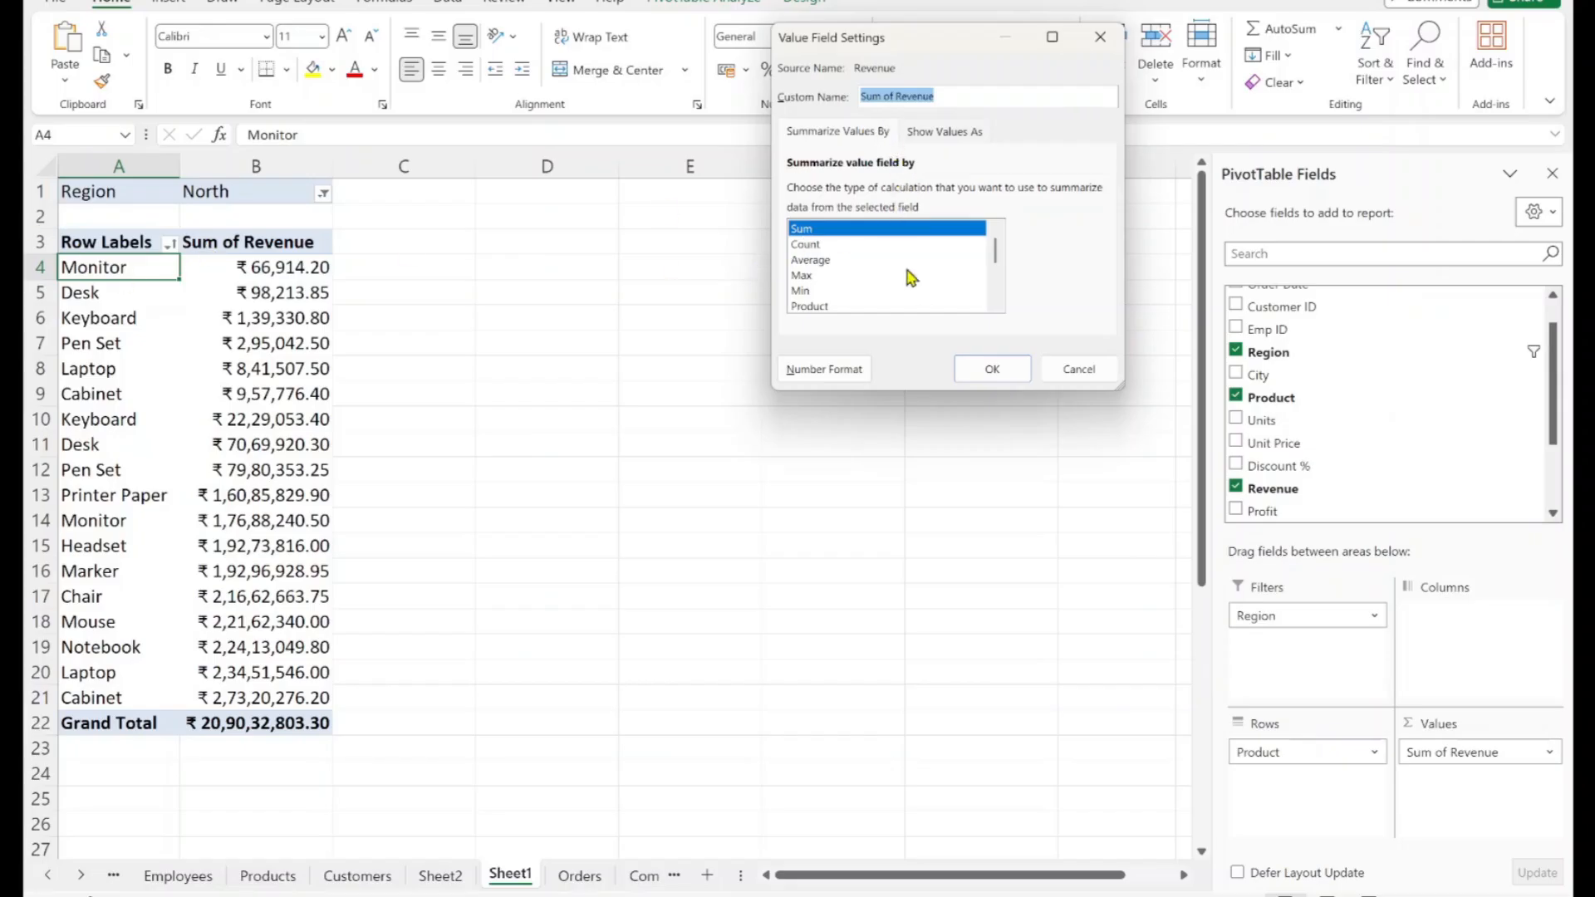
{"action": "left_click", "coordinate": [812, 244]}
{"action": "left_click", "coordinate": [822, 261]}
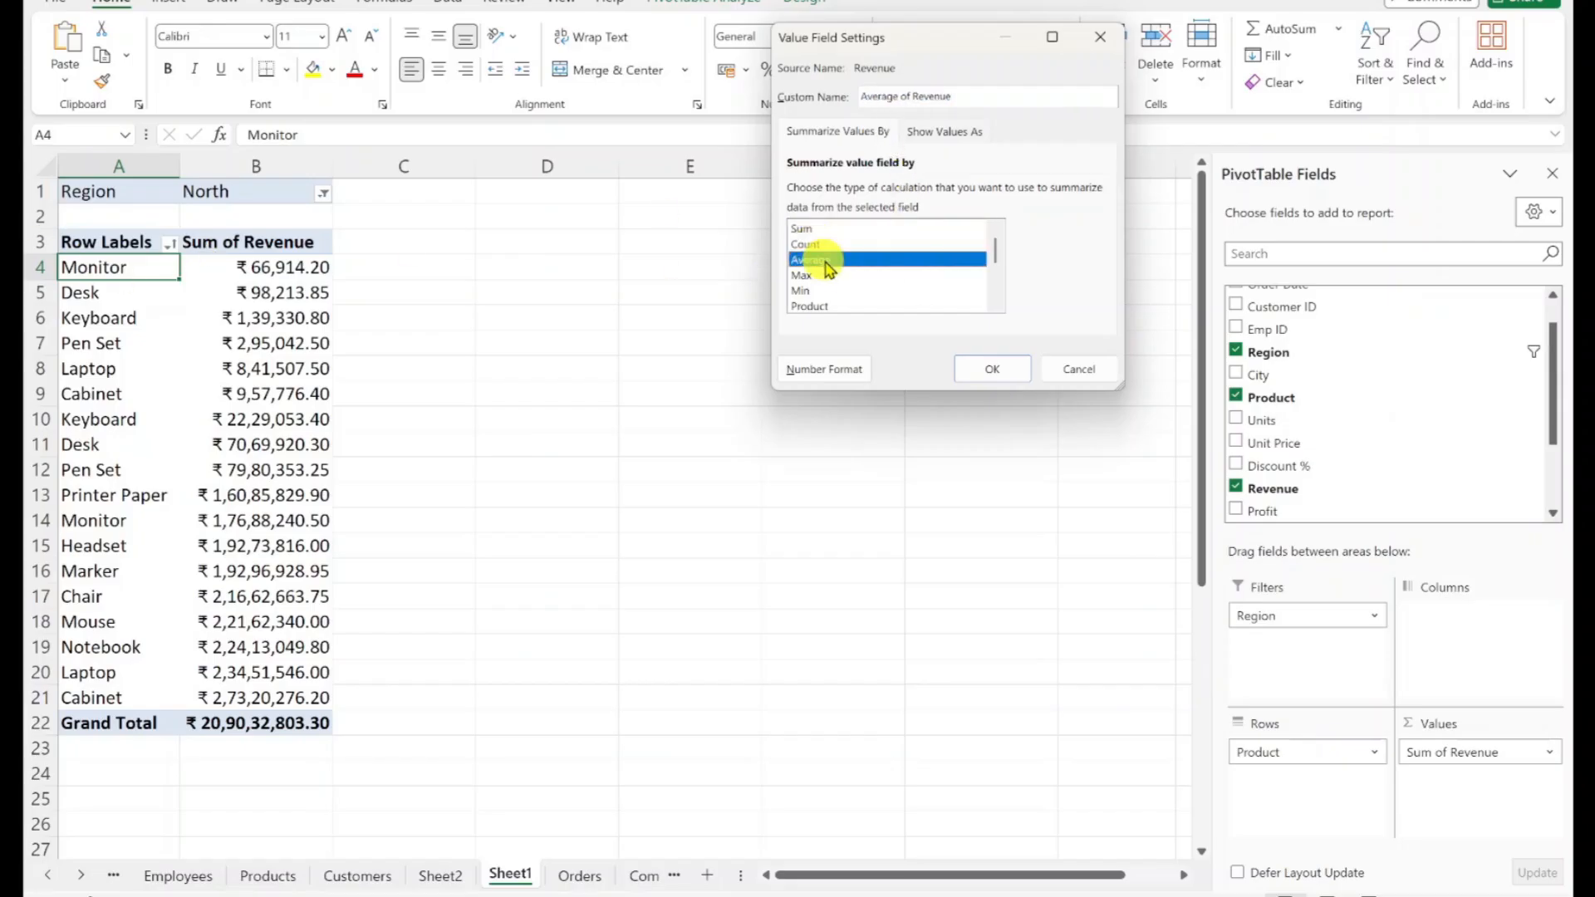
{"action": "left_click", "coordinate": [819, 276]}
{"action": "left_click", "coordinate": [839, 291]}
{"action": "left_click", "coordinate": [843, 305]}
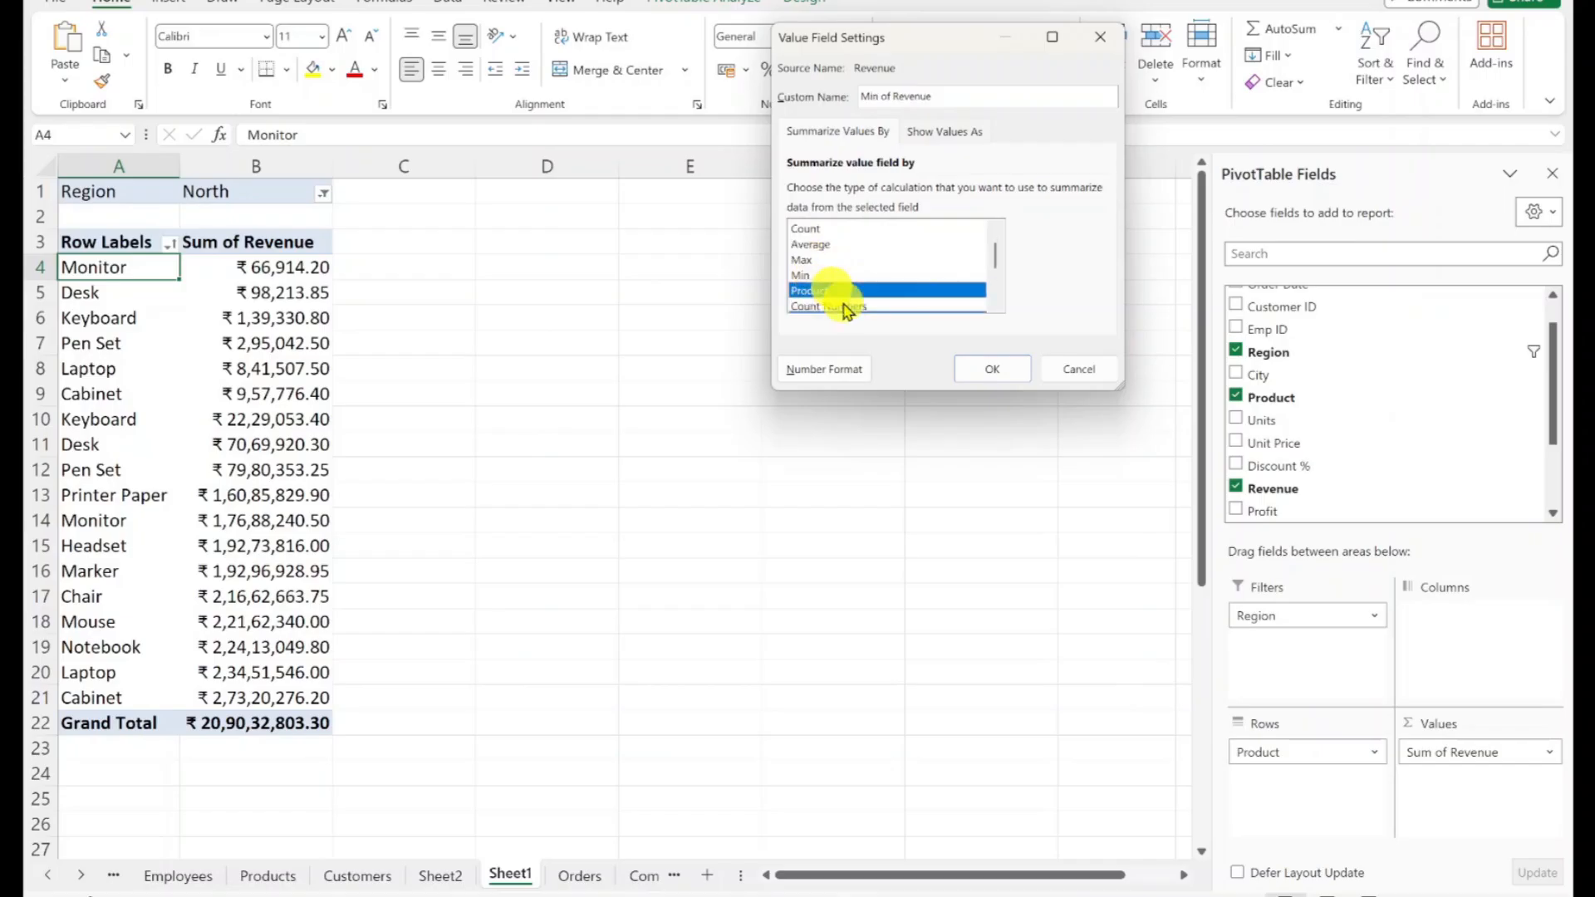
Step: Go through the Count Numbers, StdDev, StdDevp and remaining summary functions for Revenue, and select Sum again
{"action": "scroll", "coordinate": [995, 279], "scroll_direction": "down", "scroll_amount": 1}
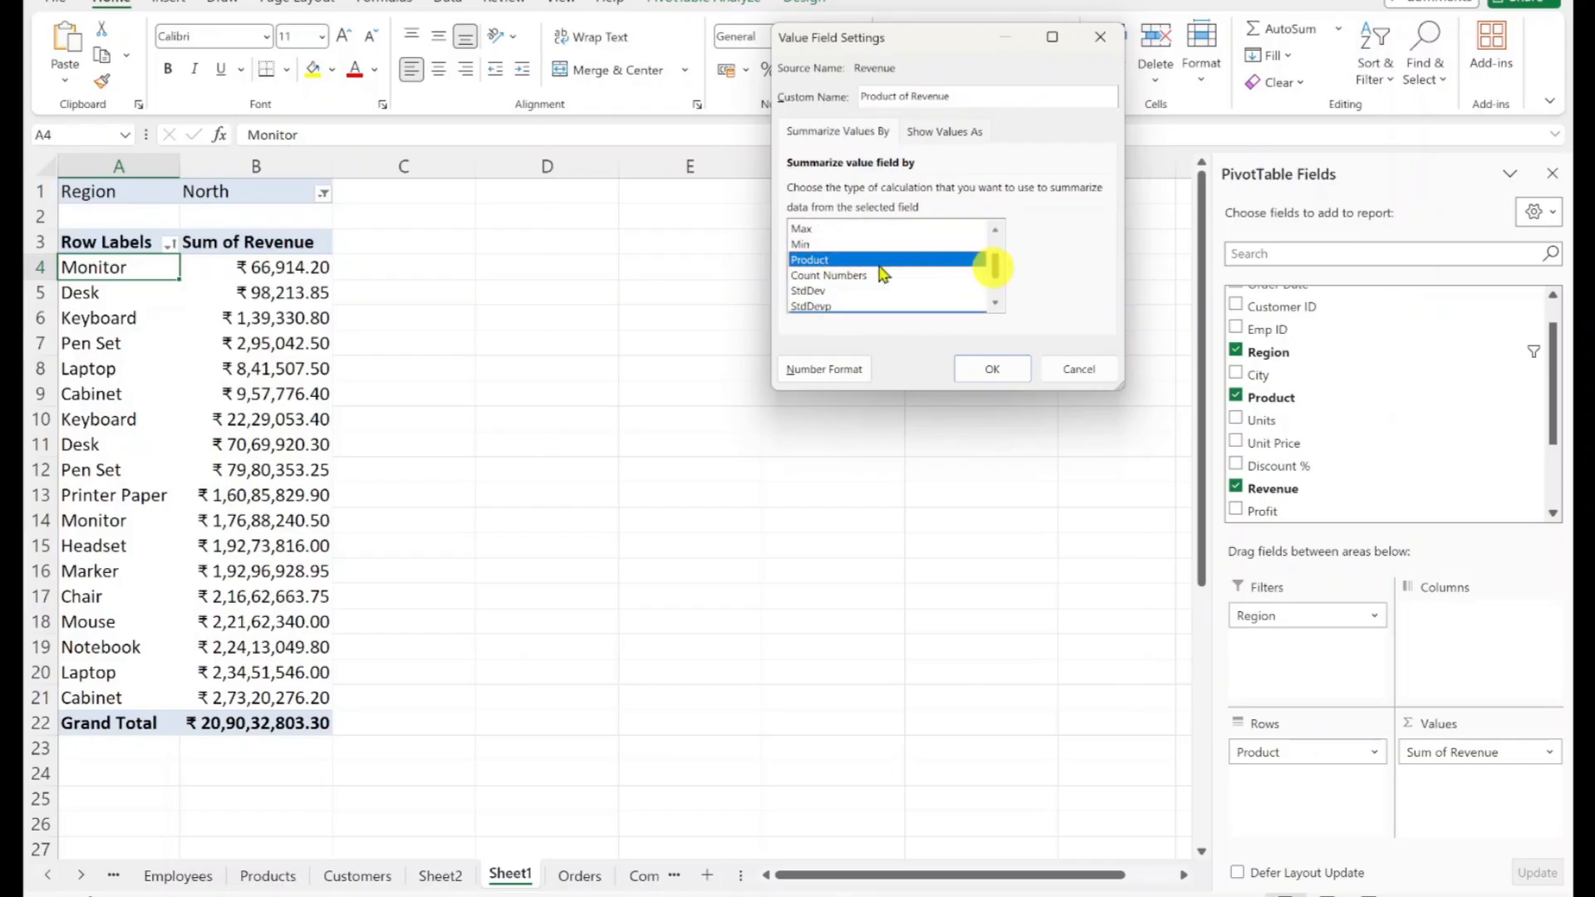
{"action": "left_click", "coordinate": [835, 275]}
{"action": "left_click", "coordinate": [834, 291]}
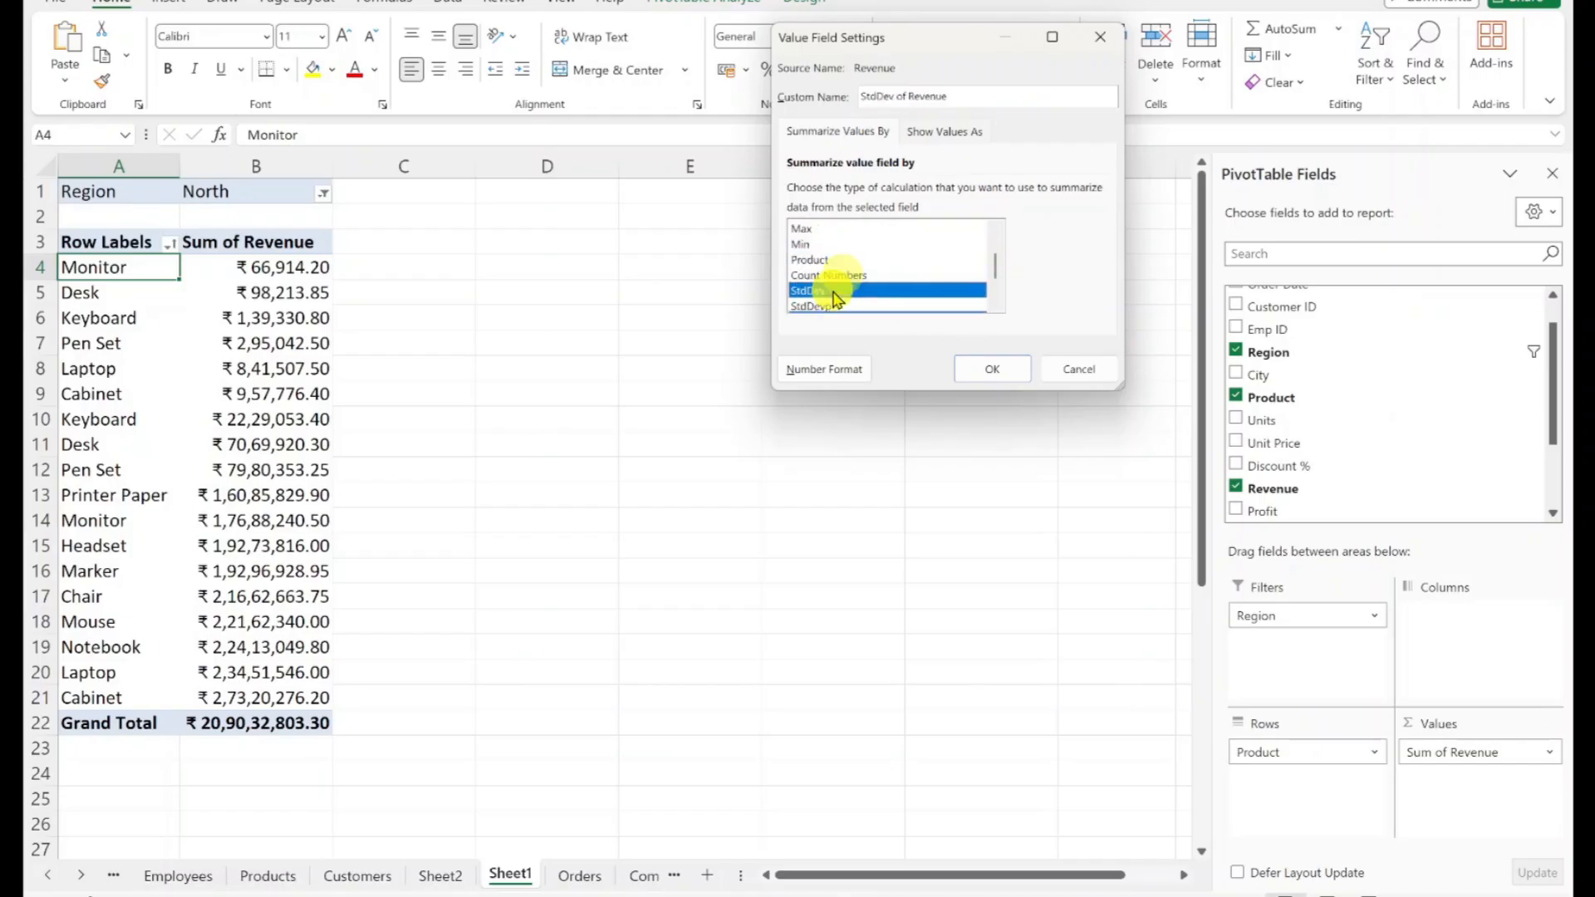
{"action": "left_click", "coordinate": [881, 306]}
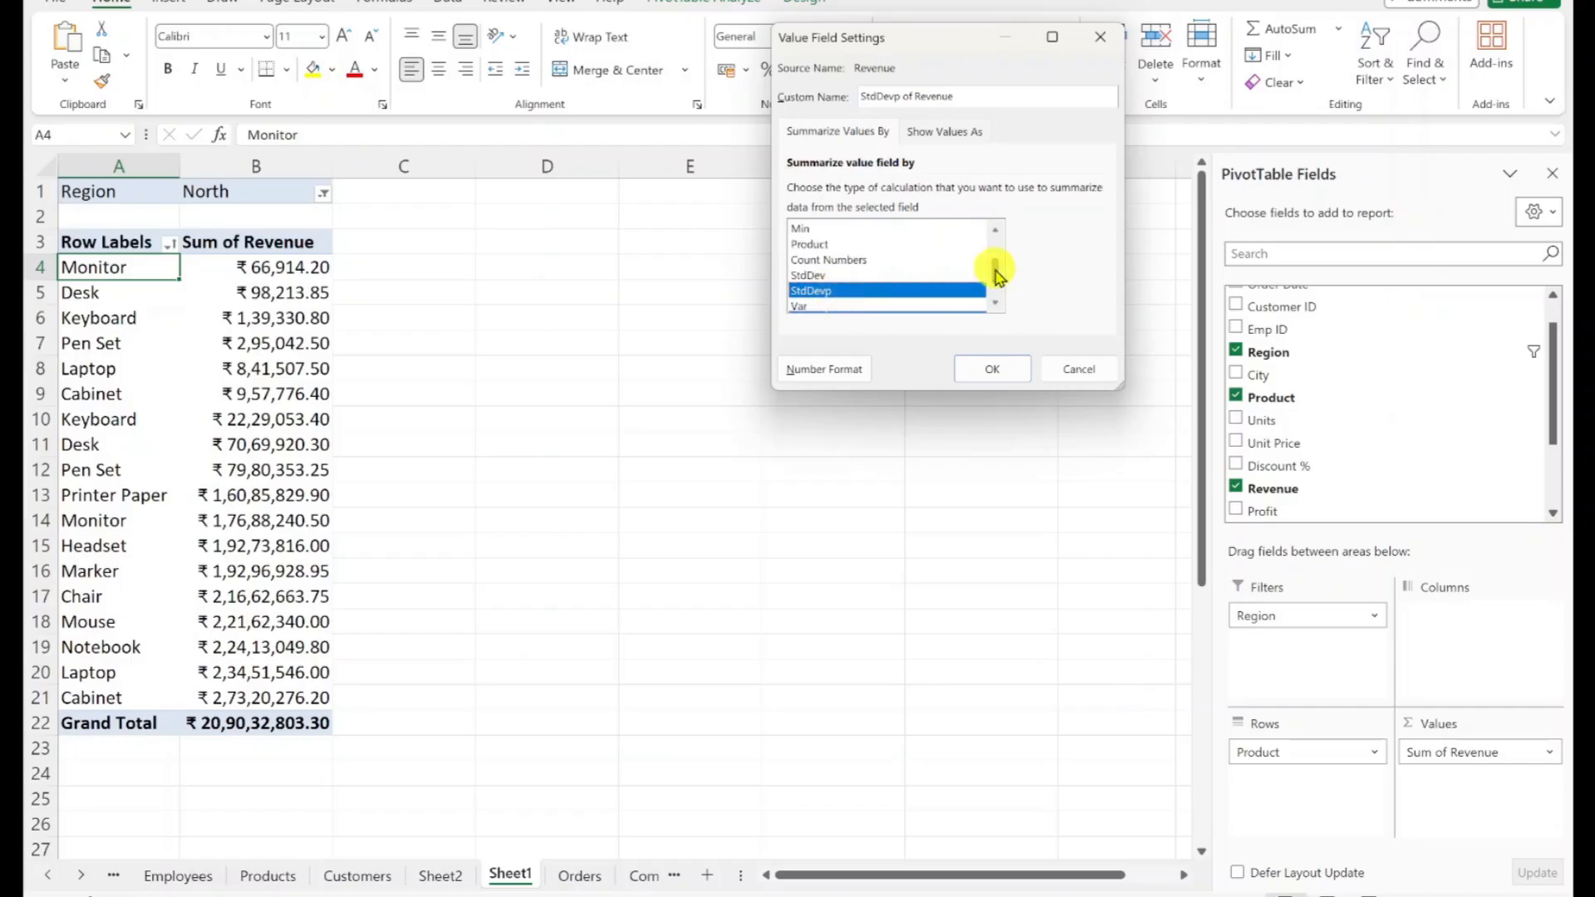
{"action": "left_click_drag", "start_coordinate": [995, 271], "coordinate": [997, 288]}
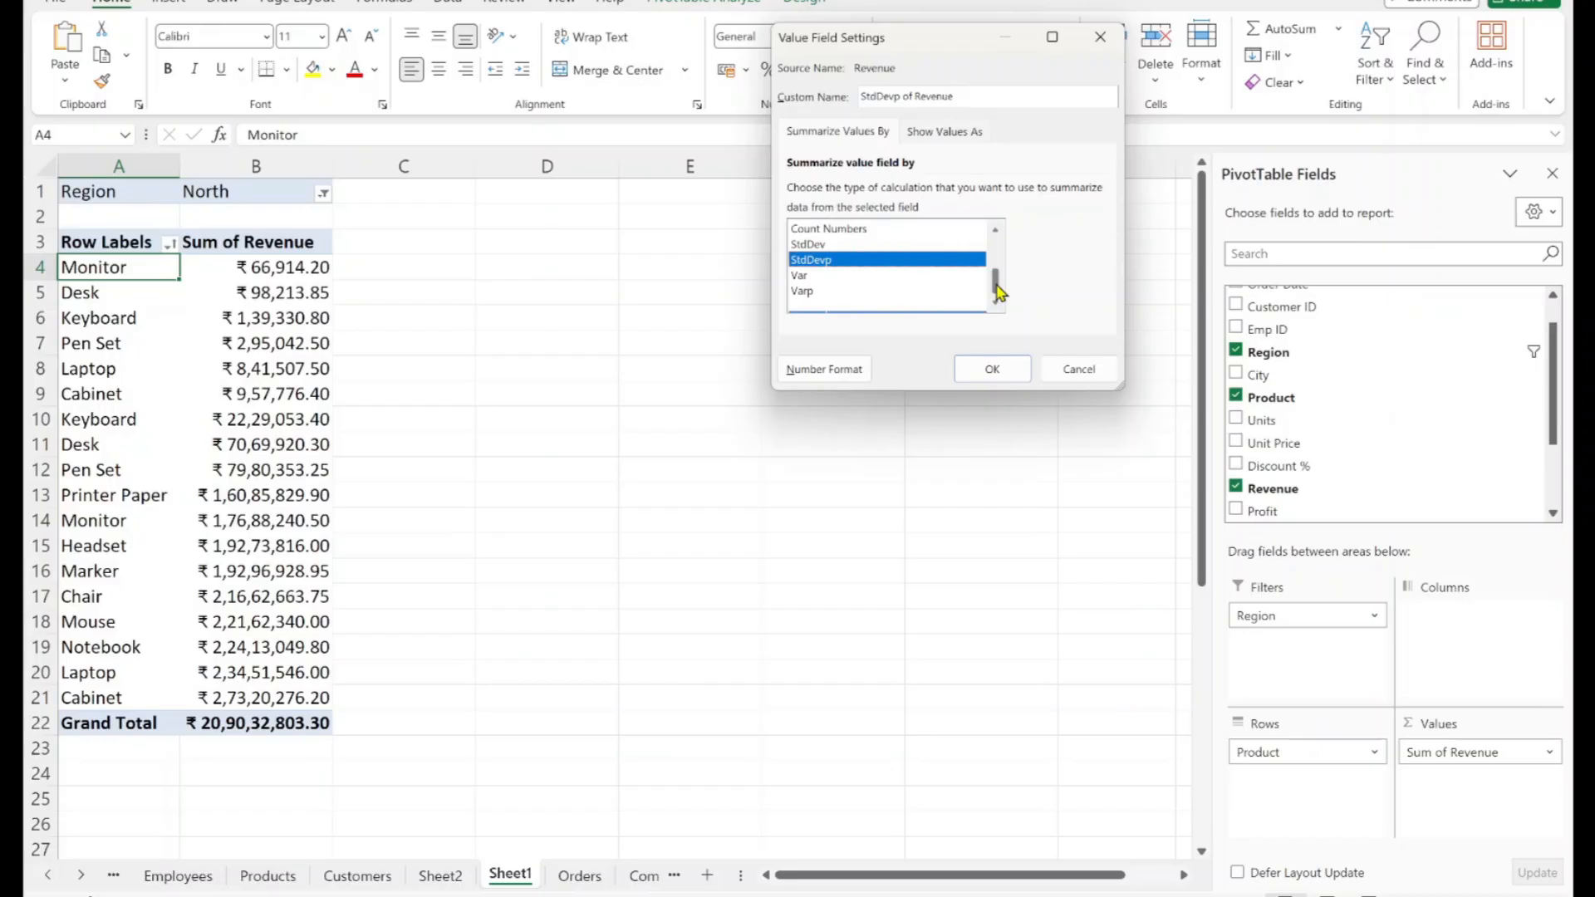
{"action": "left_click", "coordinate": [998, 244]}
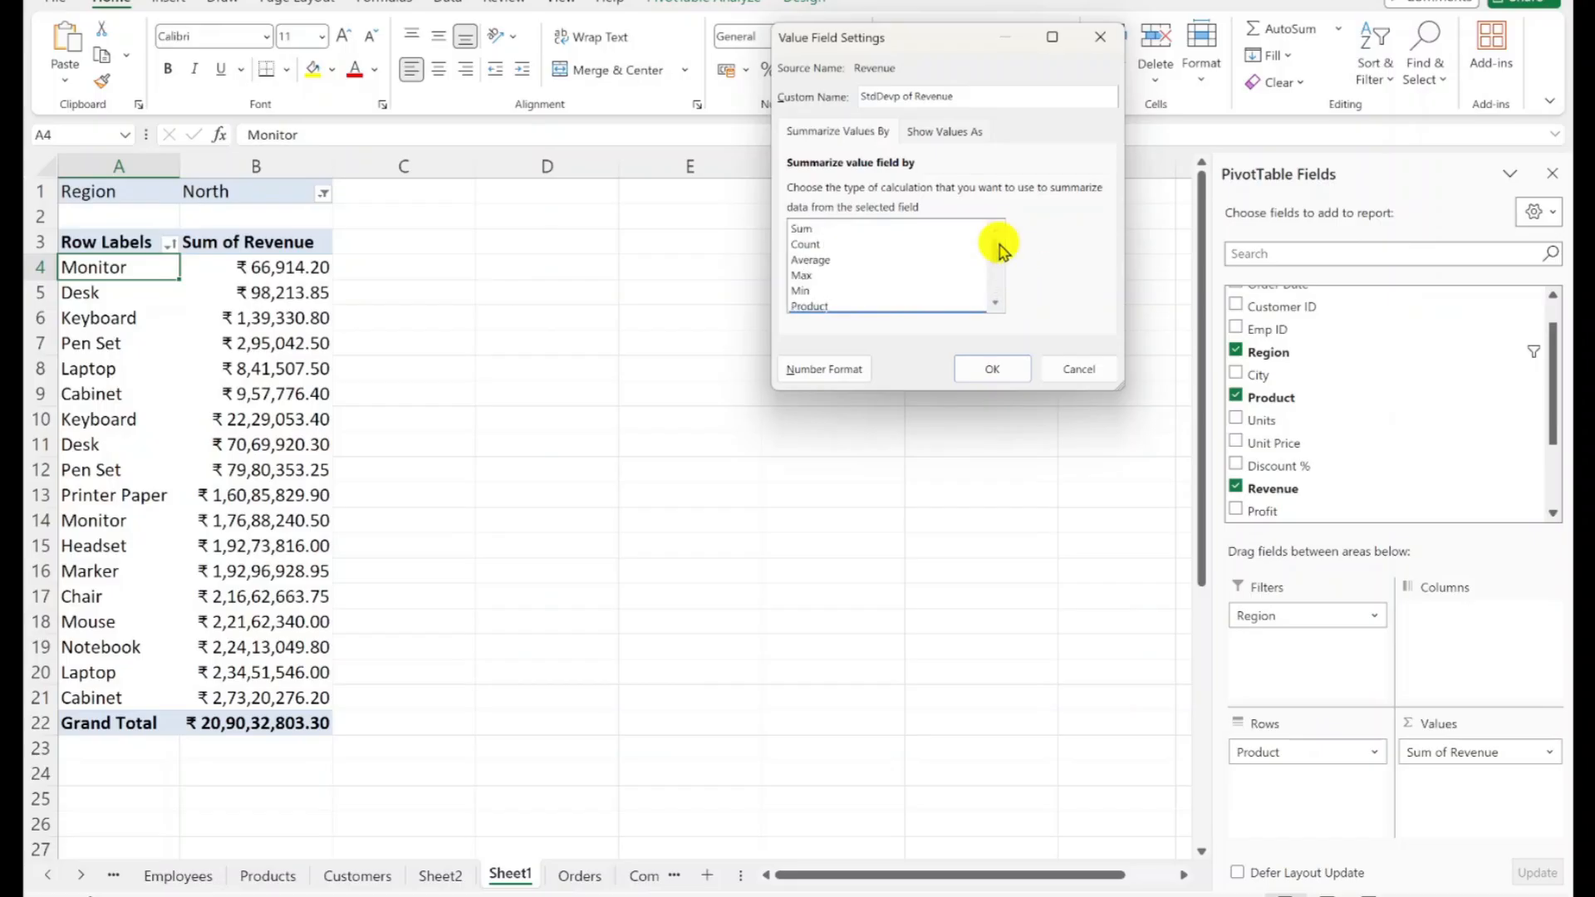
{"action": "left_click", "coordinate": [852, 229]}
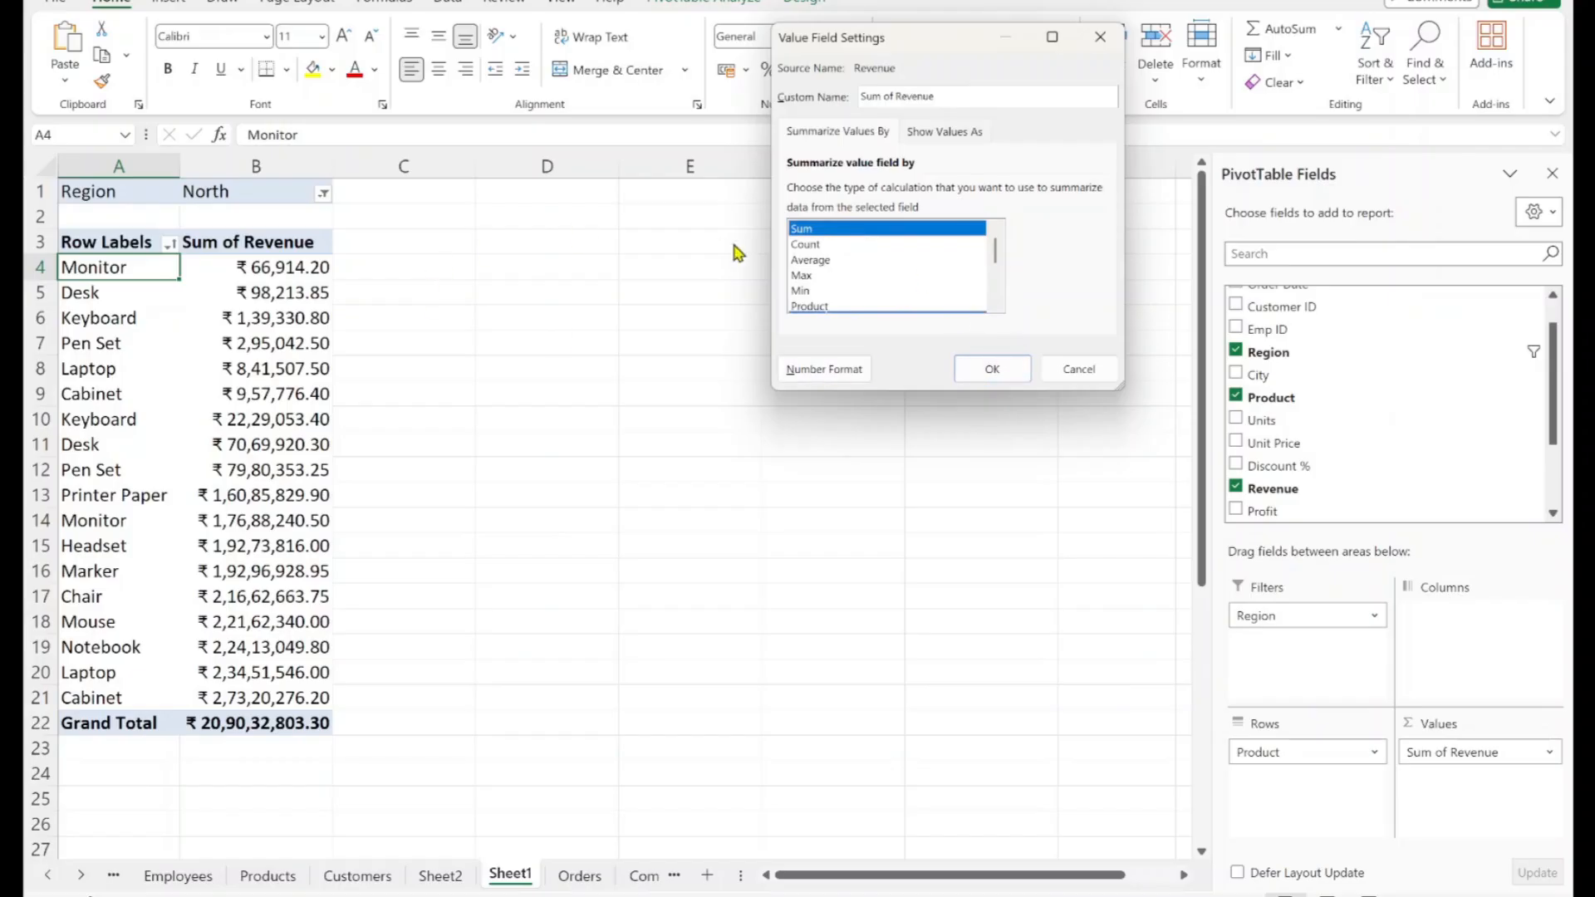
Step: Show the Sum of Revenue values as % of Grand Total
{"action": "left_click", "coordinate": [825, 262]}
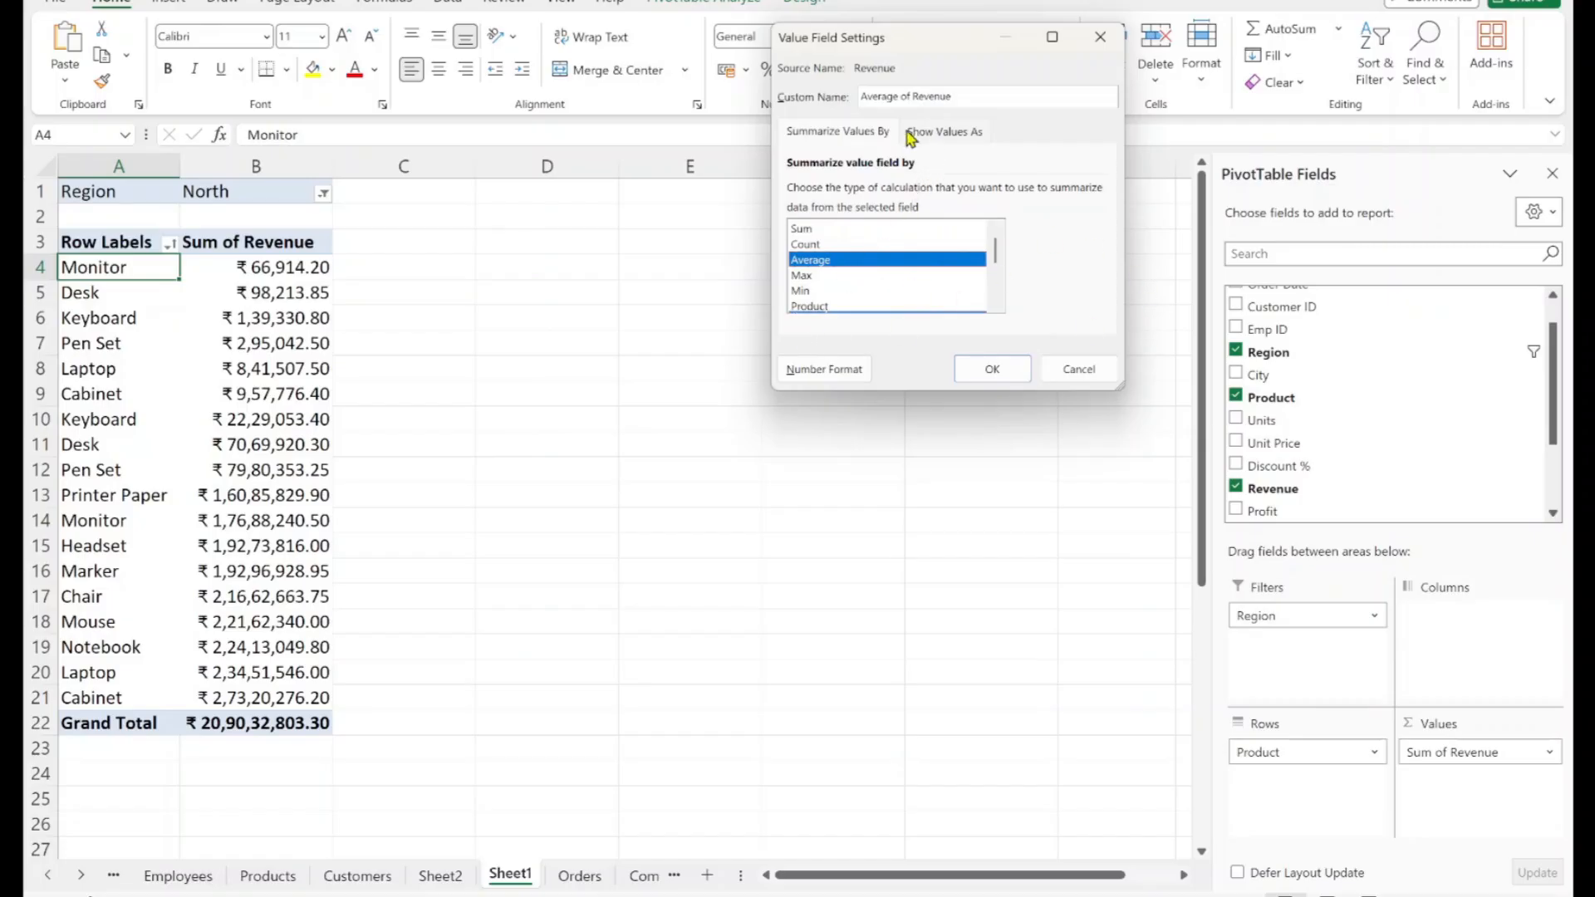
{"action": "left_click", "coordinate": [956, 134]}
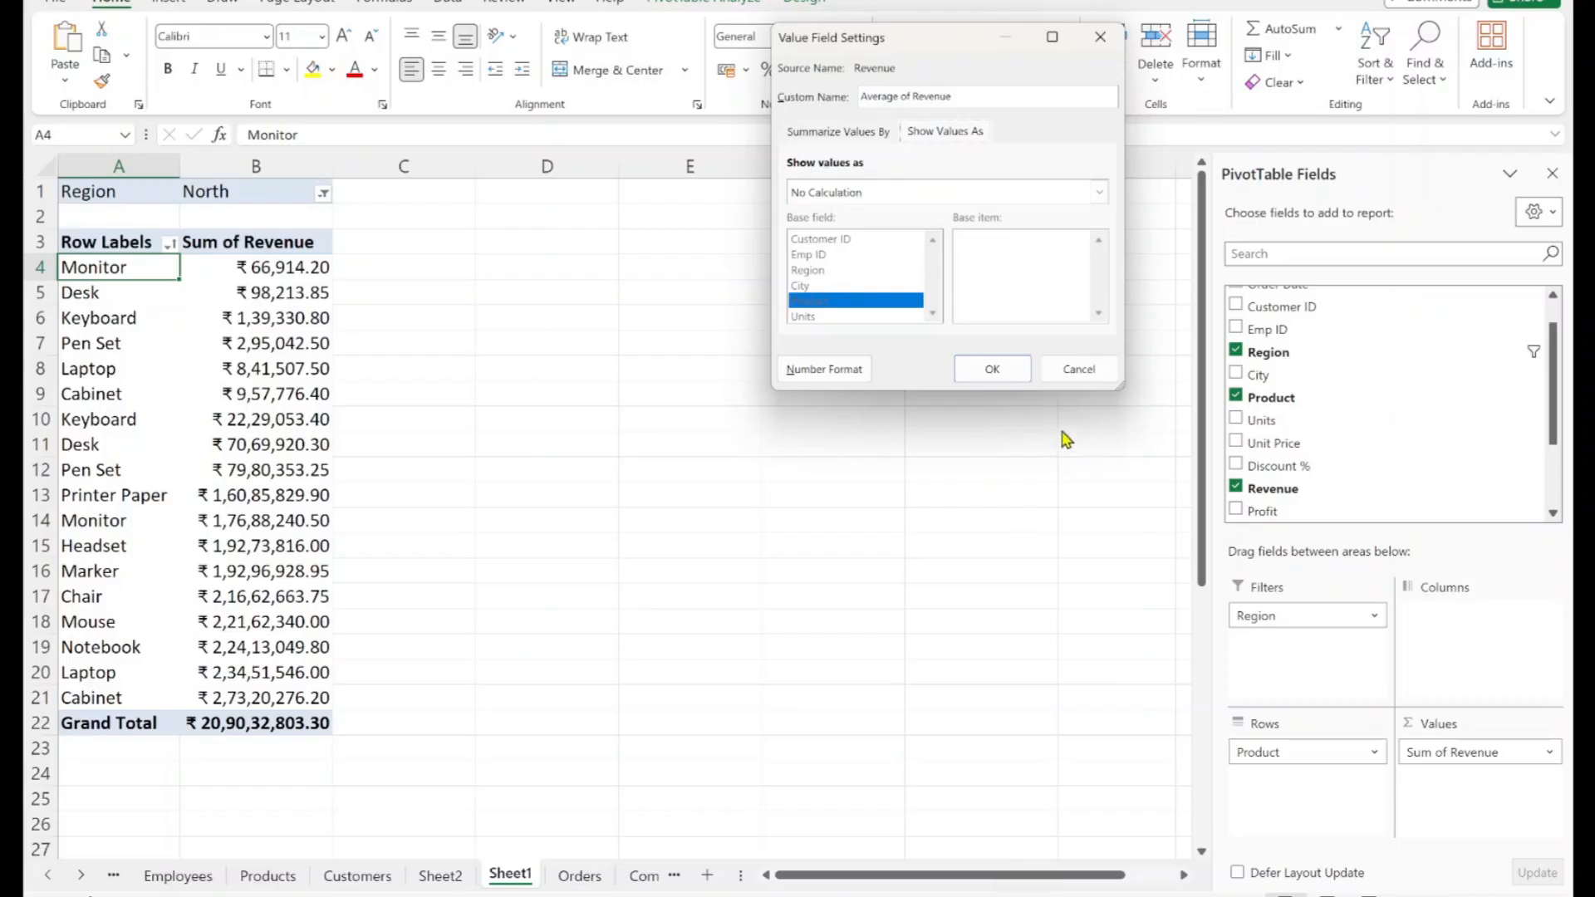
{"action": "left_click", "coordinate": [914, 192]}
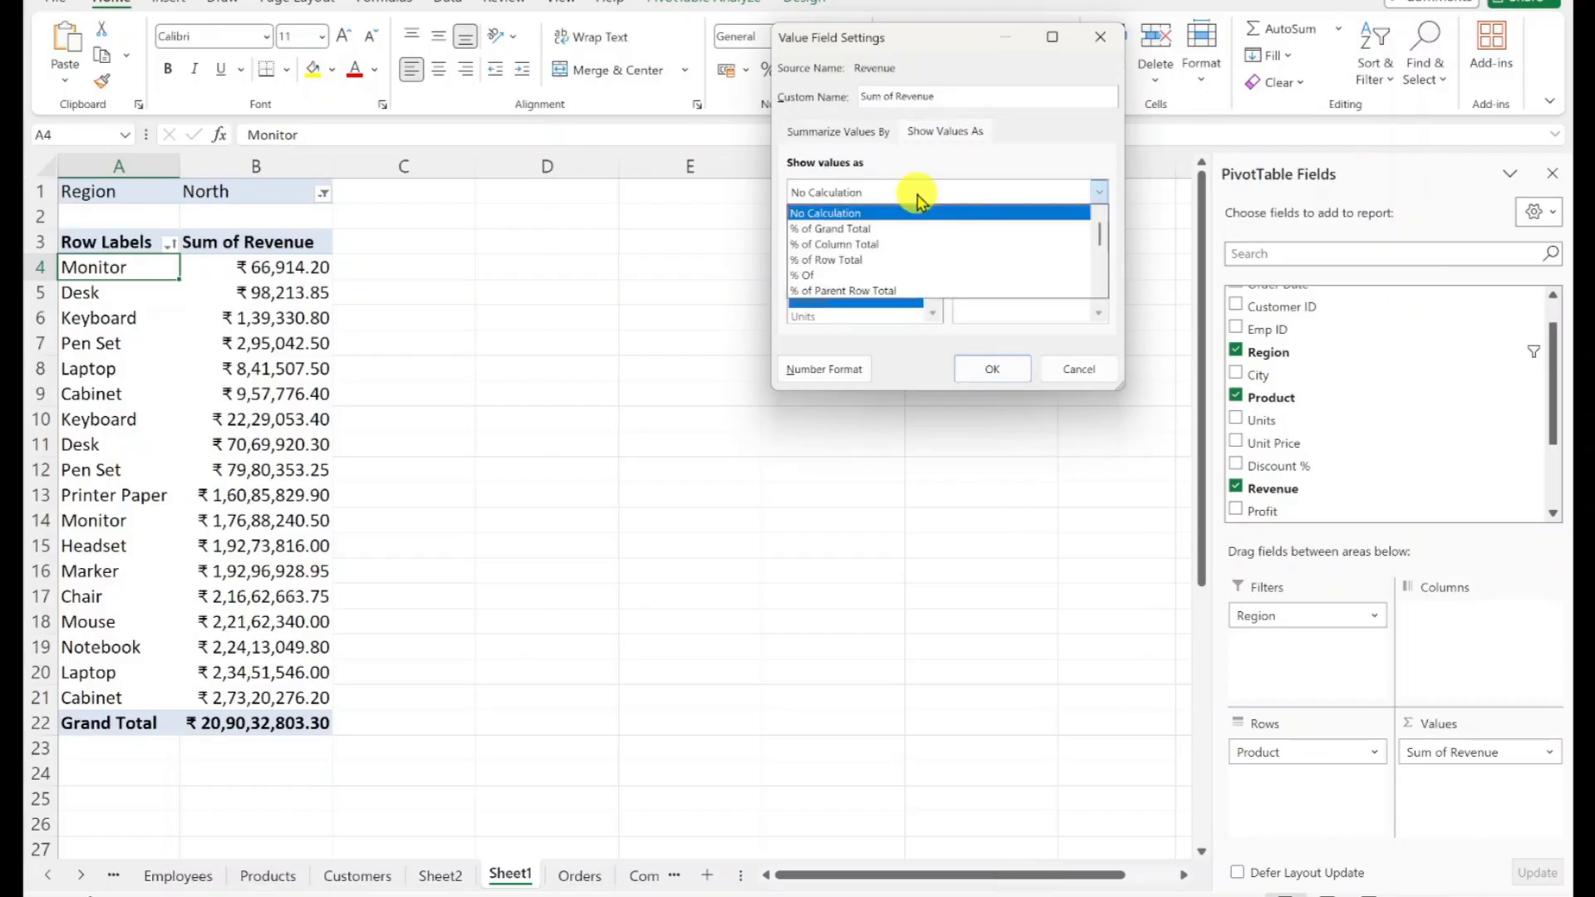
{"action": "left_click", "coordinate": [886, 229]}
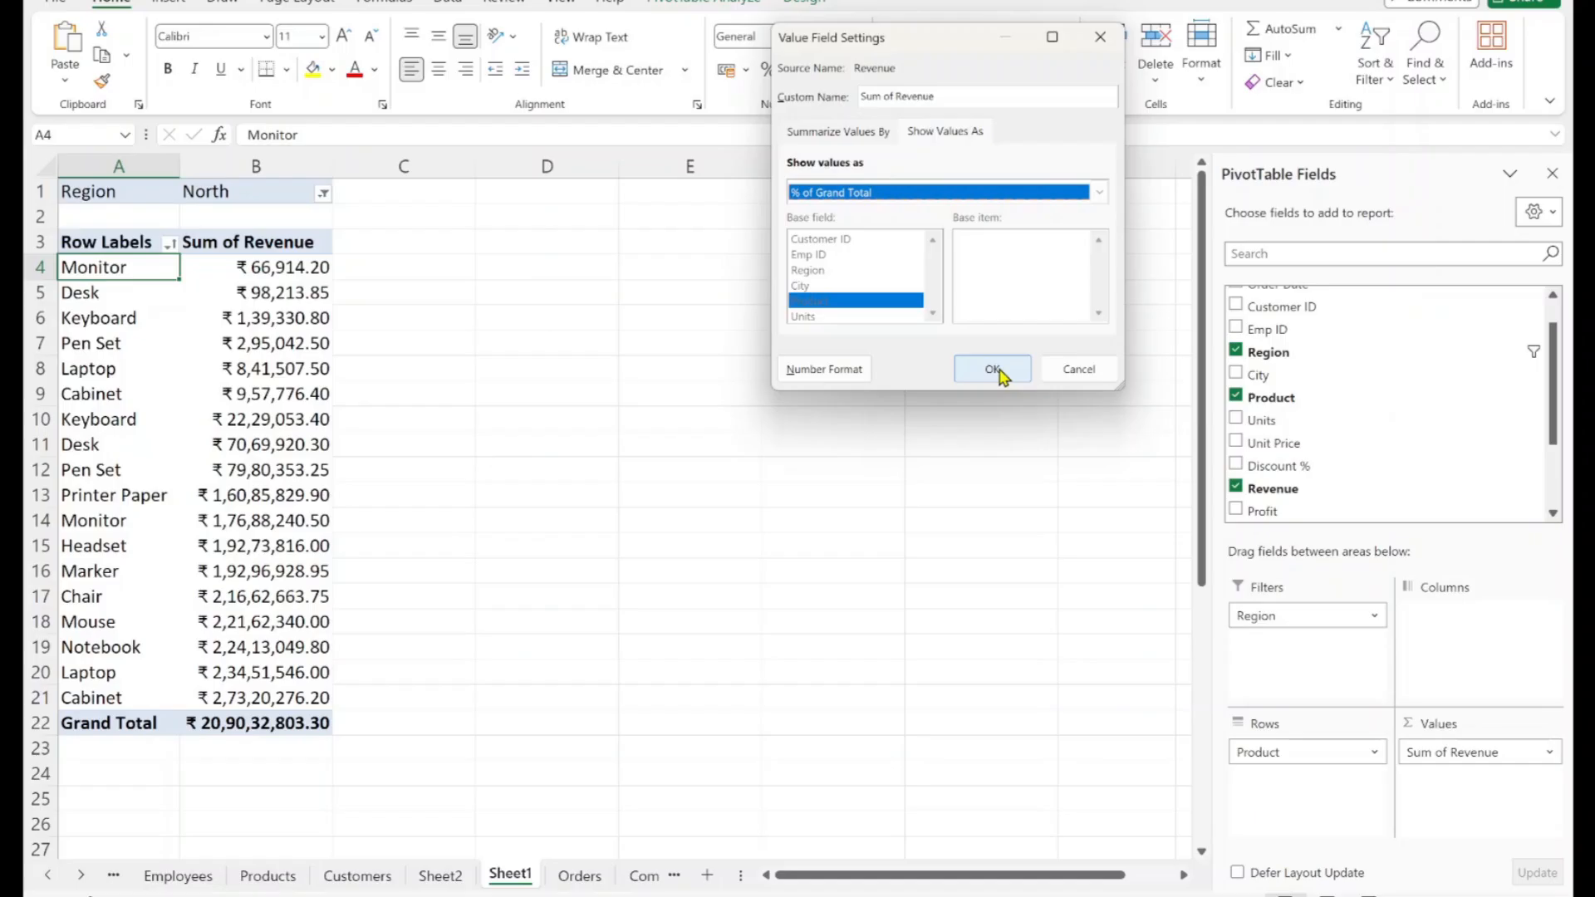
{"action": "left_click", "coordinate": [844, 133]}
{"action": "left_click", "coordinate": [967, 133]}
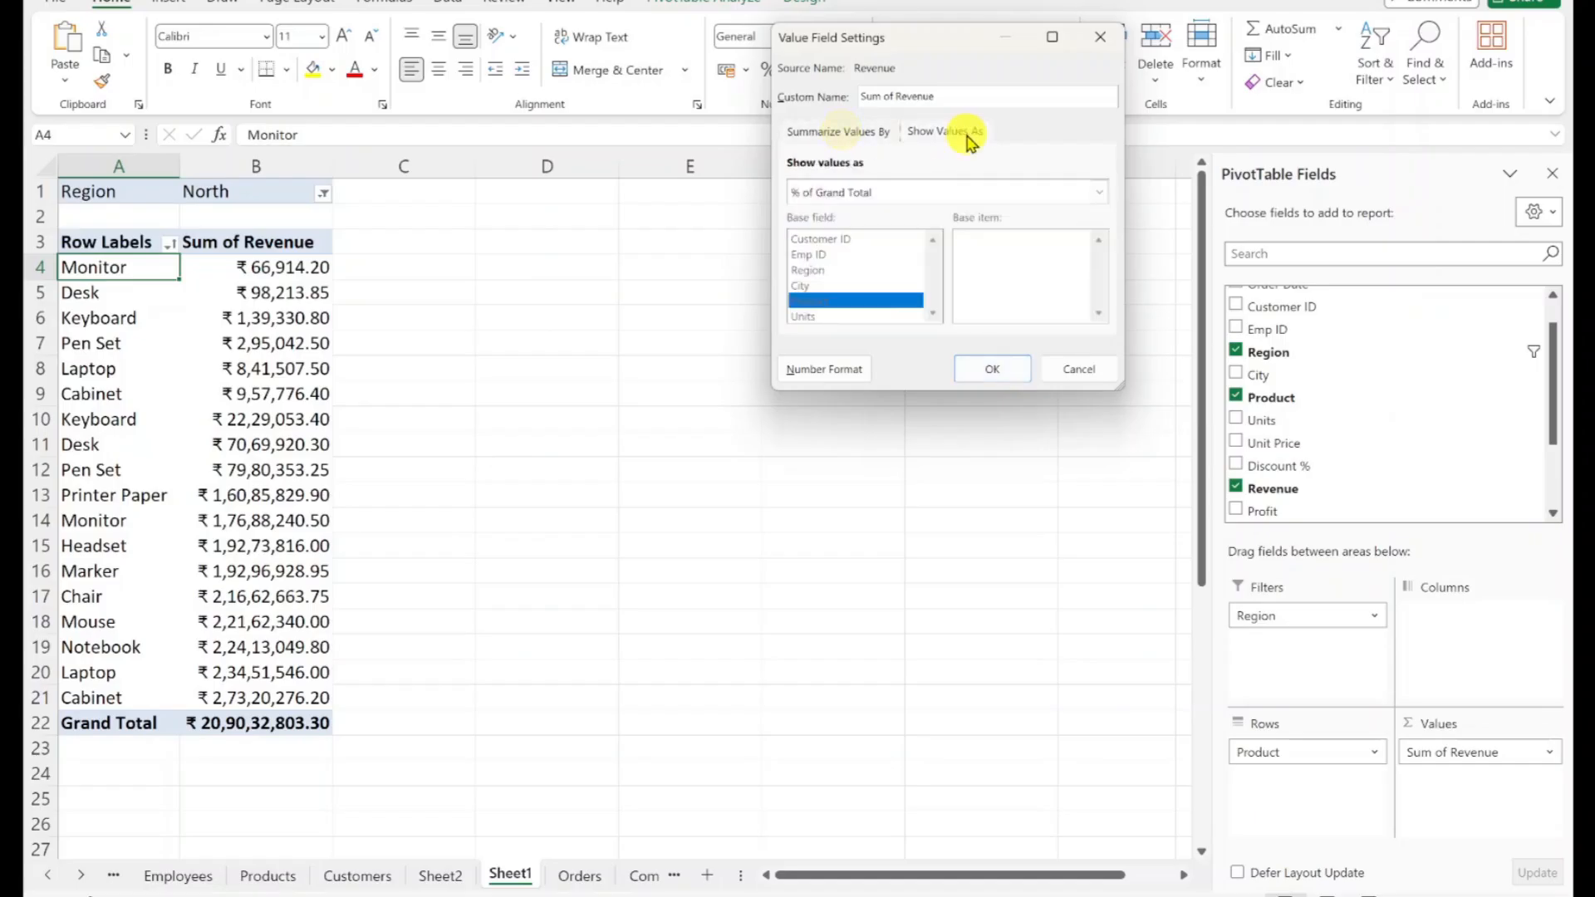
{"action": "left_click", "coordinate": [986, 366]}
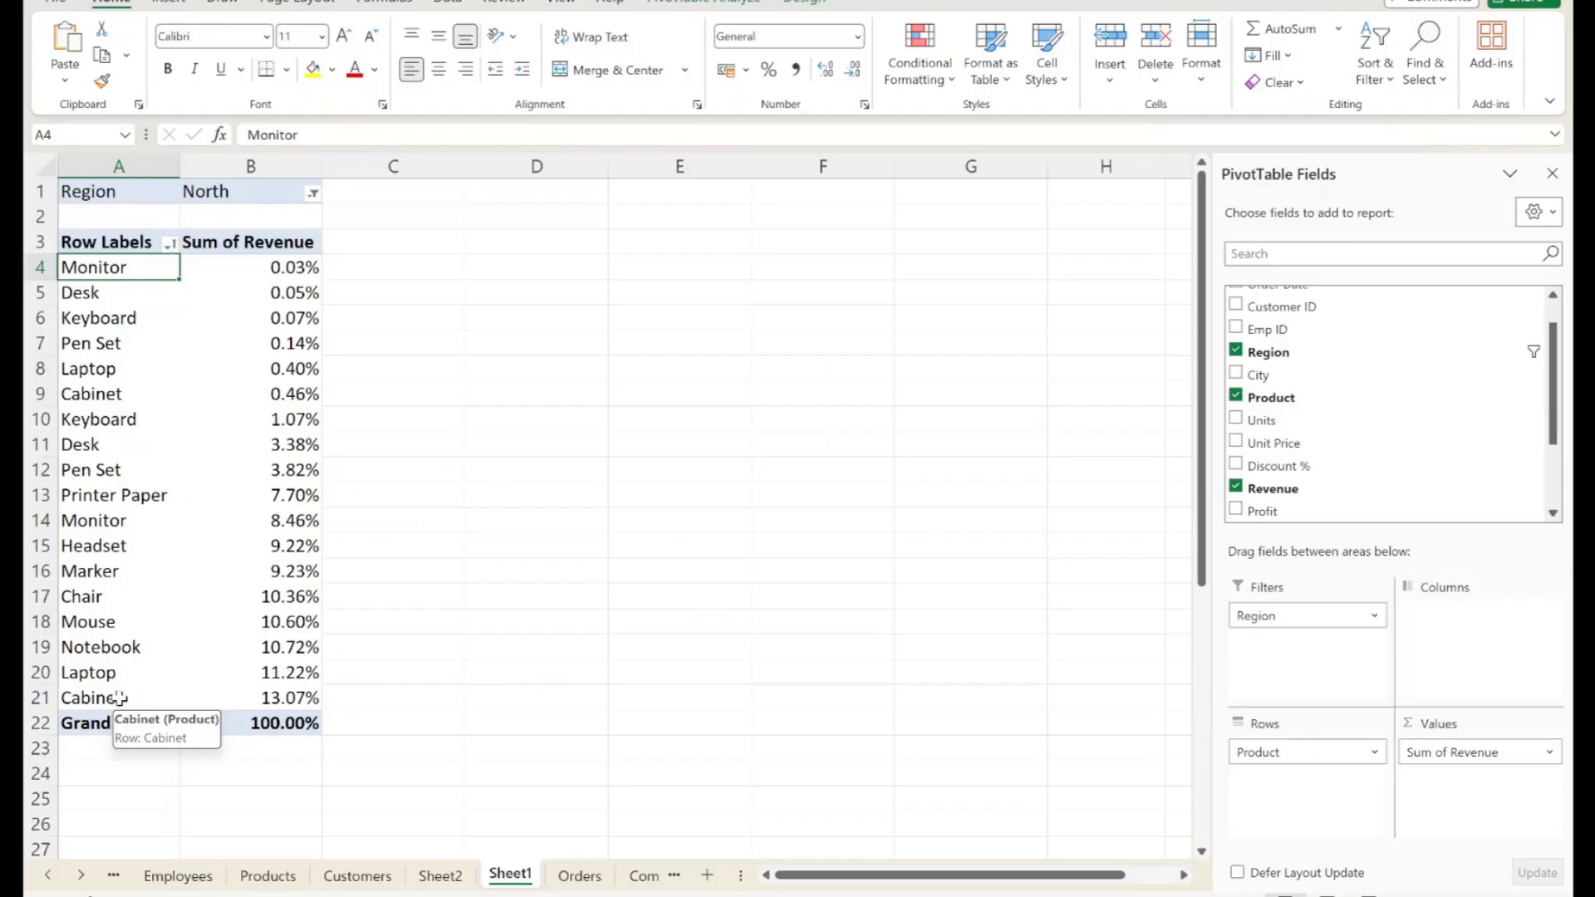
Step: Highlight the Cabinet, Notebook and Mouse rows near the end of the pivot table to examine their revenue shares
{"action": "left_click_drag", "start_coordinate": [117, 706], "coordinate": [263, 684]}
{"action": "left_click", "coordinate": [378, 698]}
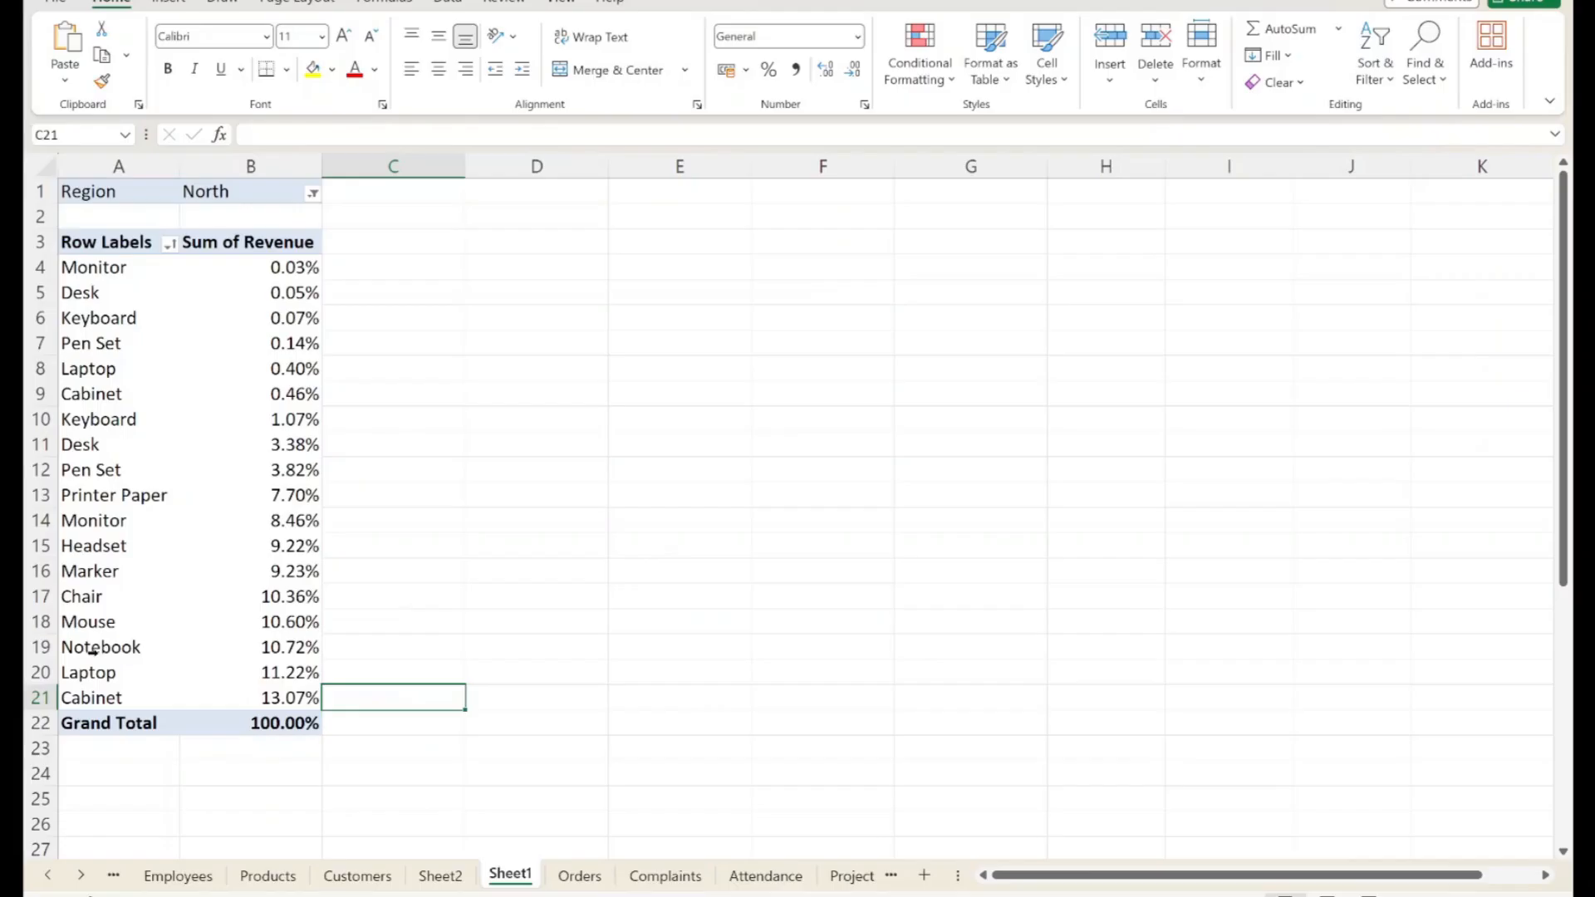
{"action": "left_click_drag", "start_coordinate": [100, 651], "coordinate": [274, 647]}
{"action": "left_click_drag", "start_coordinate": [90, 621], "coordinate": [303, 621]}
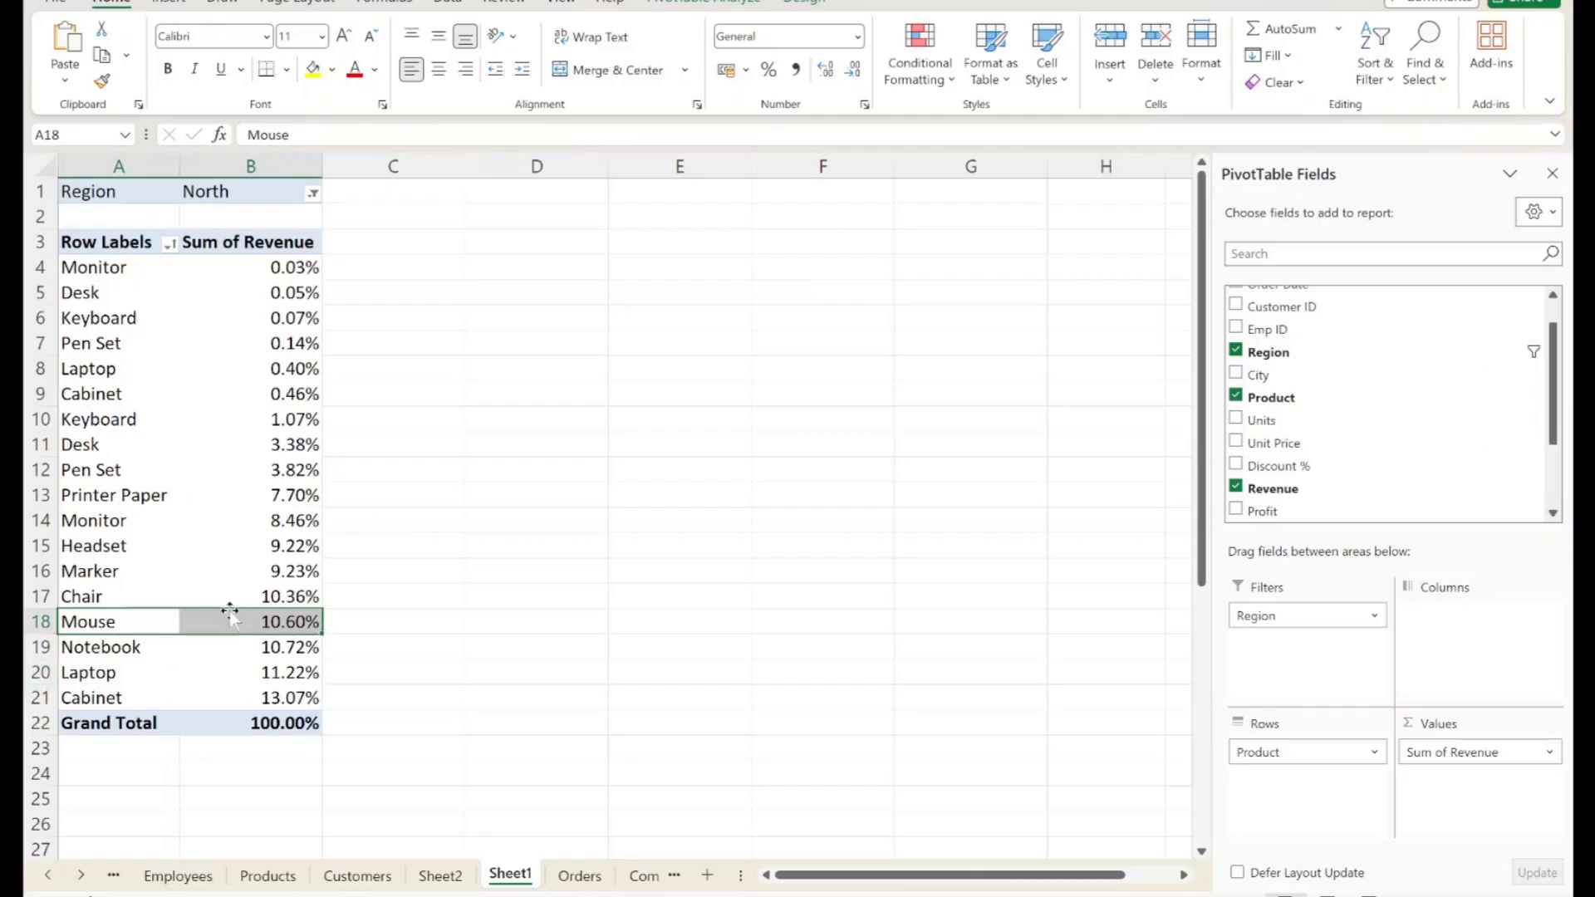
{"action": "left_click_drag", "start_coordinate": [338, 445], "coordinate": [441, 625]}
{"action": "left_click", "coordinate": [474, 363]}
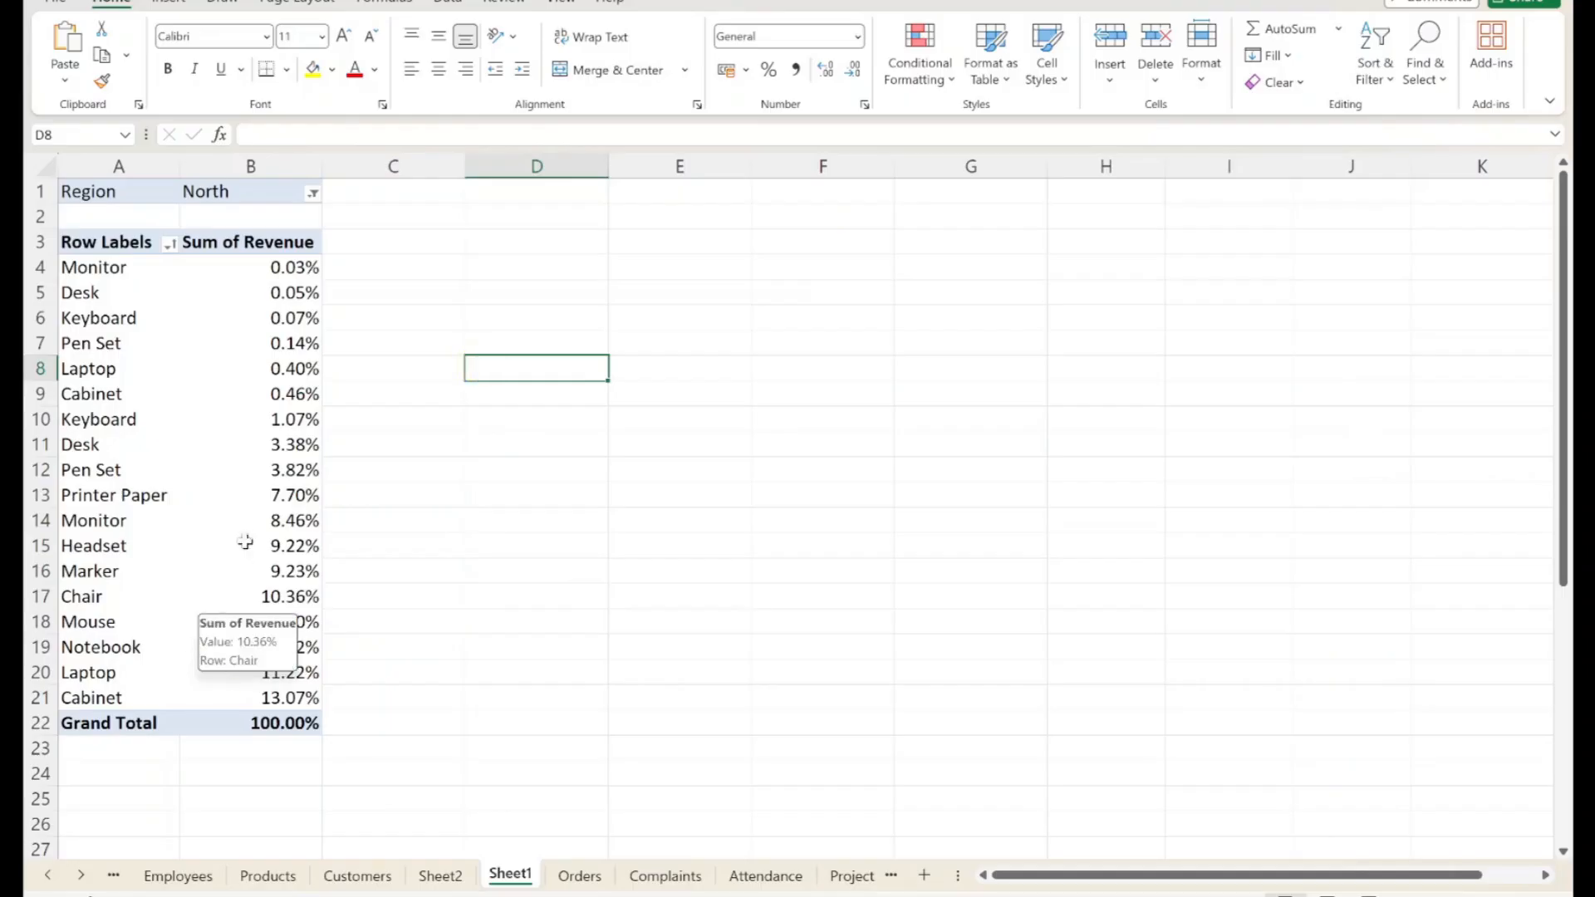
Step: Set the Sum of Revenue field to show its values with No Calculation
{"action": "left_click", "coordinate": [260, 503]}
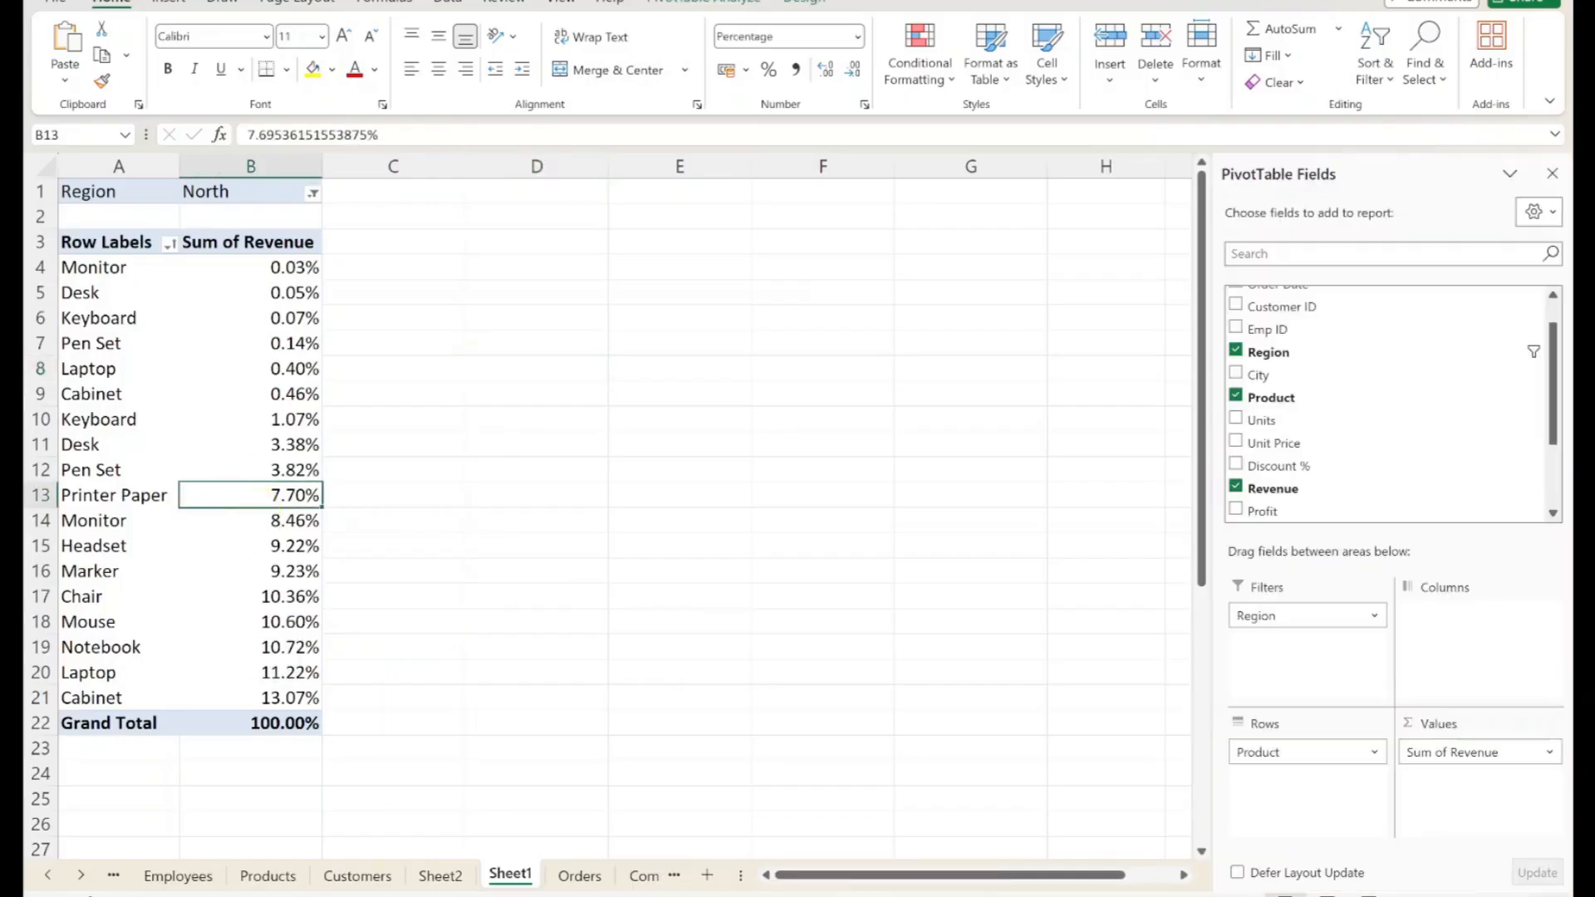
{"action": "left_click", "coordinate": [1506, 751]}
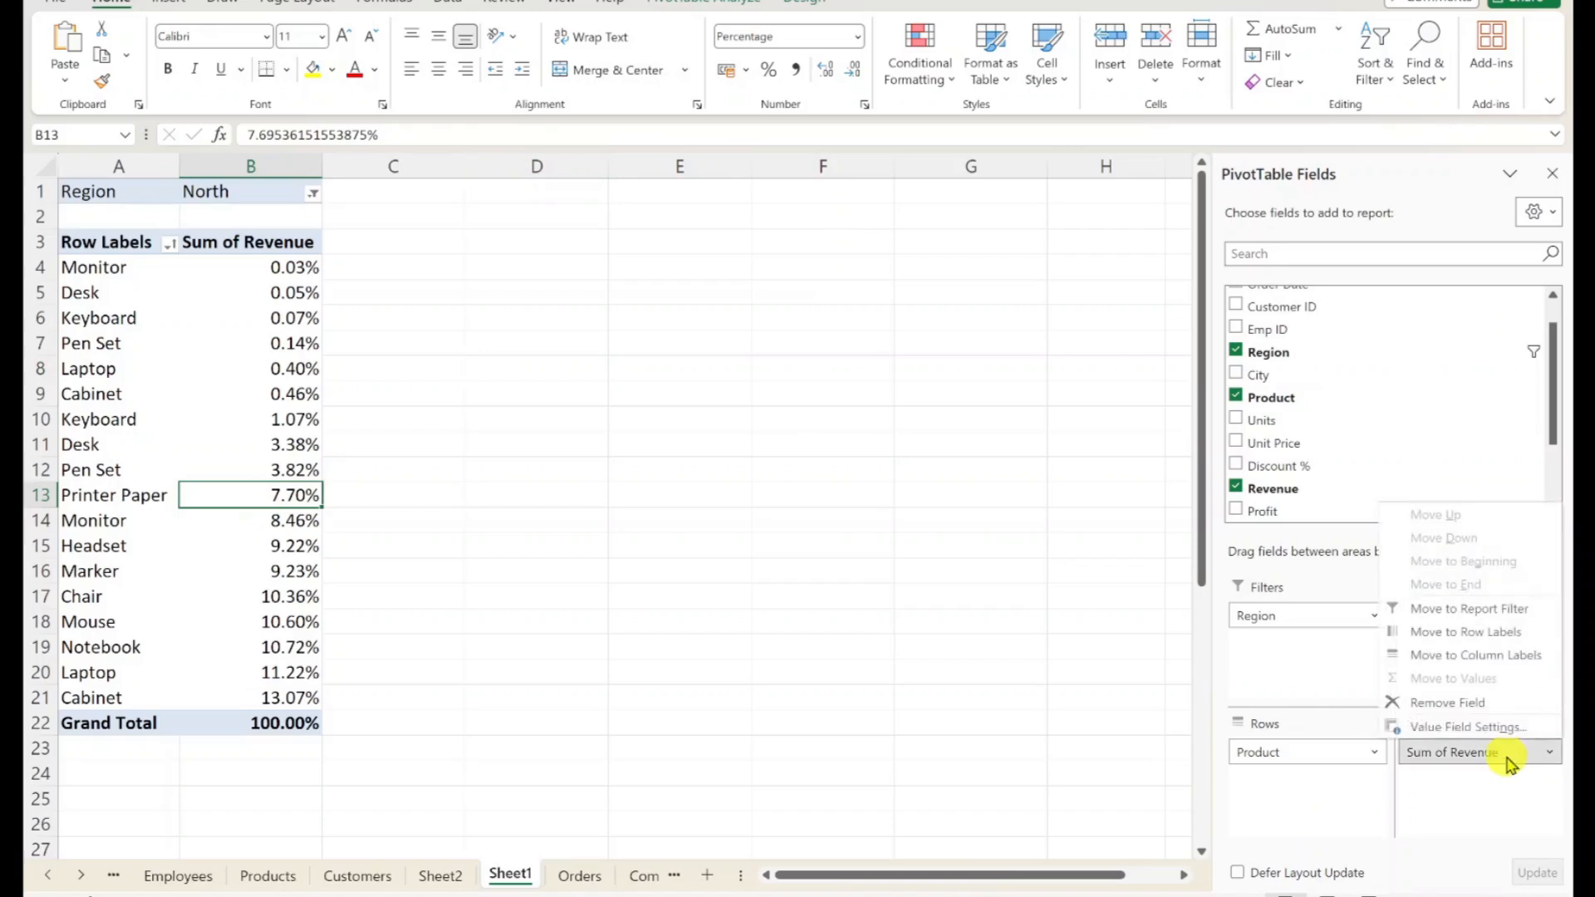
{"action": "left_click", "coordinate": [1483, 728]}
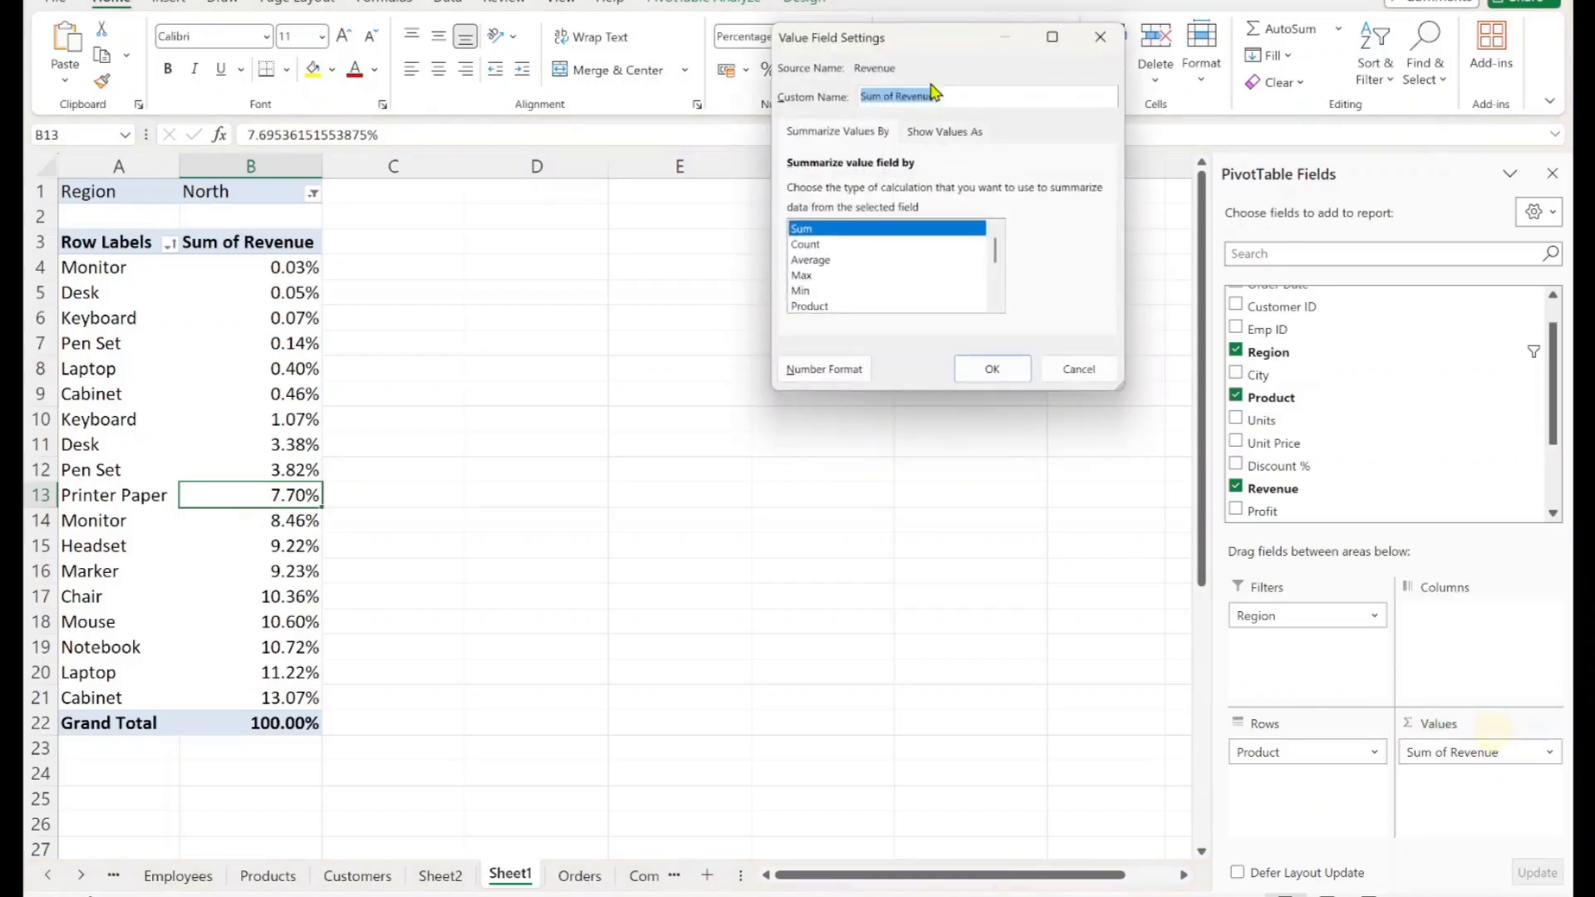
{"action": "left_click", "coordinate": [947, 138]}
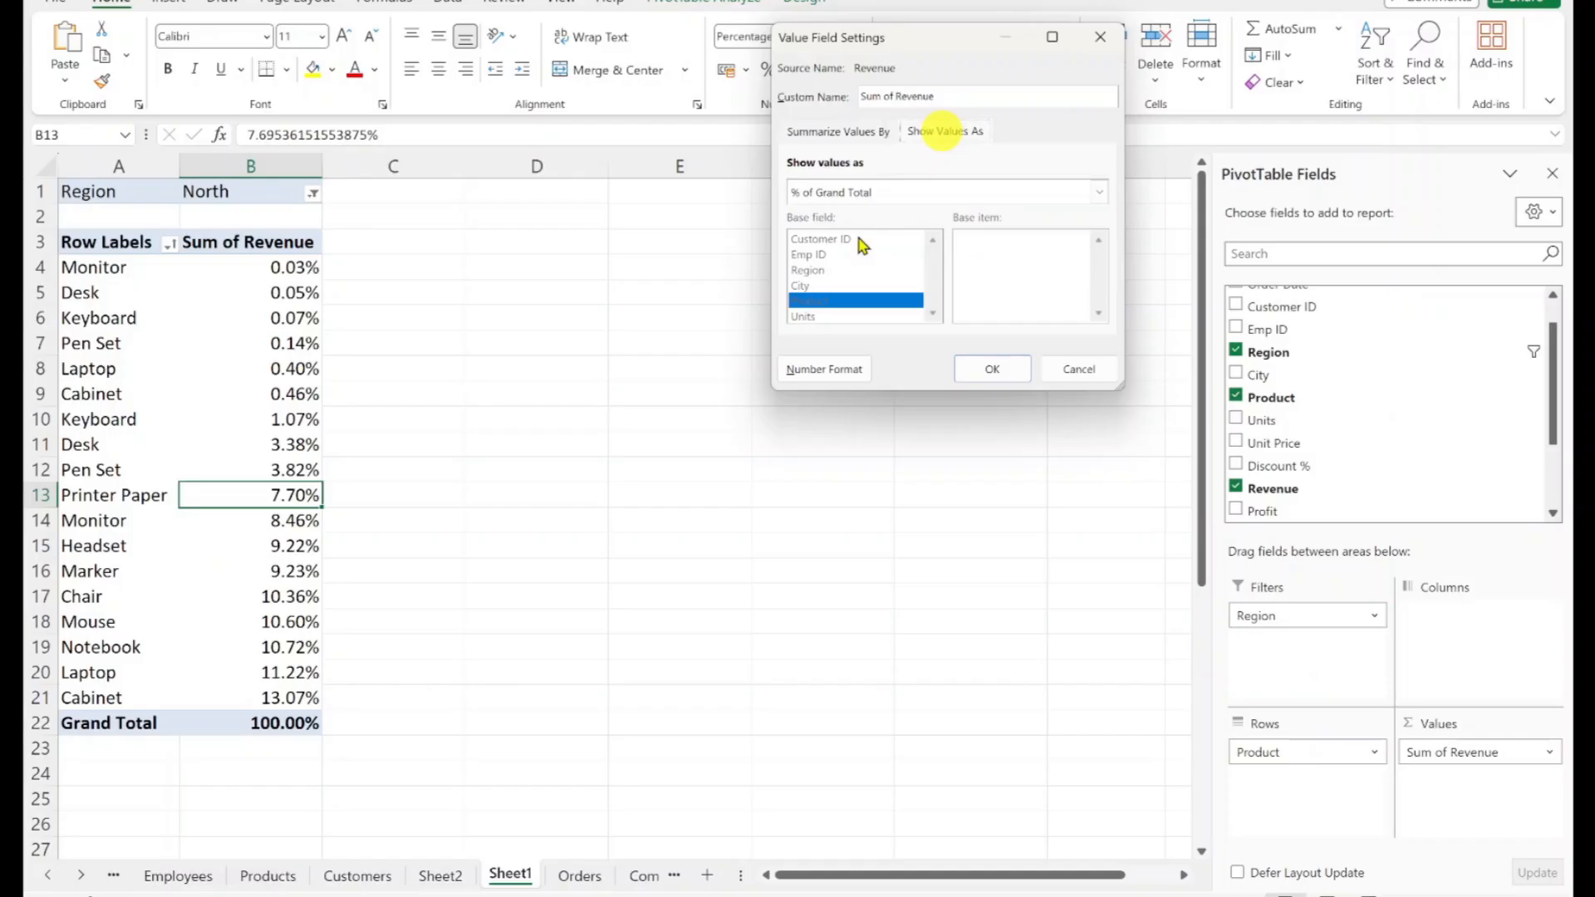
{"action": "left_click", "coordinate": [860, 193]}
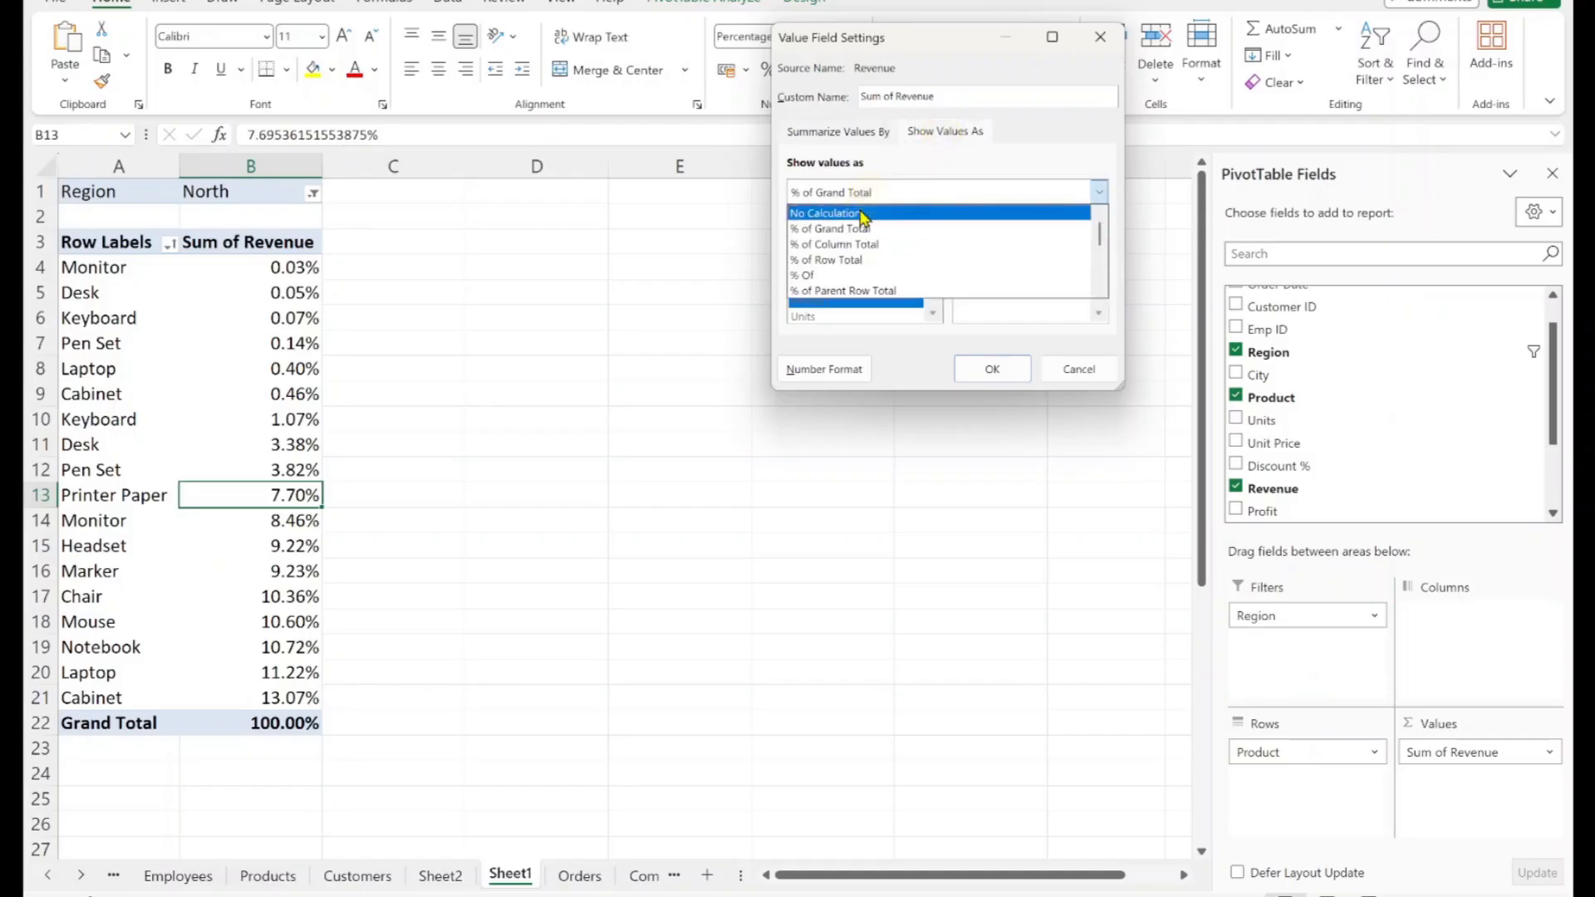
{"action": "left_click", "coordinate": [860, 208]}
{"action": "left_click", "coordinate": [993, 369]}
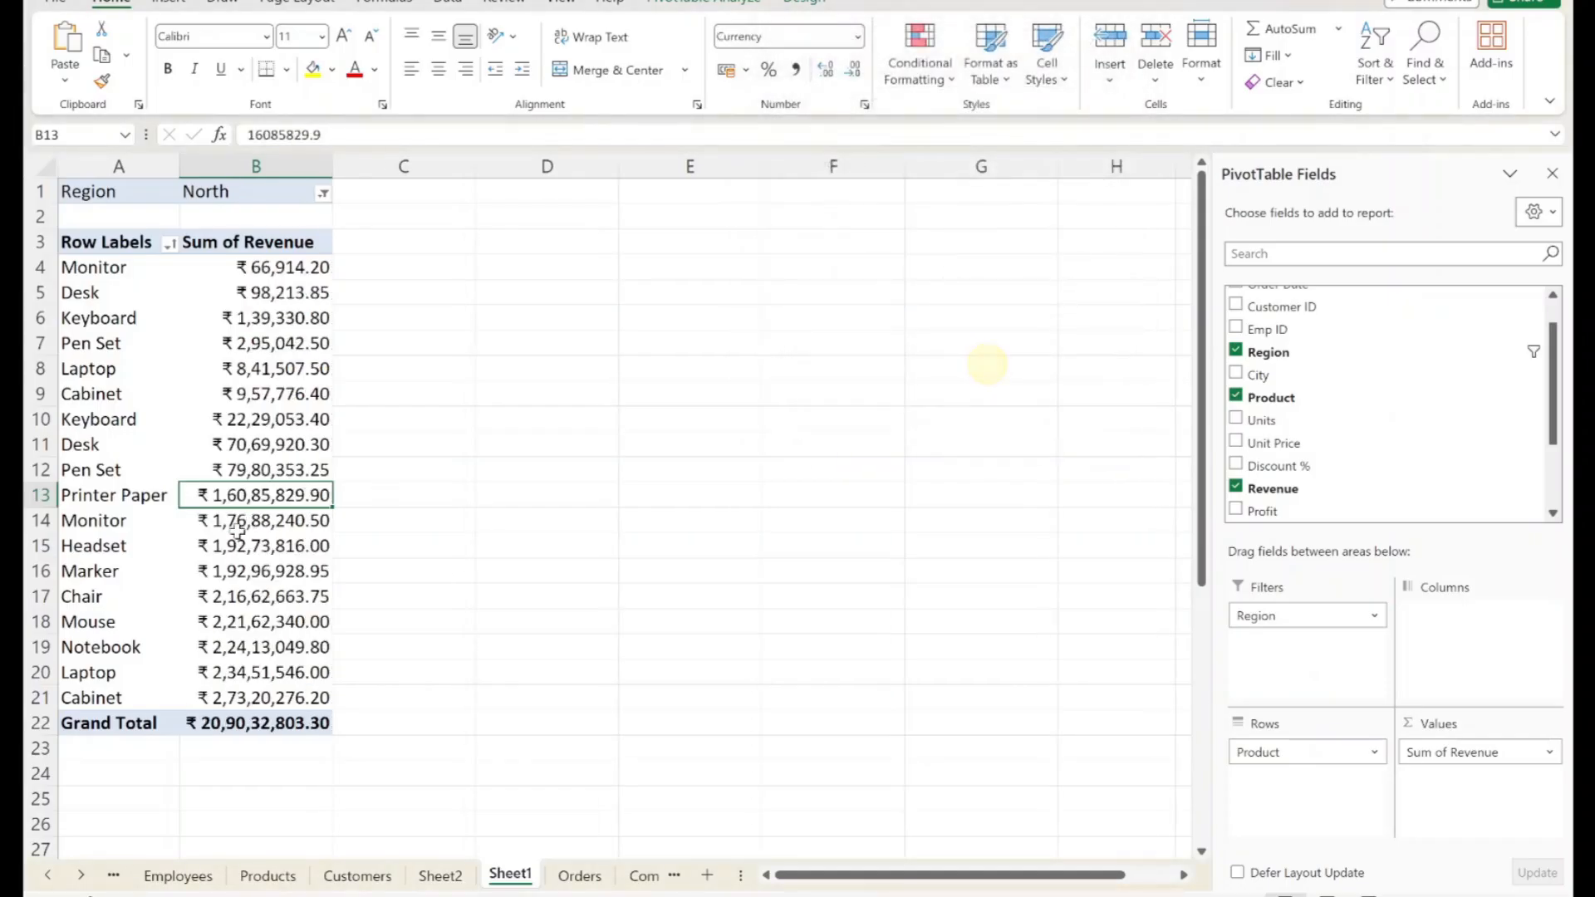
{"action": "mouse_move", "coordinate": [238, 532]}
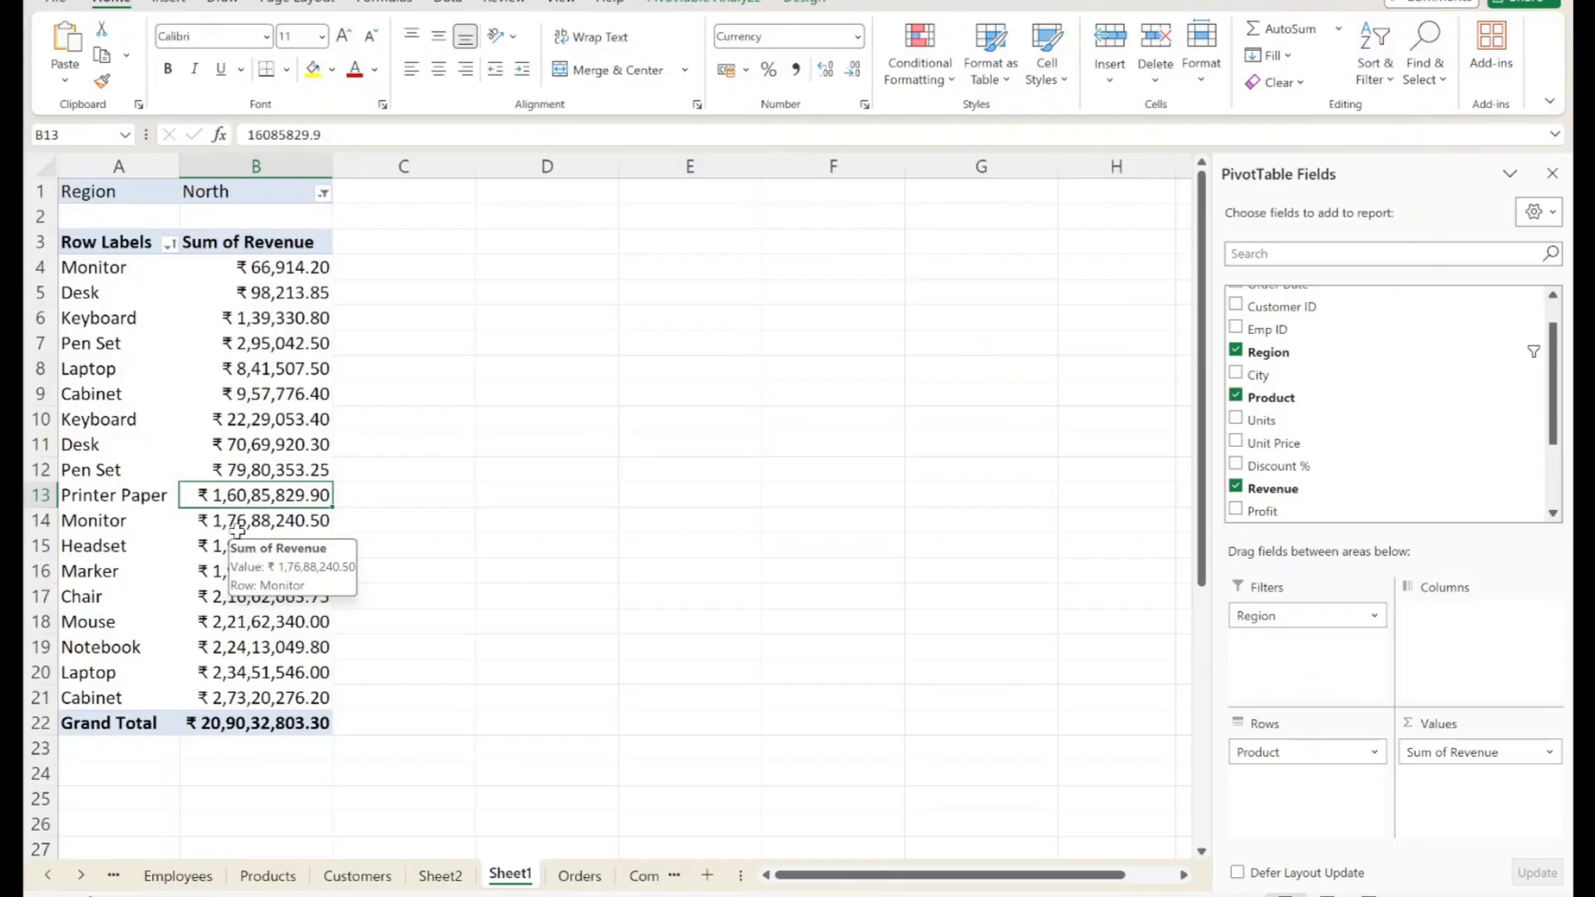
{"action": "left_click_drag", "start_coordinate": [407, 366], "coordinate": [494, 507]}
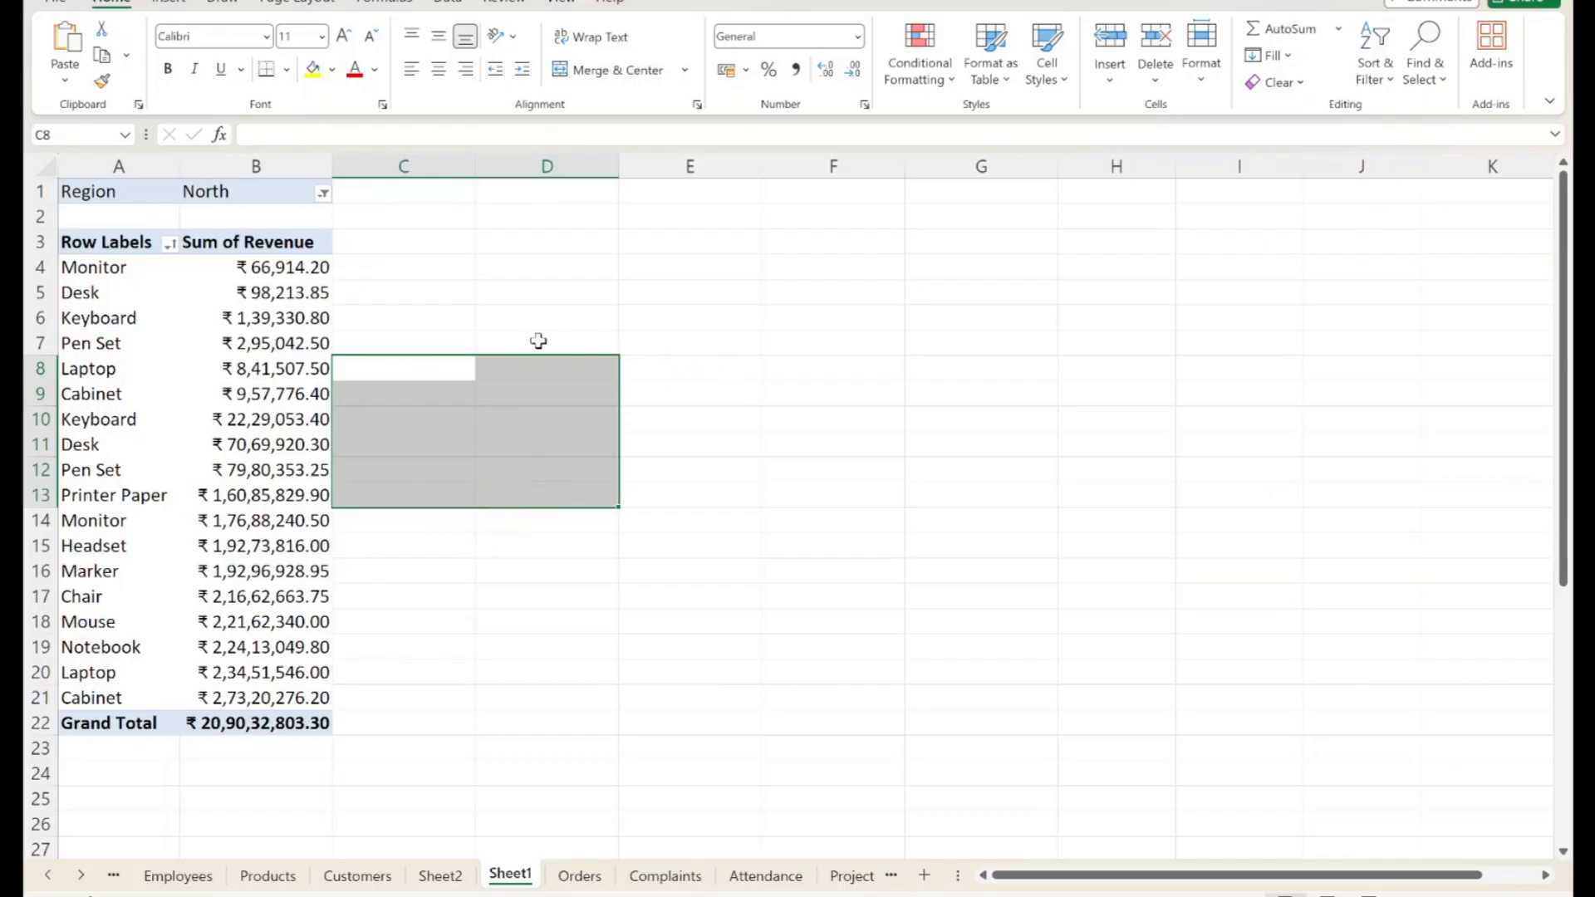
{"action": "left_click", "coordinate": [528, 312]}
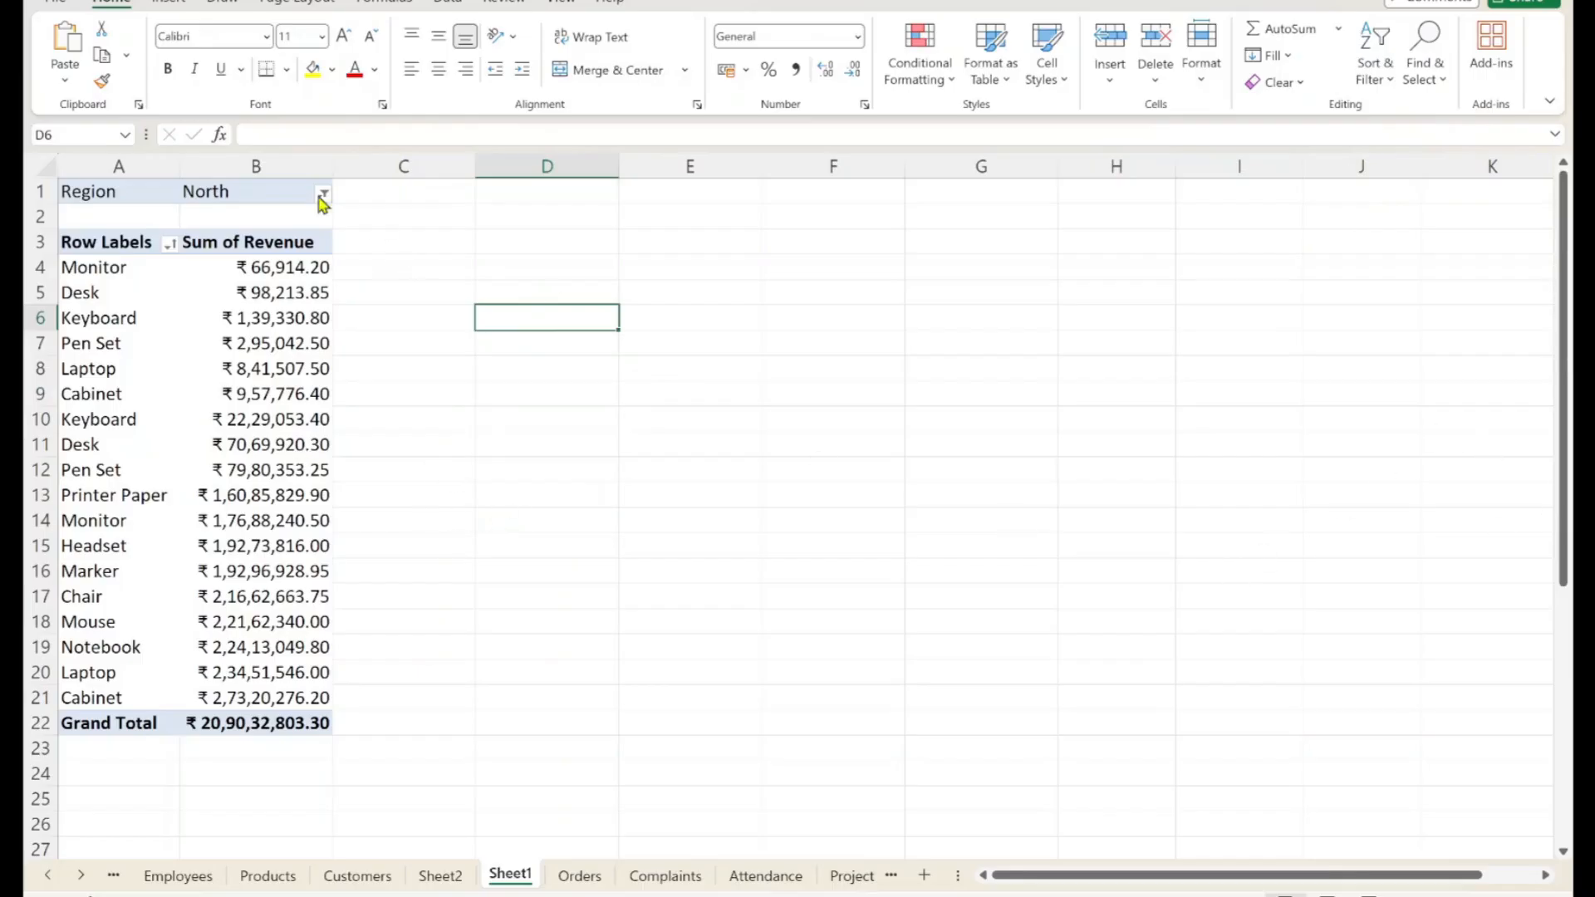
{"action": "left_click", "coordinate": [102, 268]}
{"action": "right_click", "coordinate": [103, 268]}
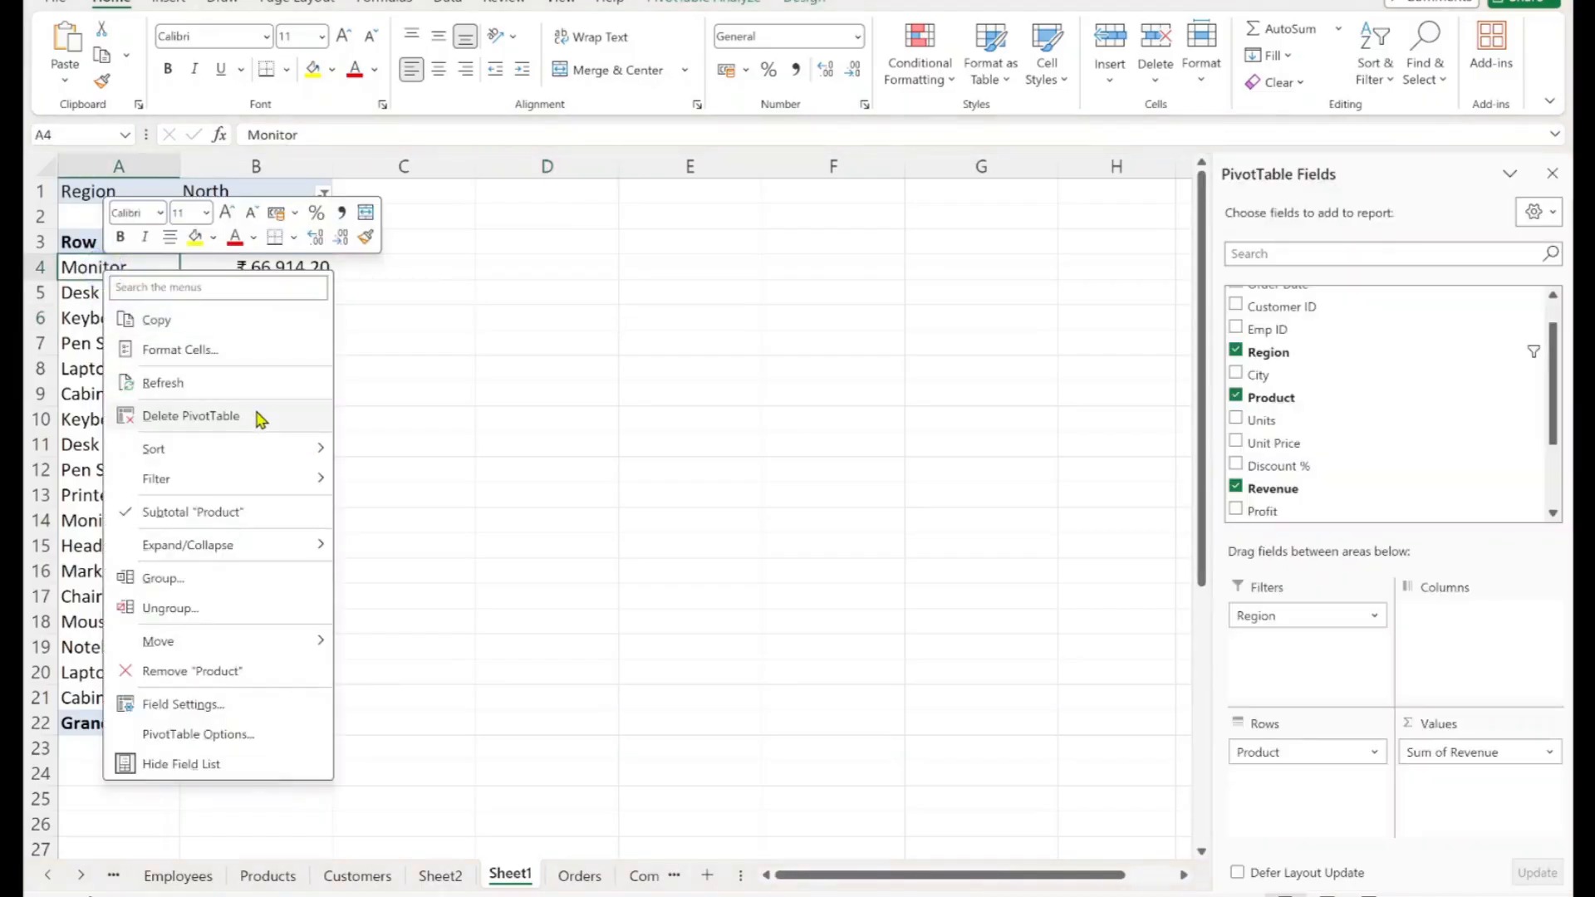
{"action": "left_click", "coordinate": [551, 376]}
Step: Sort the pivot table products by Sum of Revenue from largest to smallest
{"action": "left_click", "coordinate": [252, 317]}
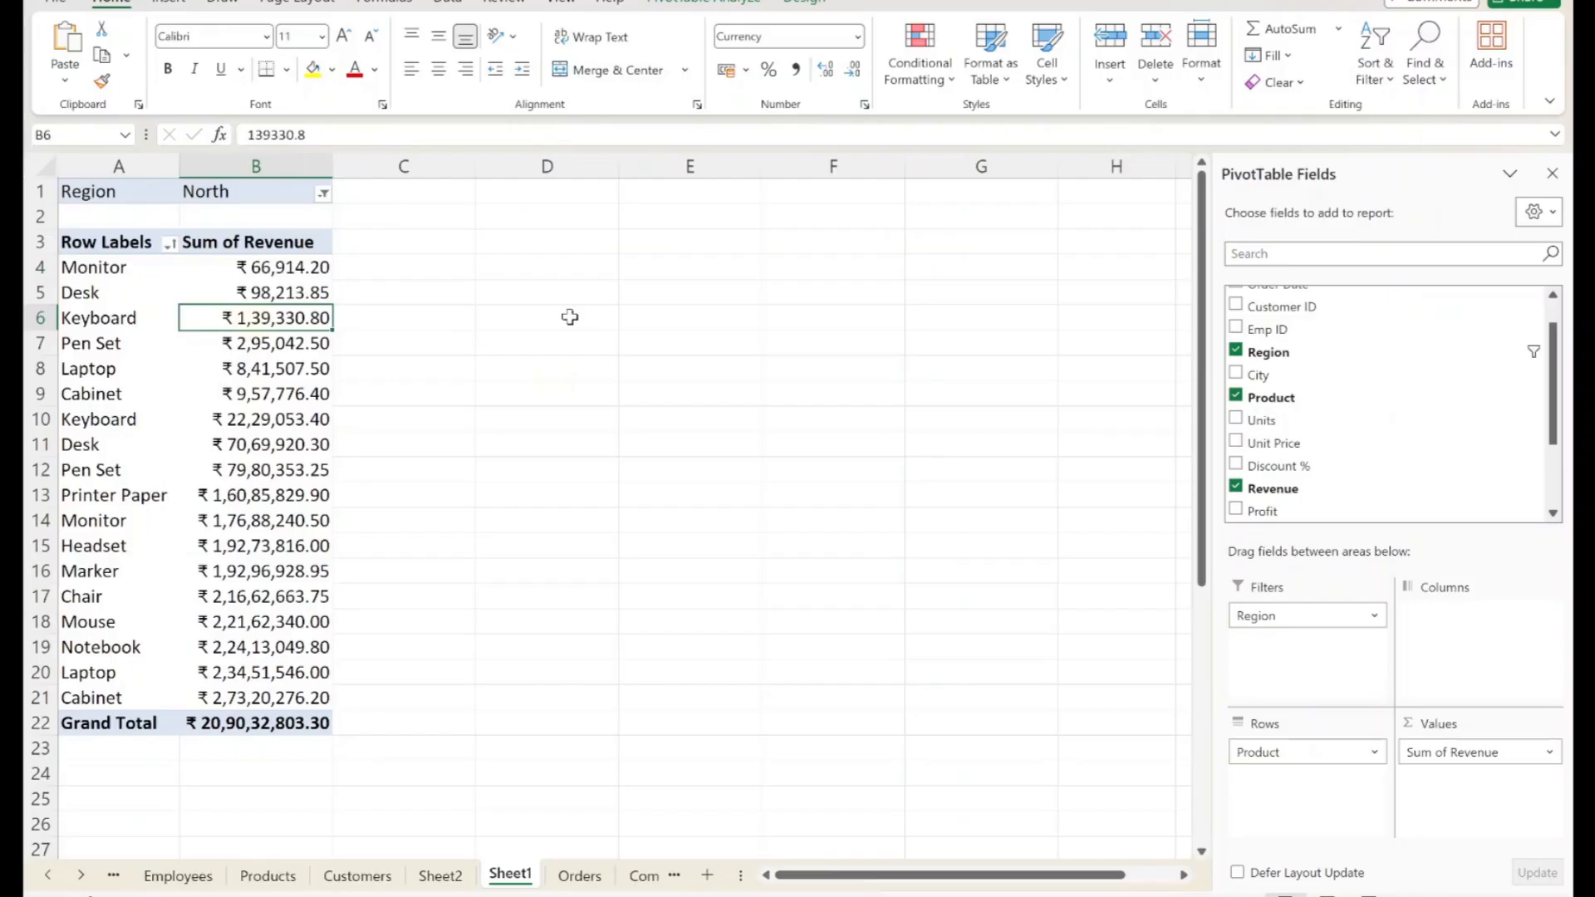
{"action": "right_click", "coordinate": [278, 317]}
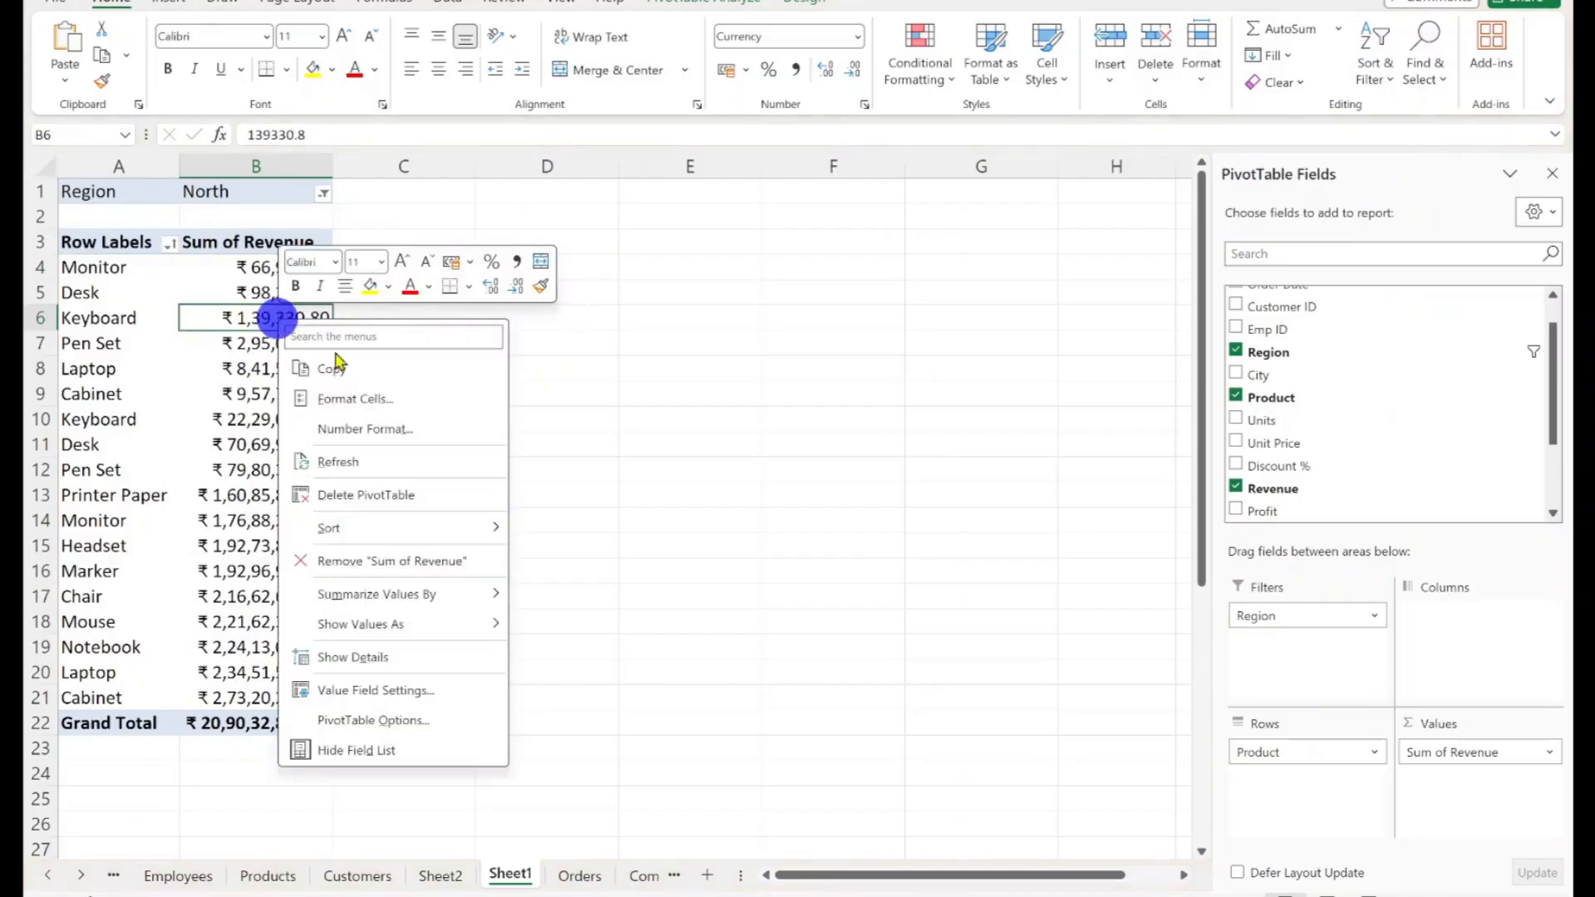
{"action": "mouse_move", "coordinate": [477, 532]}
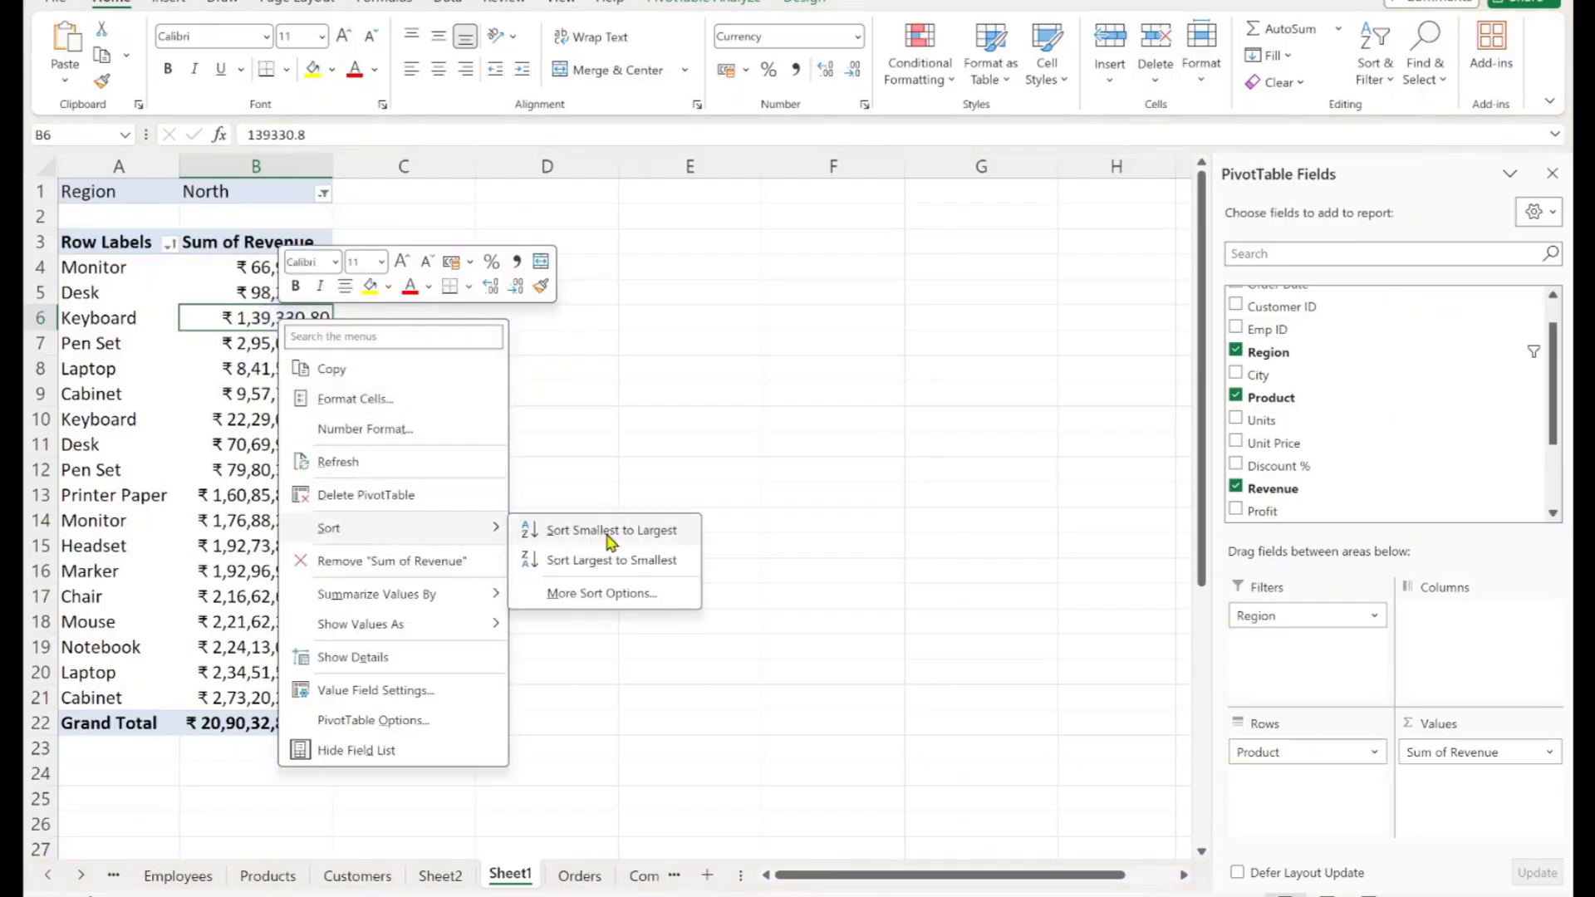
{"action": "left_click", "coordinate": [611, 560]}
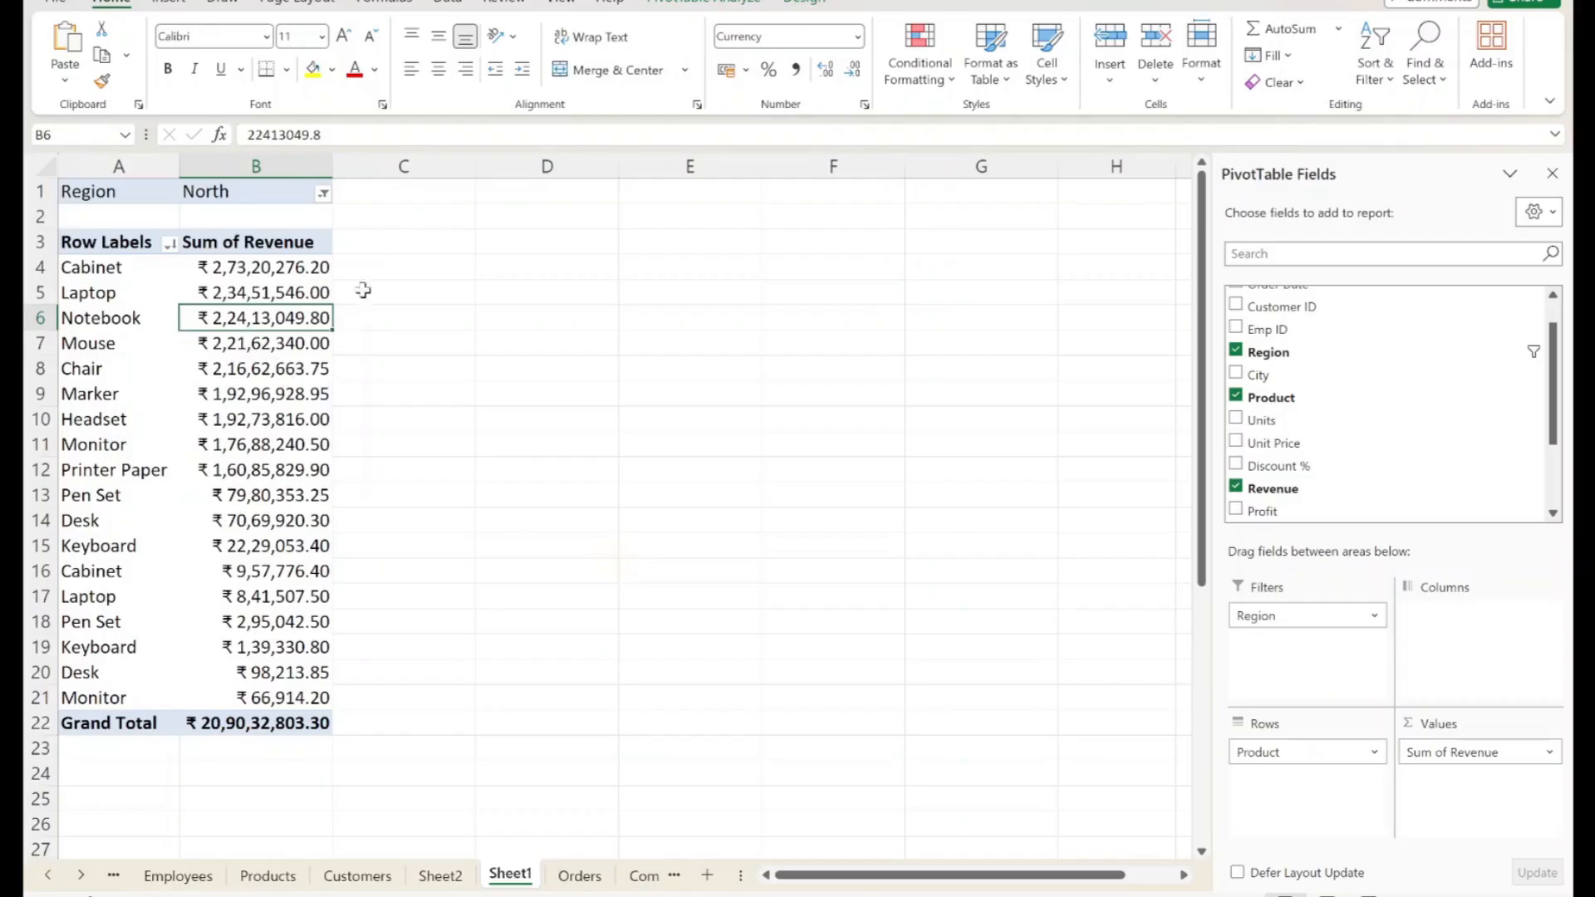
Step: Highlight the first three product rows and then the first five, Cabinet through Chair, to examine the highest revenues
{"action": "left_click", "coordinate": [102, 258]}
{"action": "left_click_drag", "start_coordinate": [100, 268], "coordinate": [221, 313]}
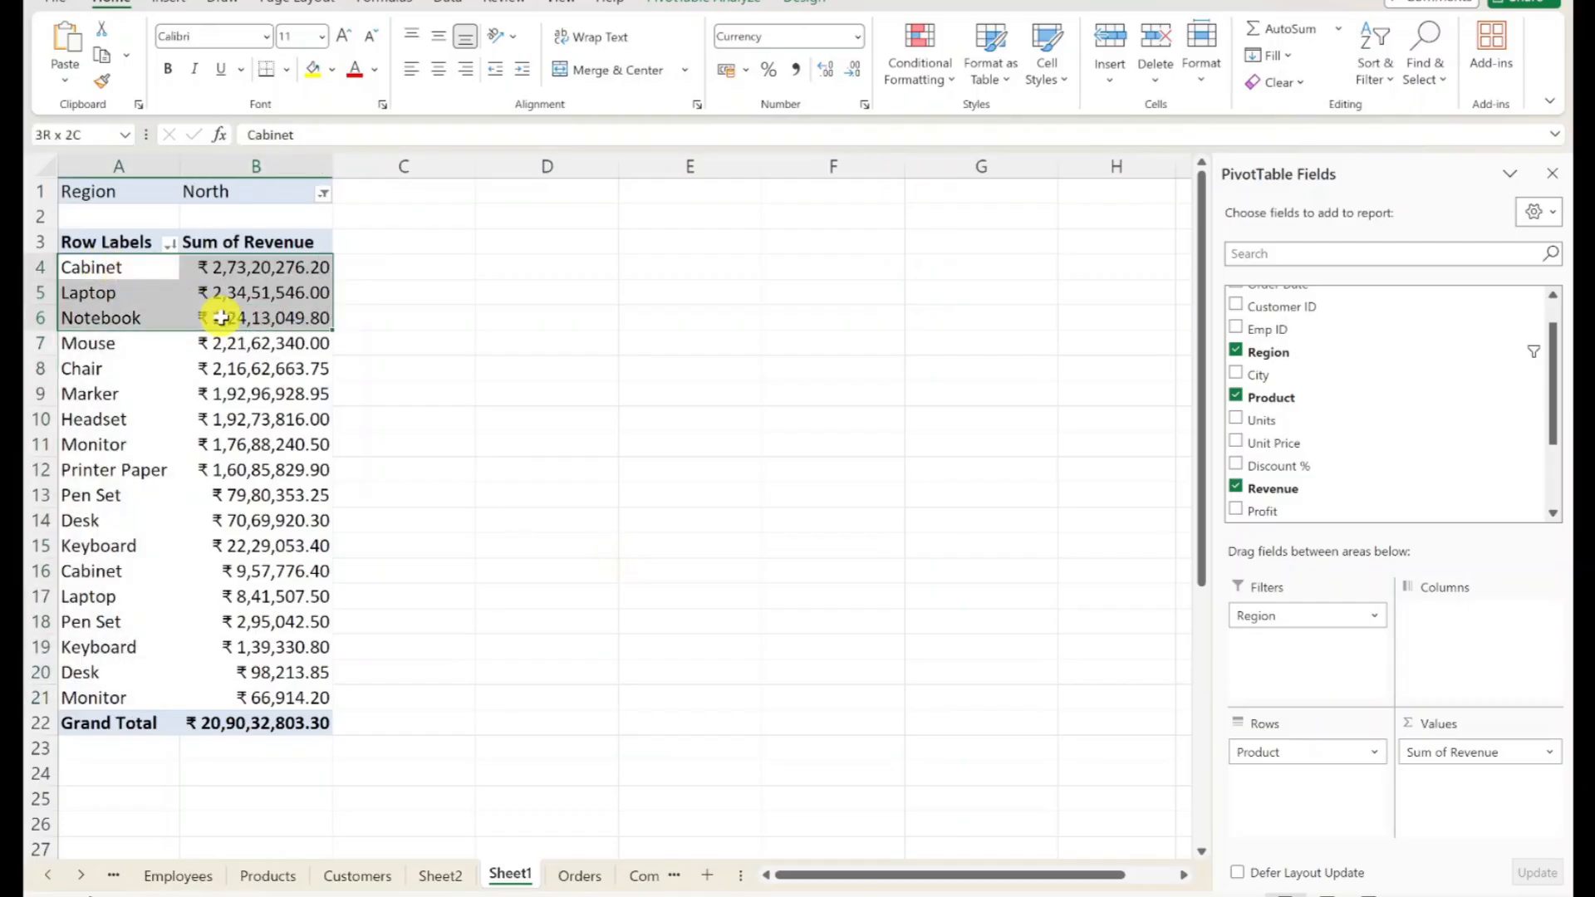
{"action": "left_click", "coordinate": [590, 367]}
{"action": "left_click", "coordinate": [143, 266]}
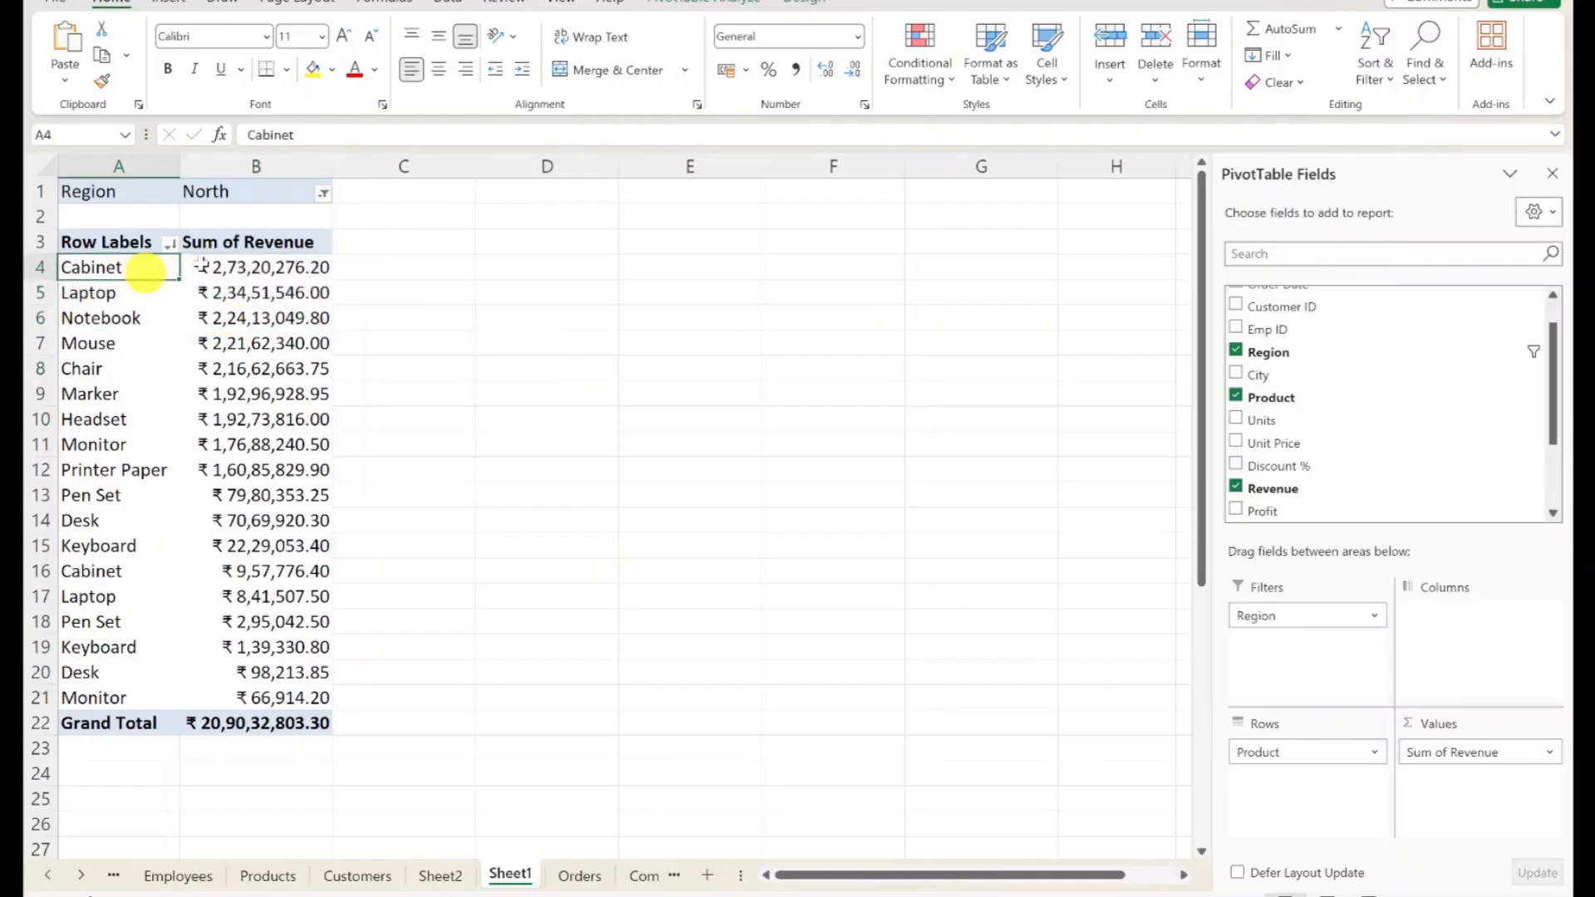
{"action": "left_click_drag", "start_coordinate": [158, 267], "coordinate": [274, 369]}
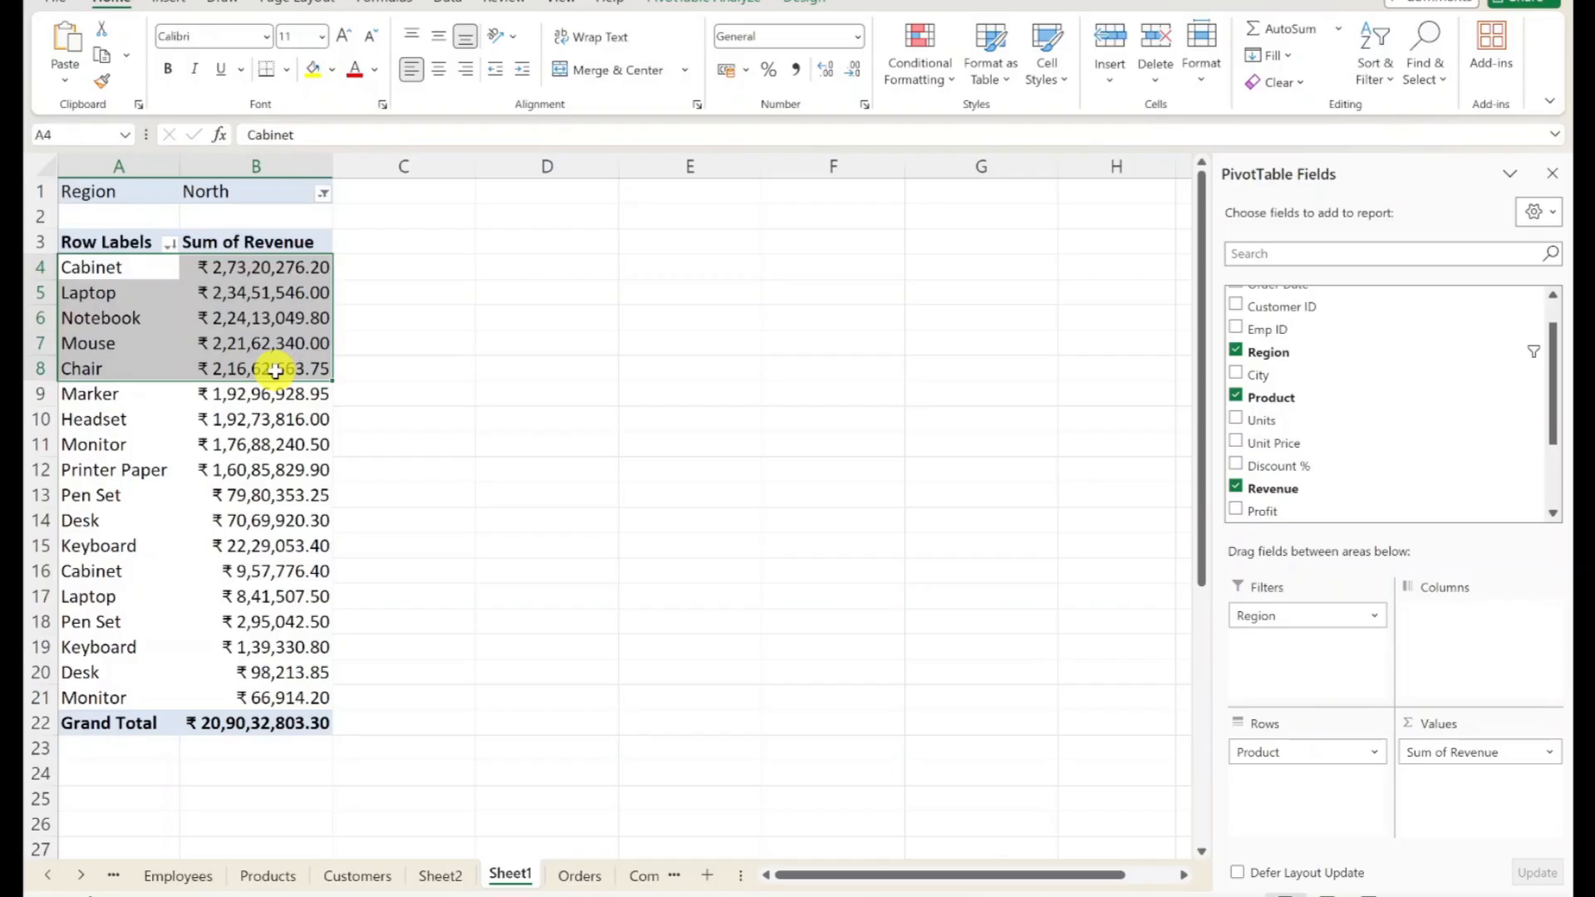
{"action": "left_click", "coordinate": [140, 267]}
{"action": "right_click", "coordinate": [140, 267]}
{"action": "mouse_move", "coordinate": [240, 474]}
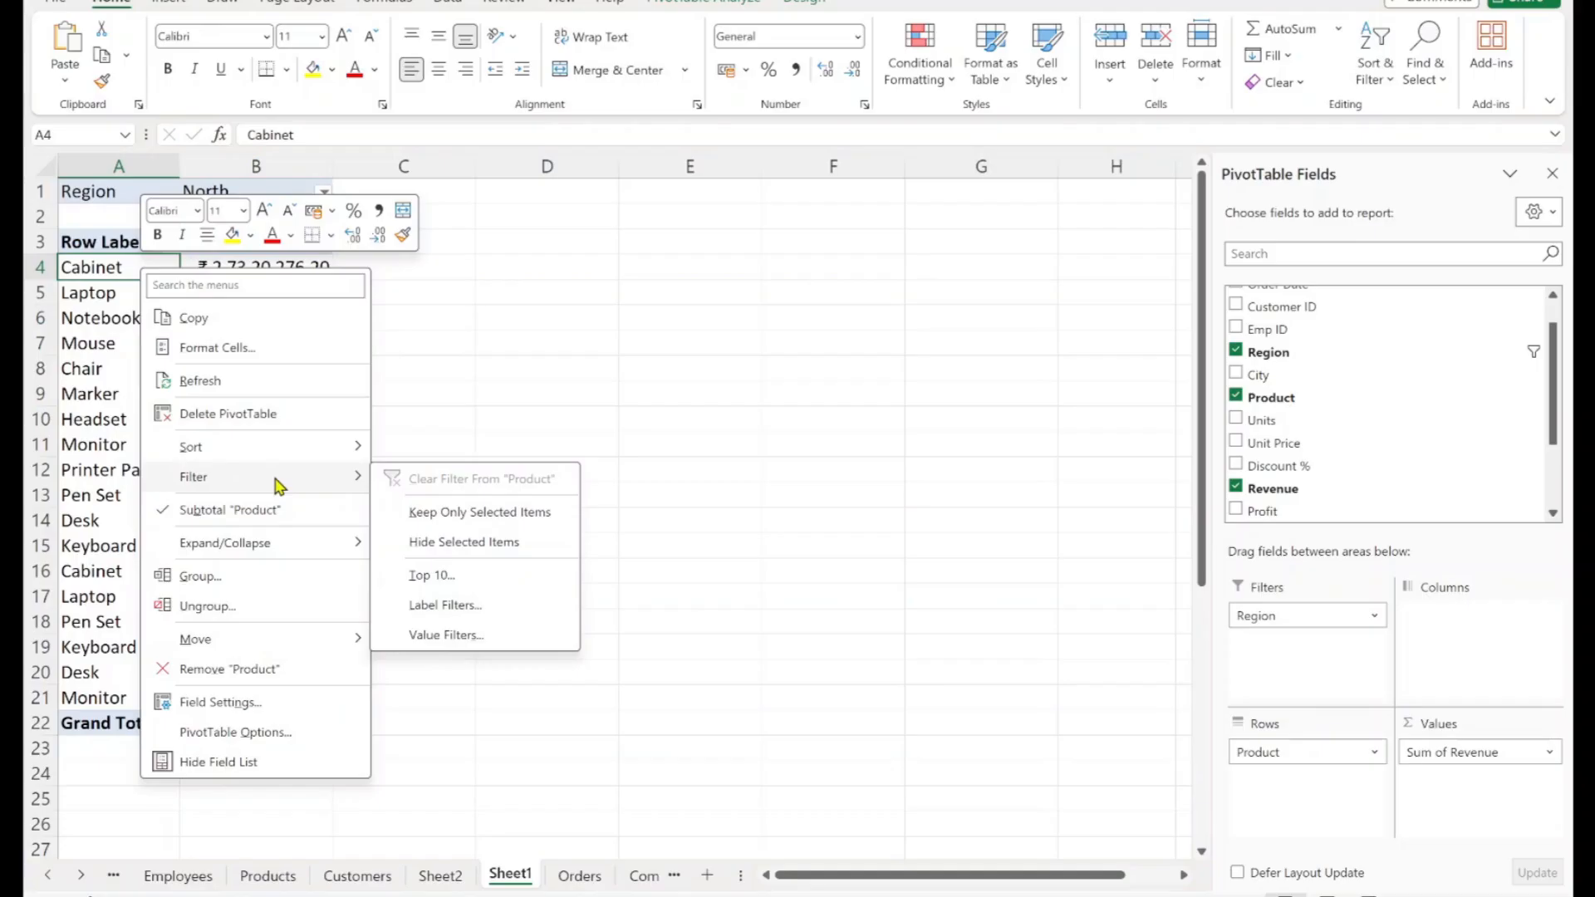
{"action": "left_click", "coordinate": [119, 445]}
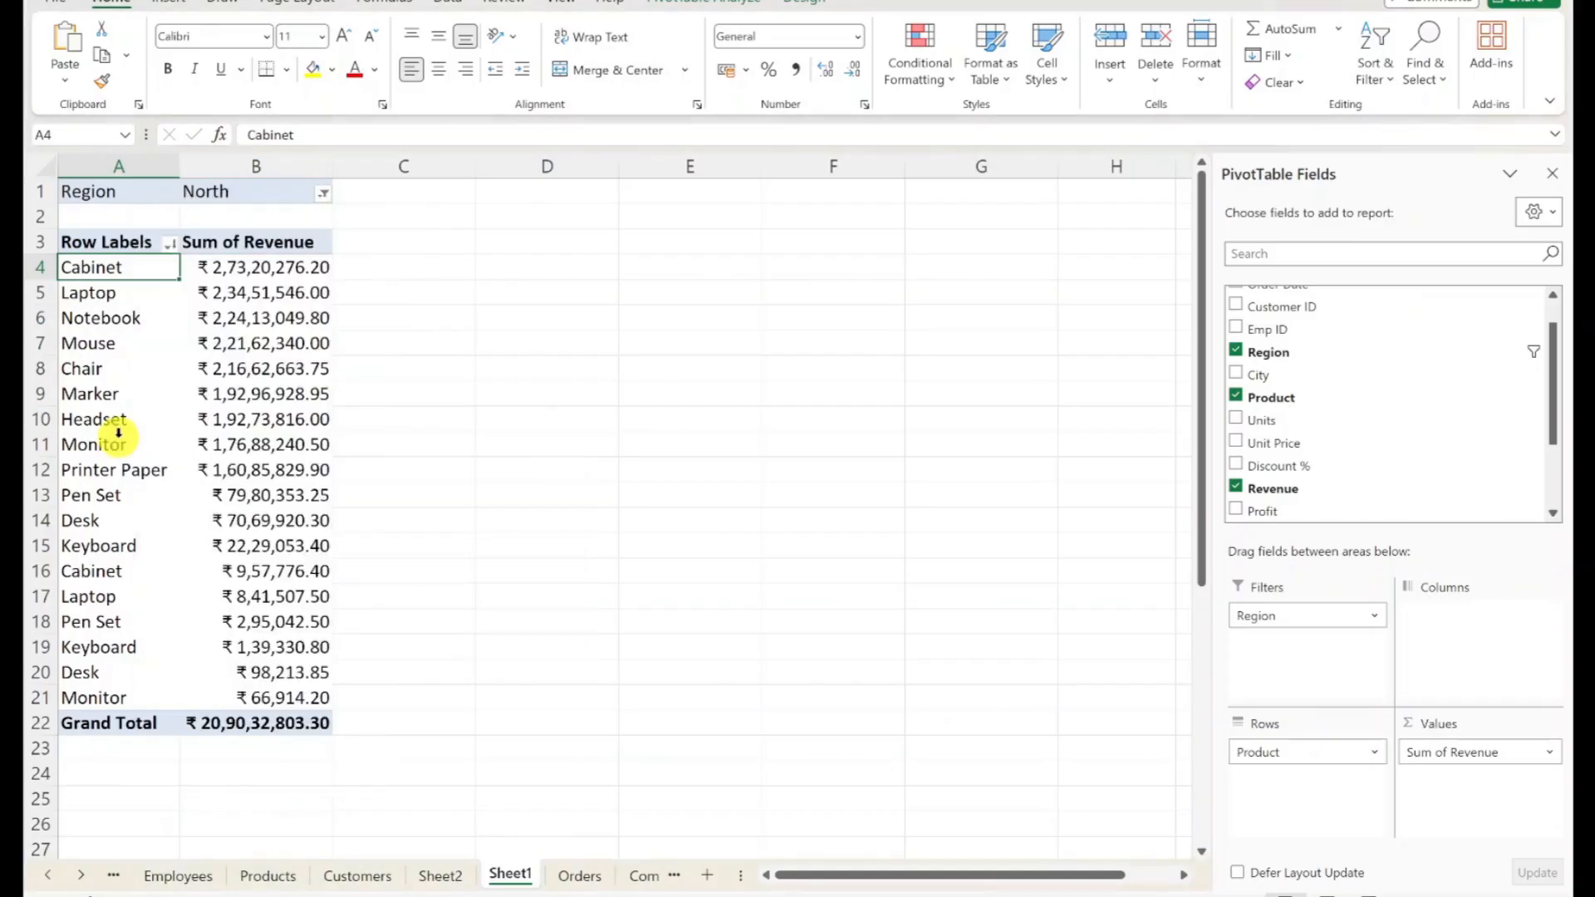
Step: Filter the Product row labels to the top 5 items by Sum of Revenue
{"action": "right_click", "coordinate": [119, 445]}
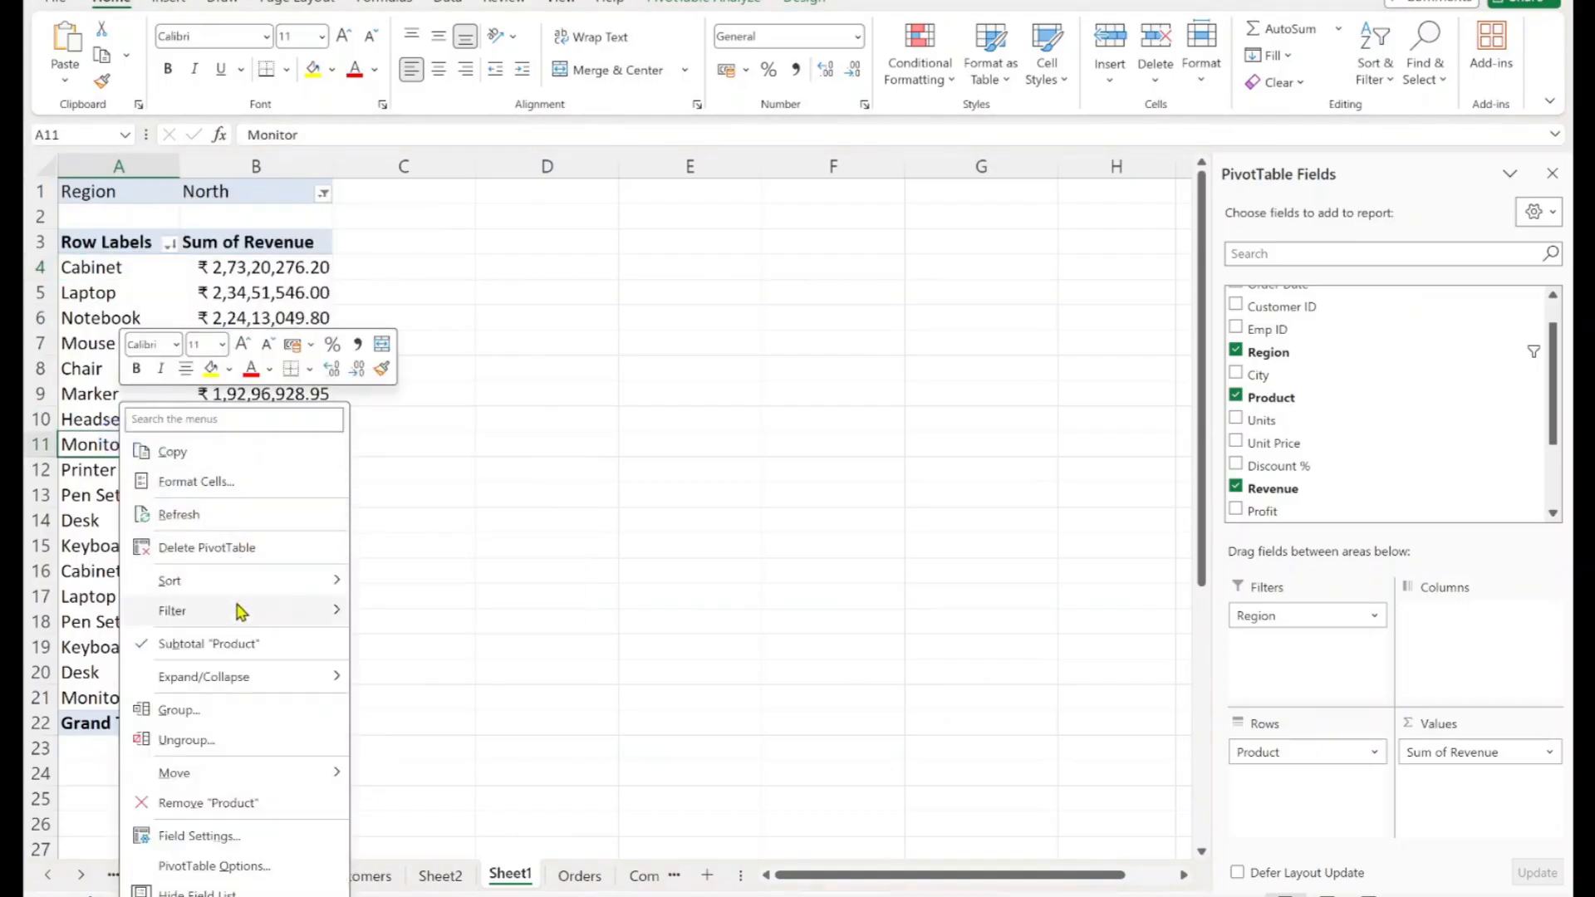
{"action": "mouse_move", "coordinate": [240, 622]}
{"action": "left_click", "coordinate": [428, 711]}
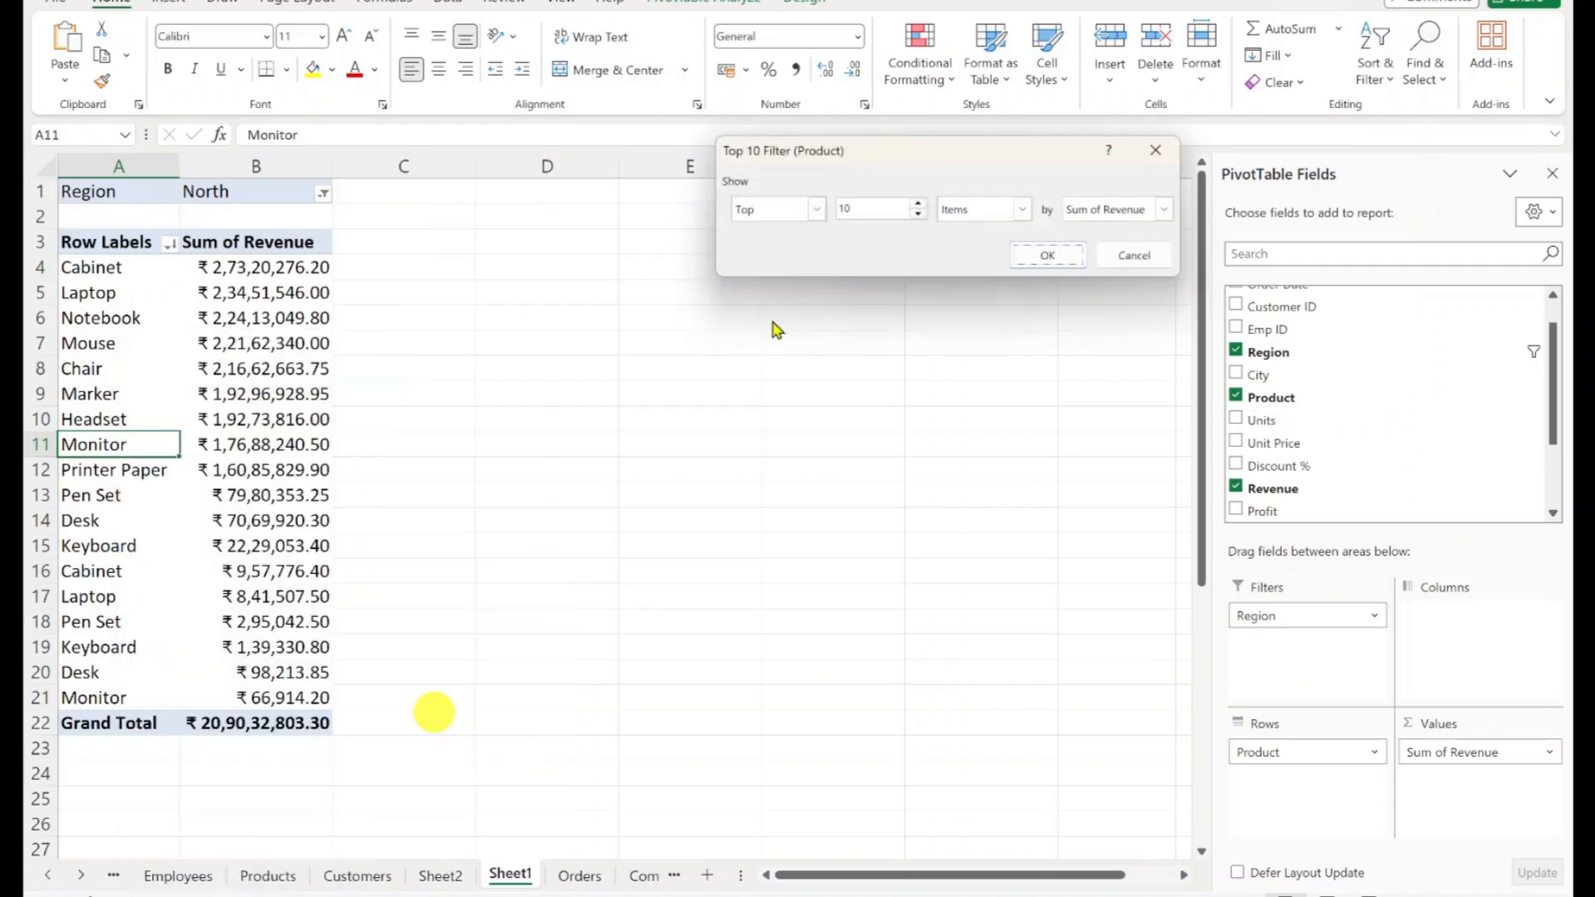
{"action": "double_click", "coordinate": [858, 208]}
{"action": "key", "text": "BackSpace"}
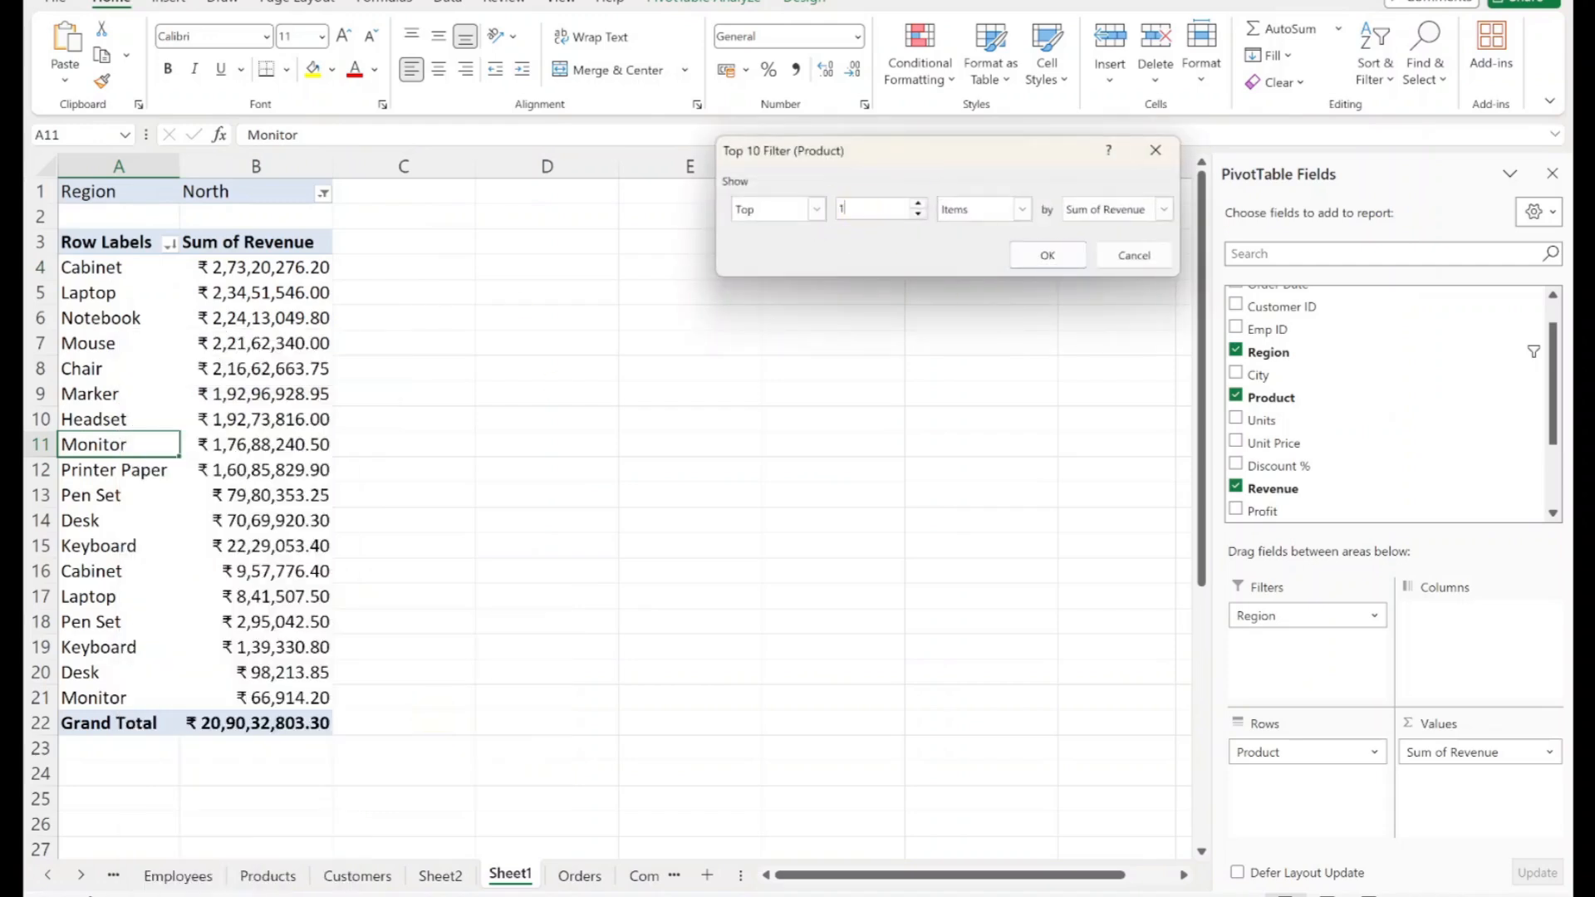
{"action": "type", "text": "5"}
{"action": "key", "text": "Return"}
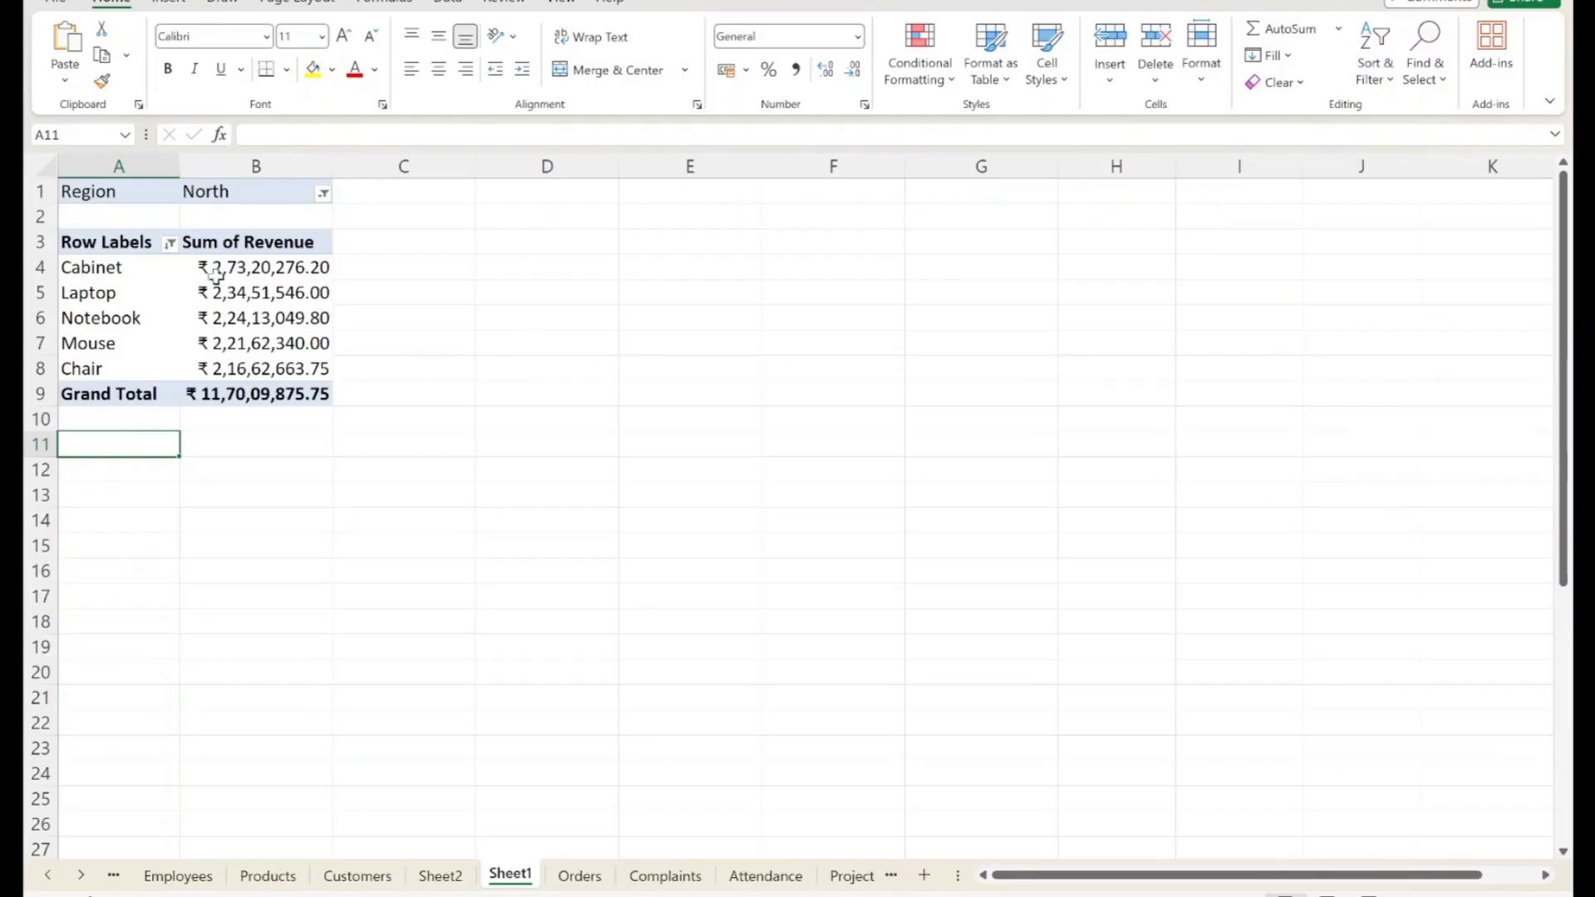
Step: Highlight the filtered product rows from the header through Chair, and the Laptop row, to review their revenues
{"action": "left_click", "coordinate": [125, 243]}
{"action": "left_click_drag", "start_coordinate": [124, 244], "coordinate": [374, 366]}
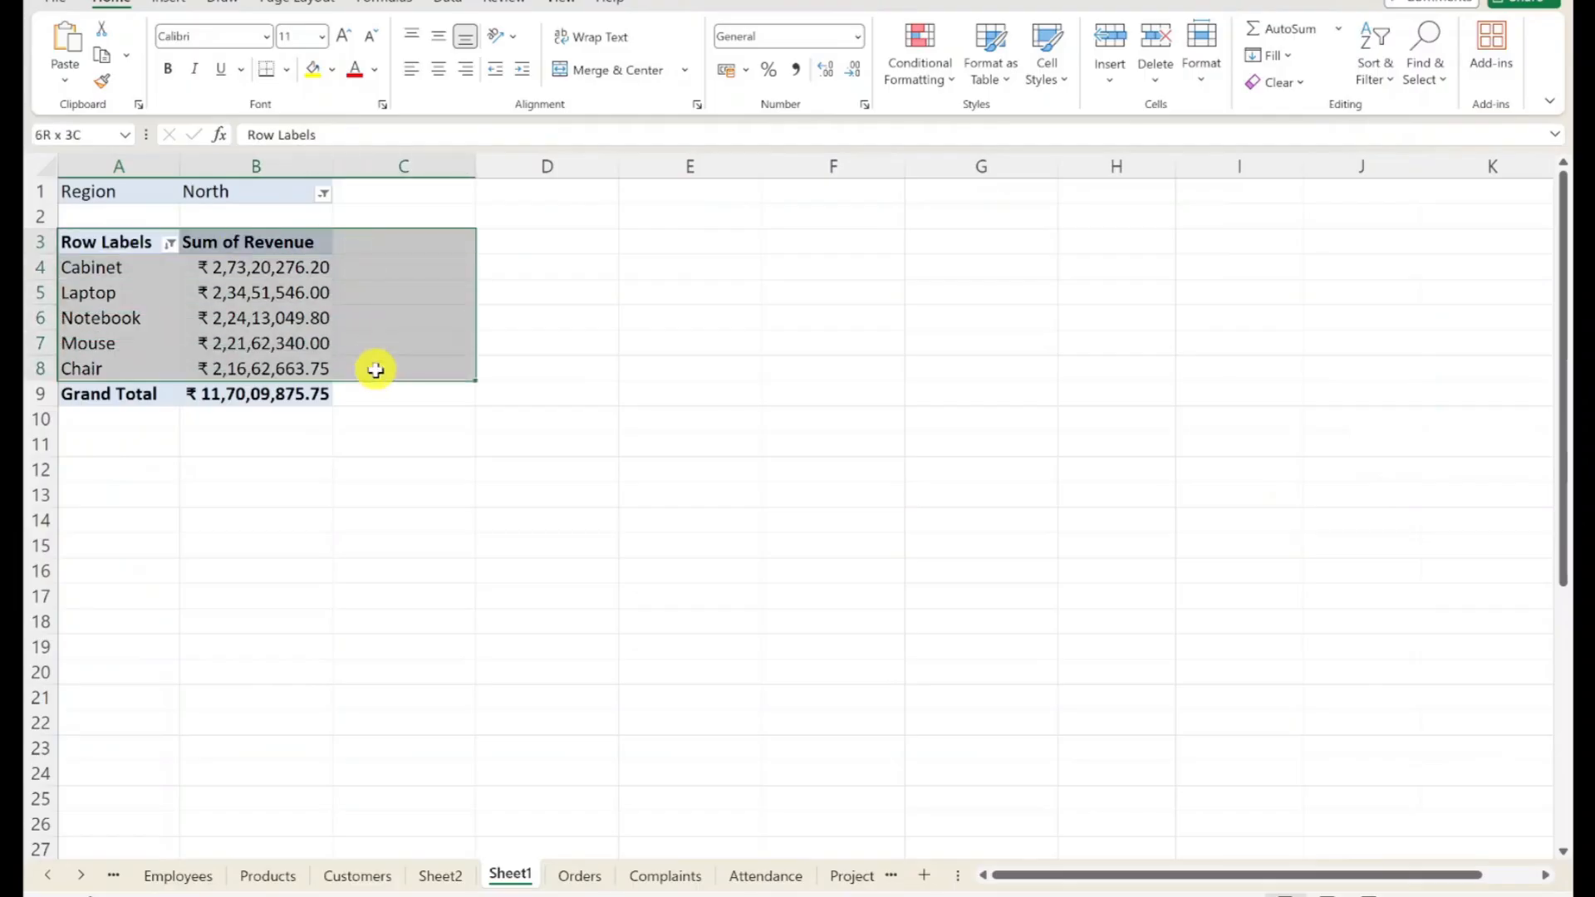
{"action": "left_click", "coordinate": [640, 301]}
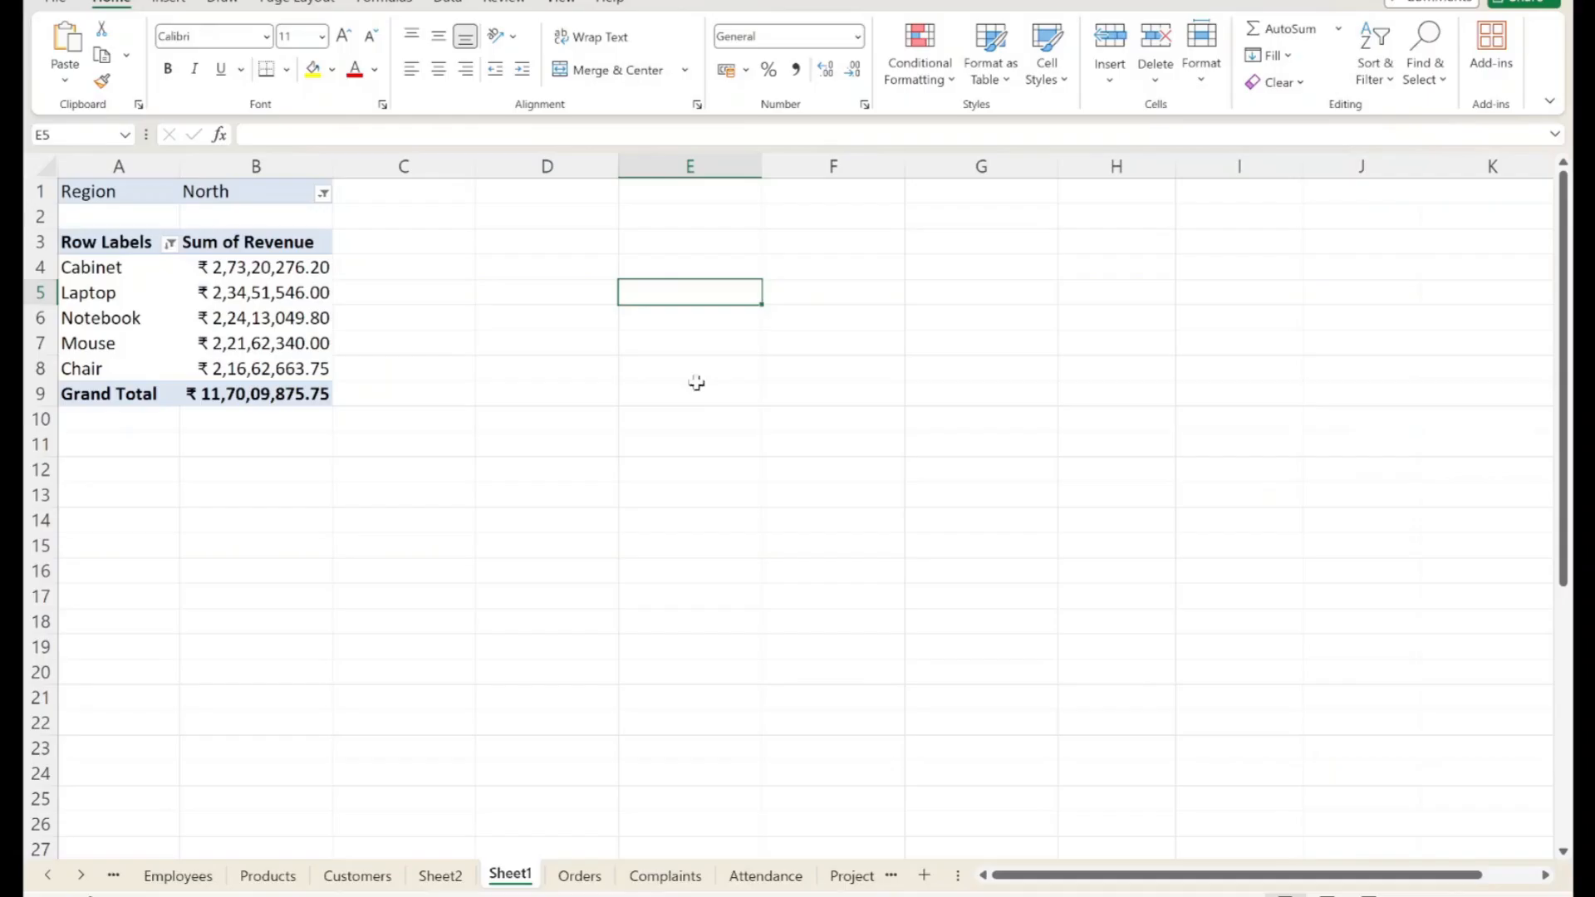
{"action": "left_click_drag", "start_coordinate": [146, 282], "coordinate": [346, 291]}
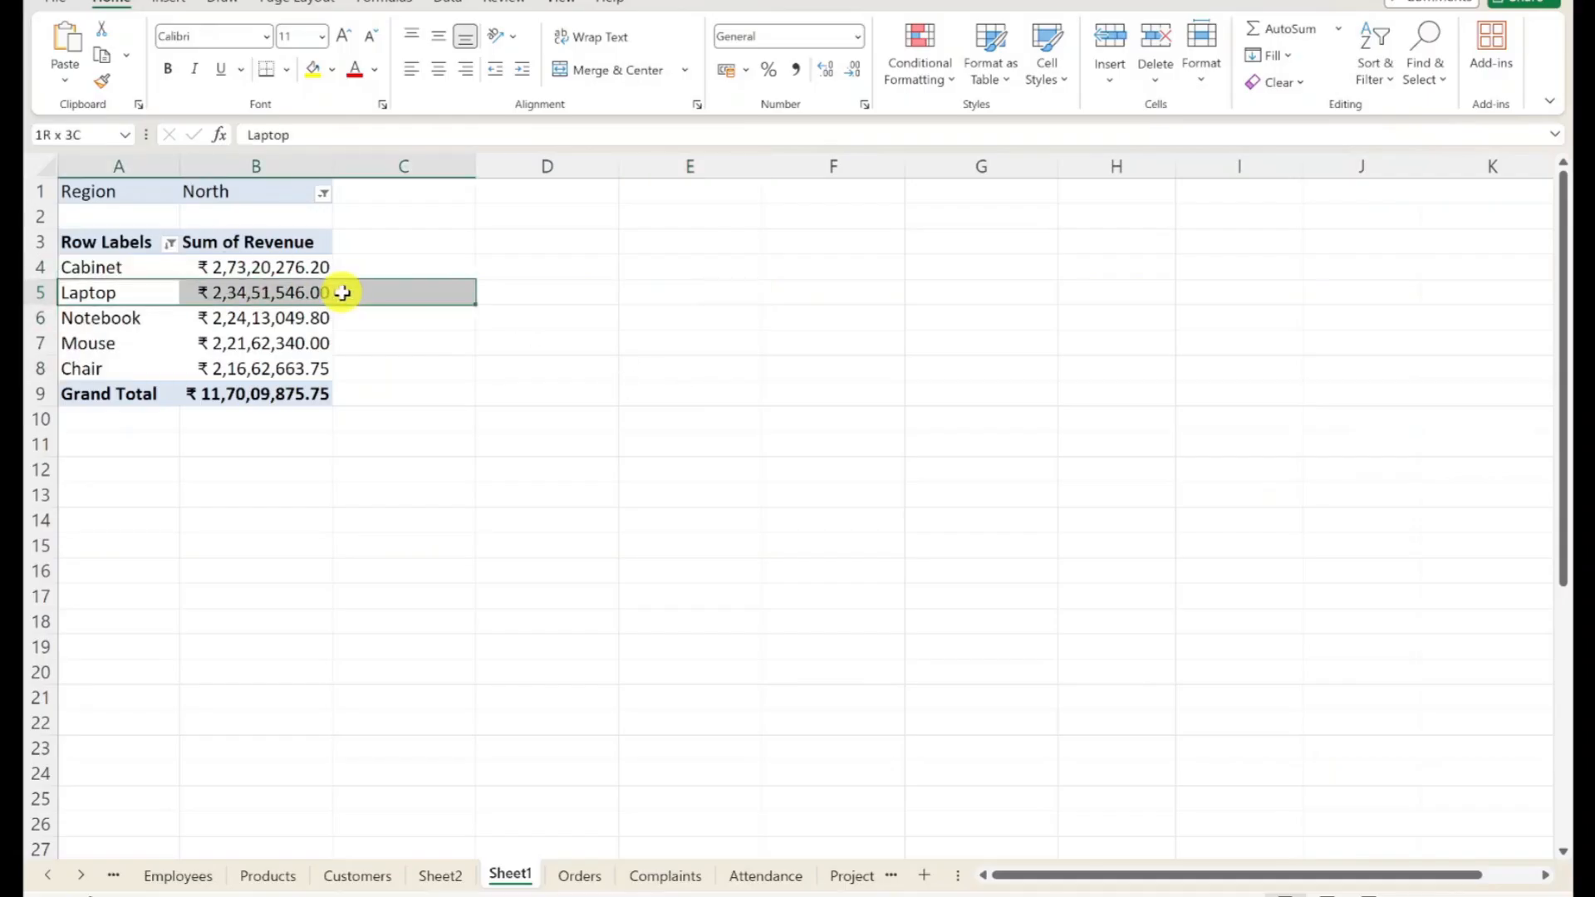
{"action": "left_click", "coordinate": [452, 436]}
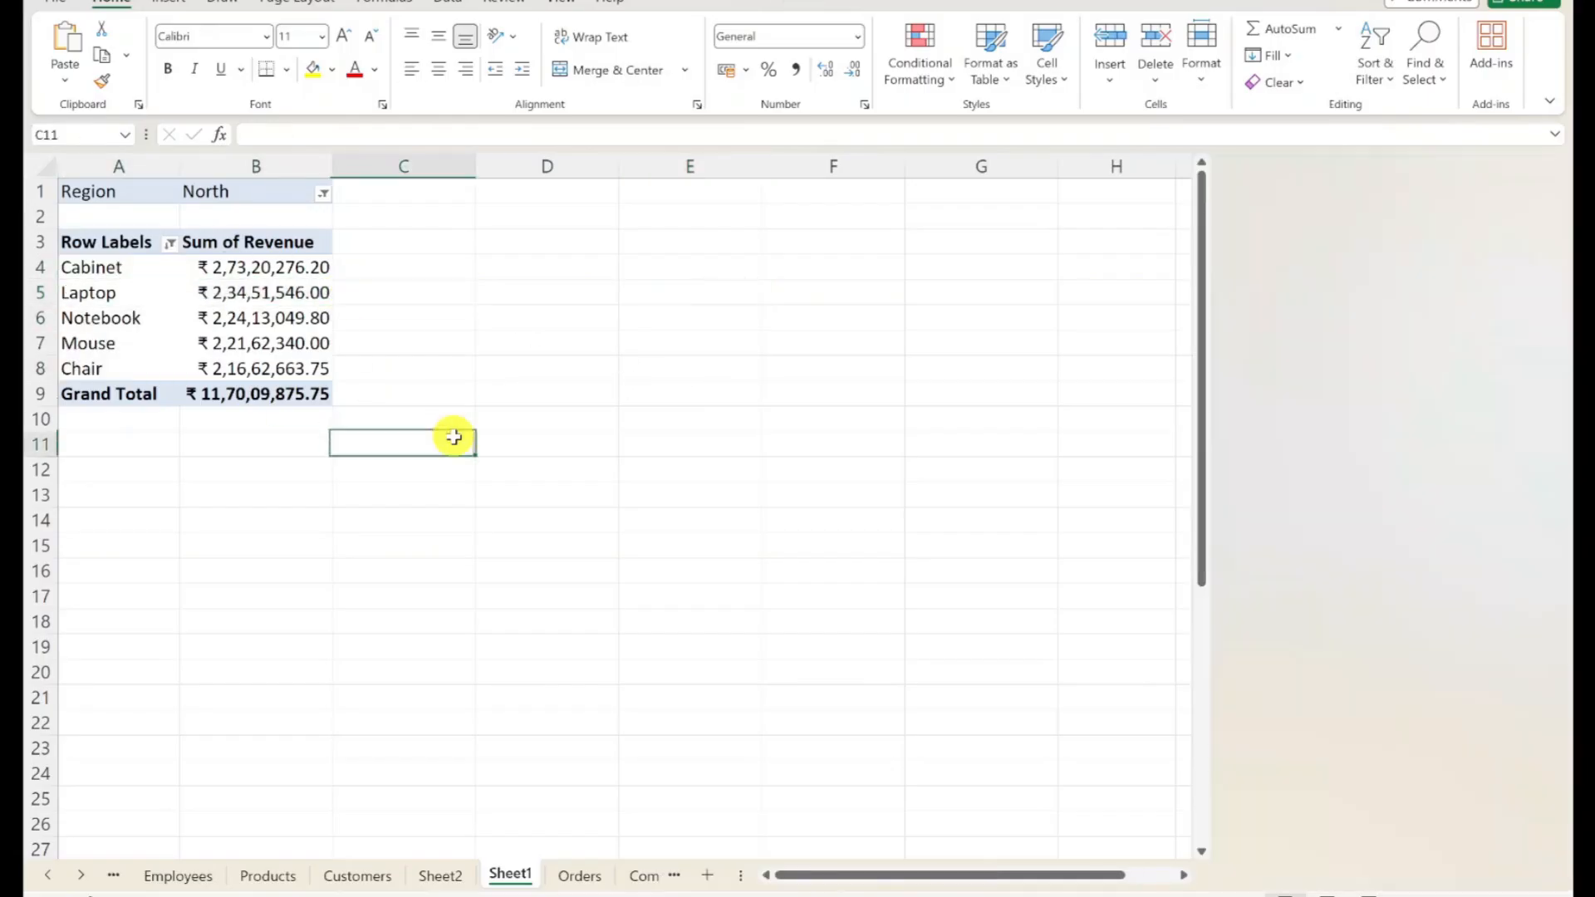